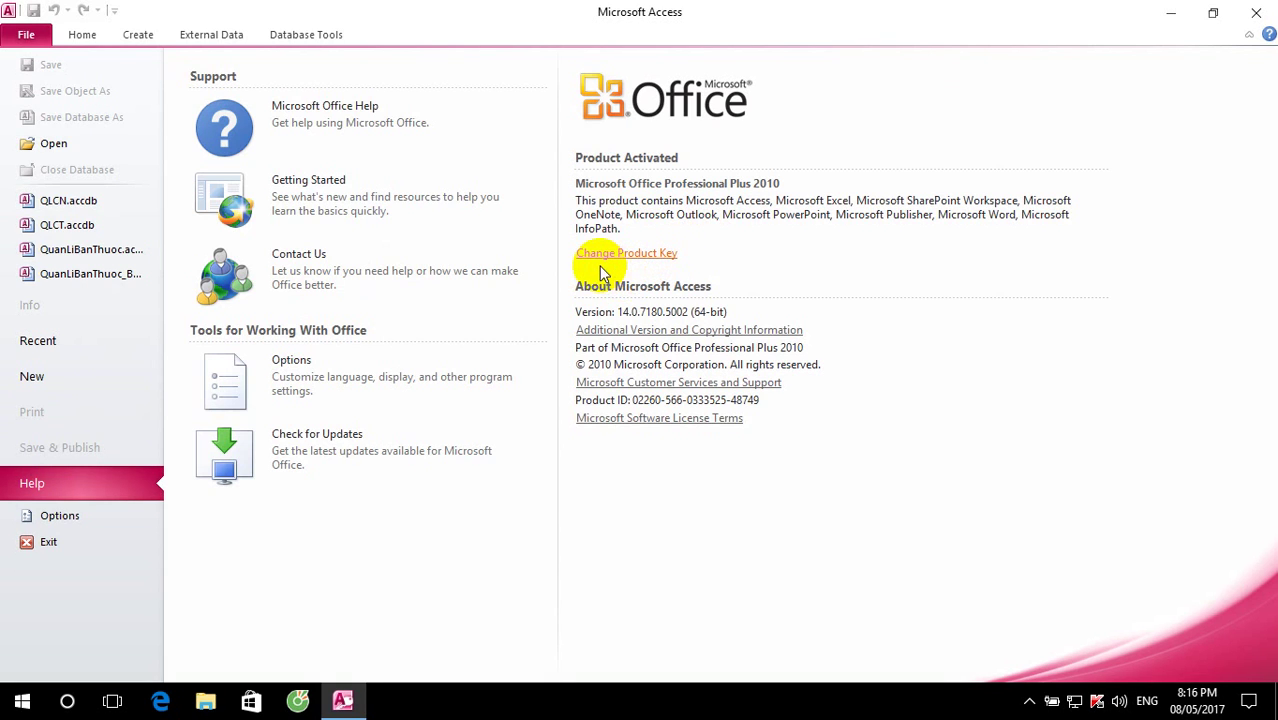
Paste a new 25-character Office product key under Change Product Key and continue.
click(608, 256)
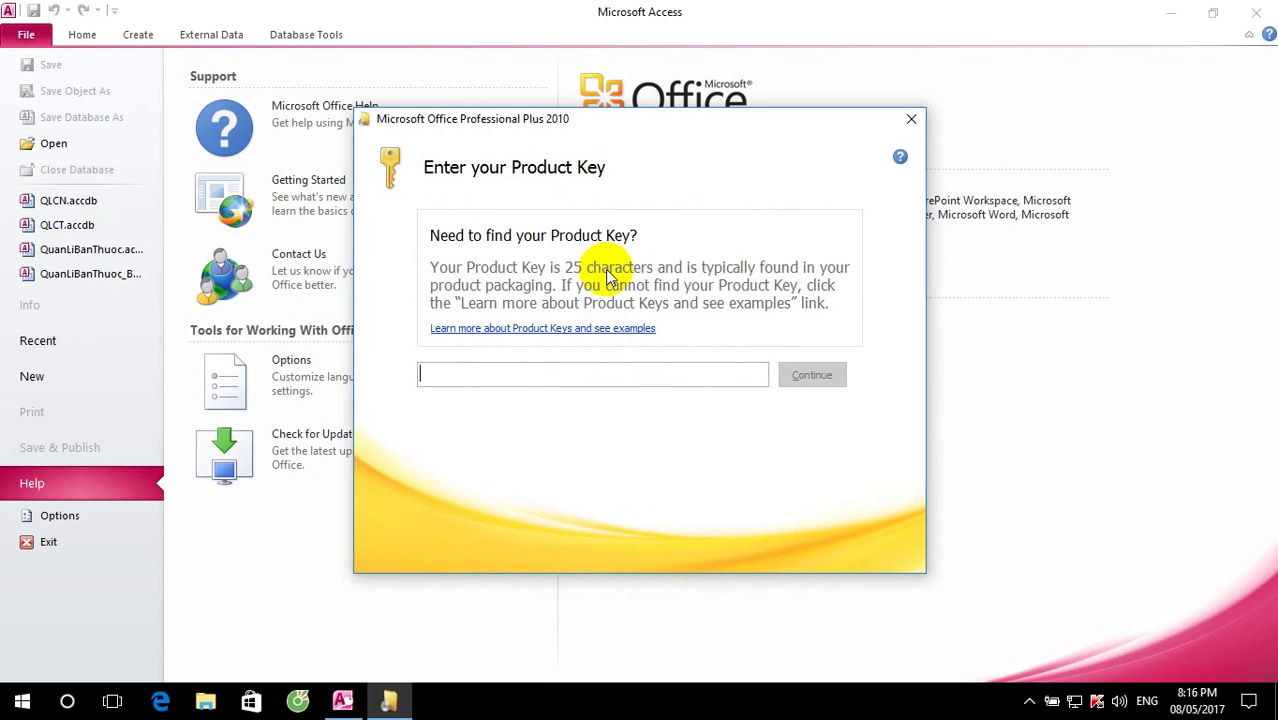
key(ctrl+v)
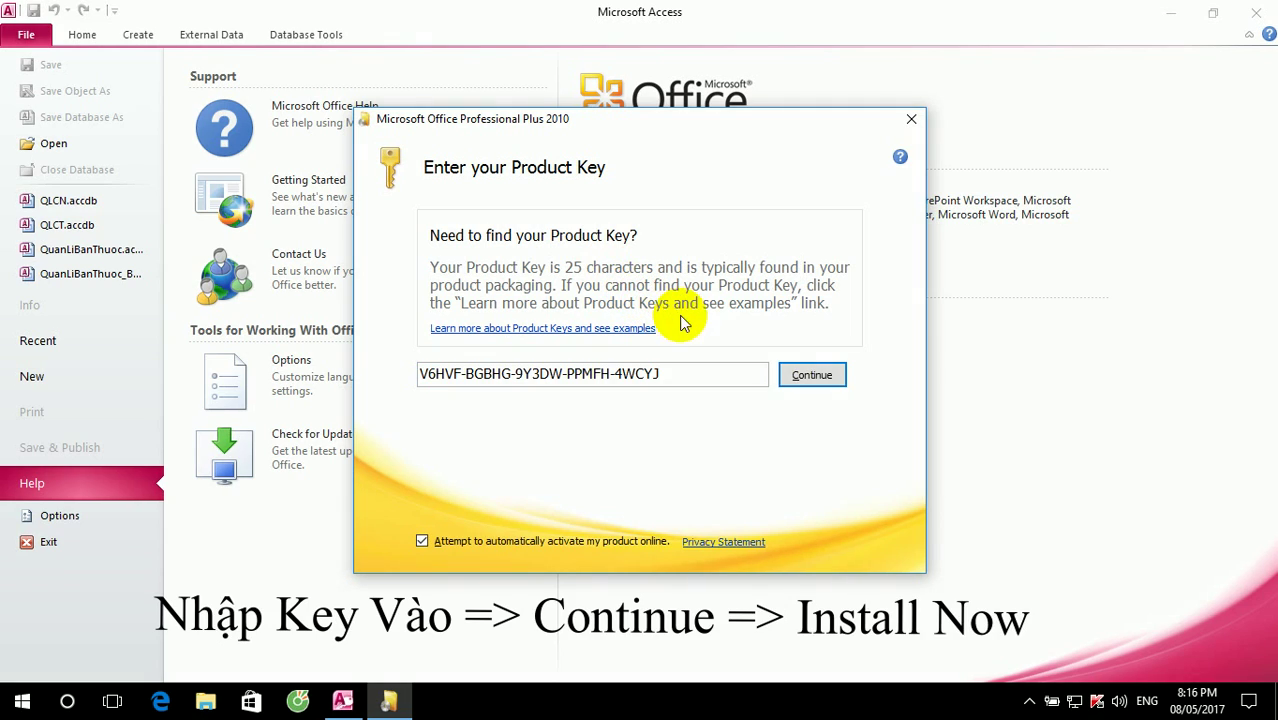
click(805, 375)
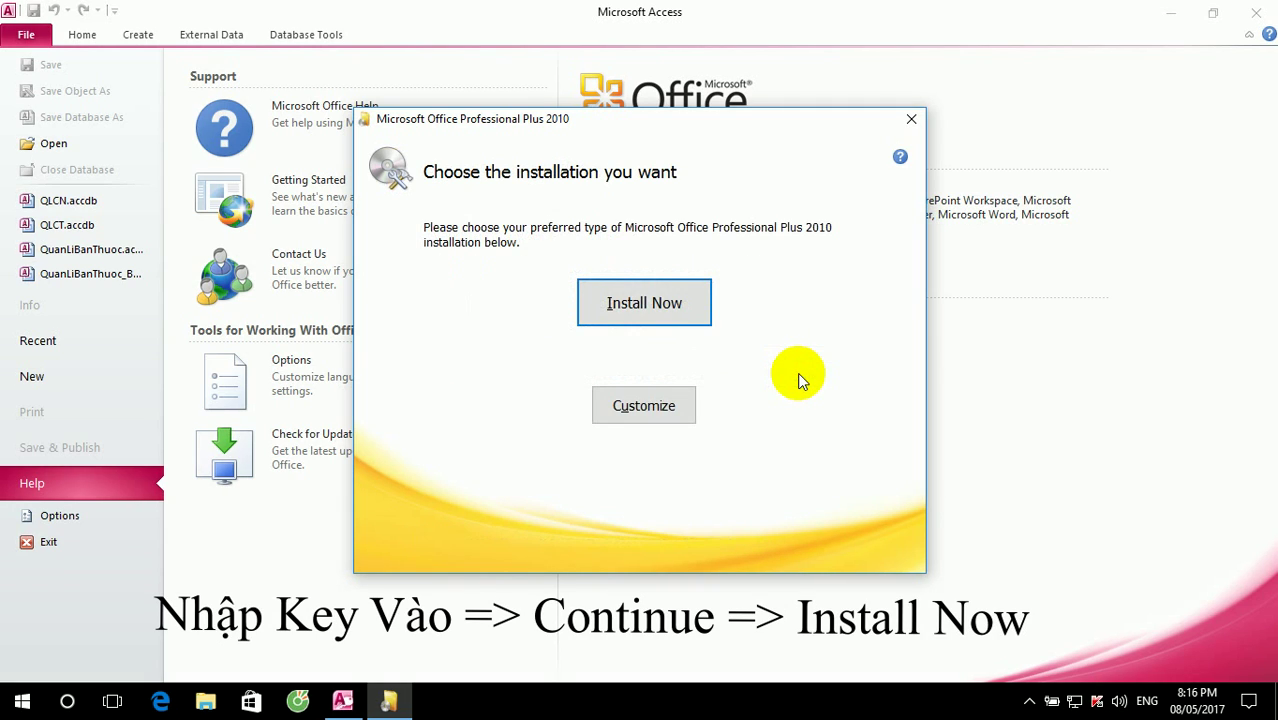
Choose Install Now to start configuring Office Professional Plus 2010 with the new key.
click(683, 312)
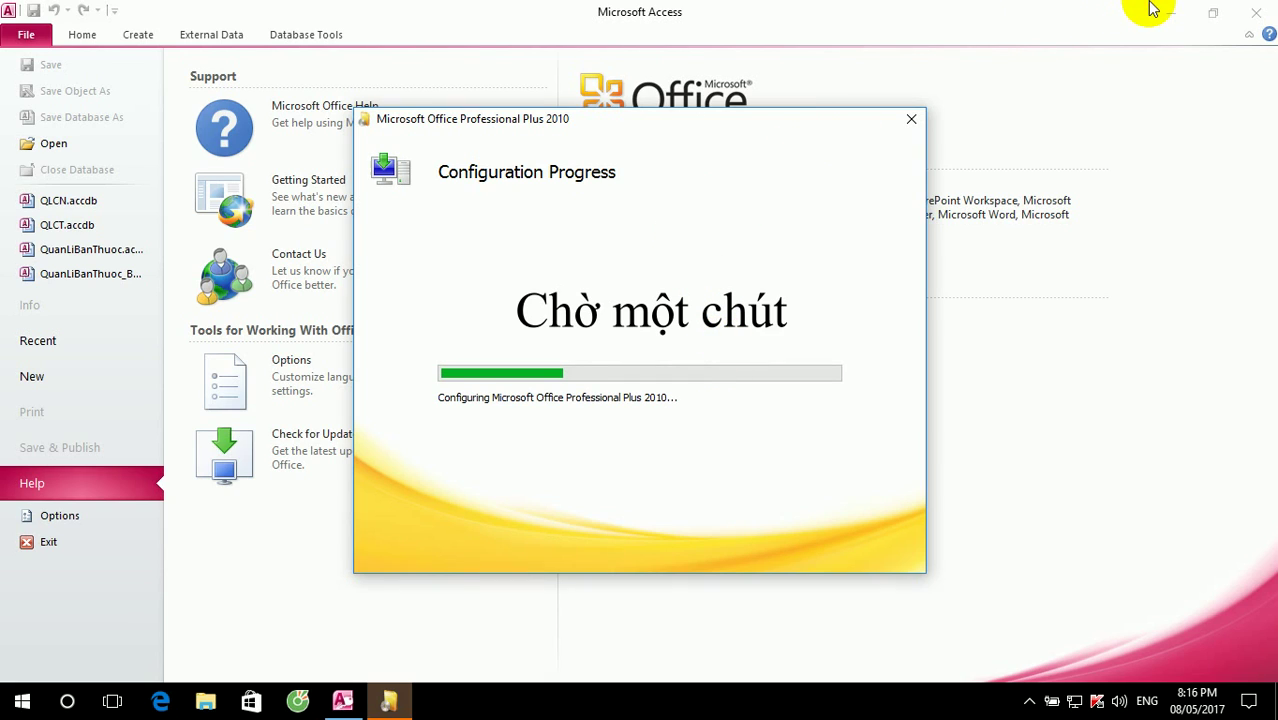
Nudge the Configuration Progress dialog aside while configuration runs to completion.
drag(603, 119, 617, 122)
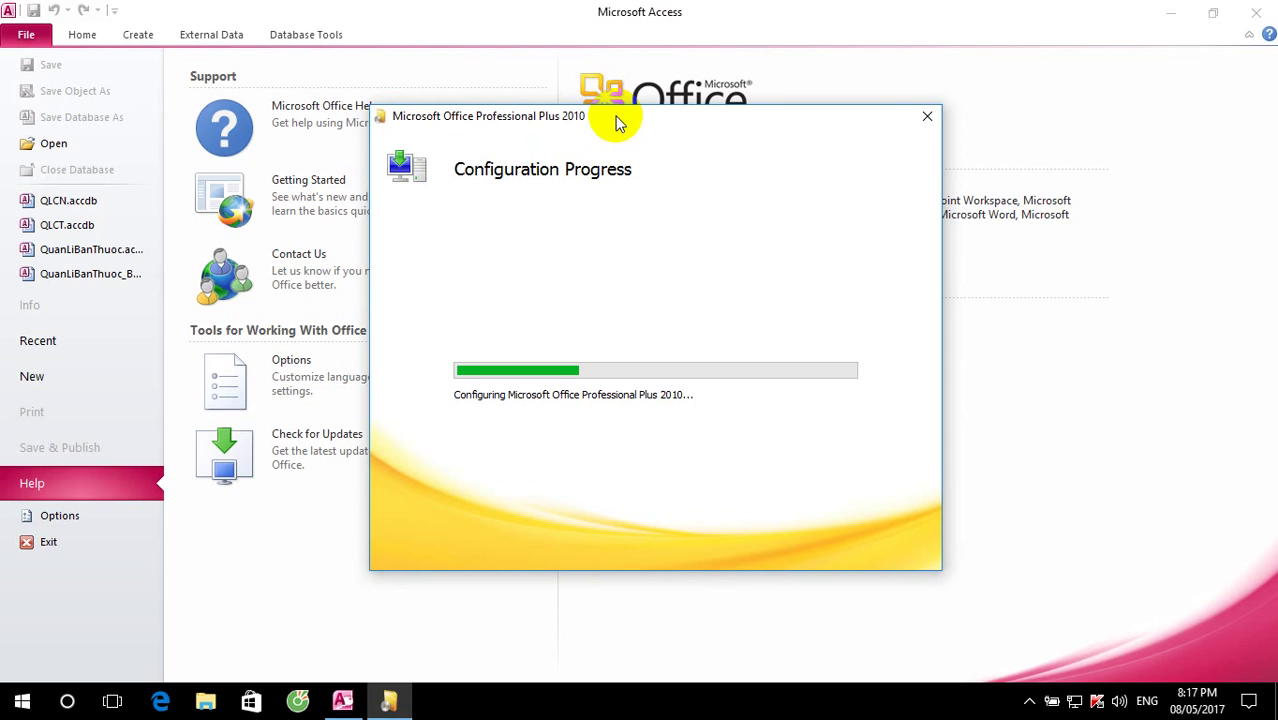
drag(617, 121, 611, 152)
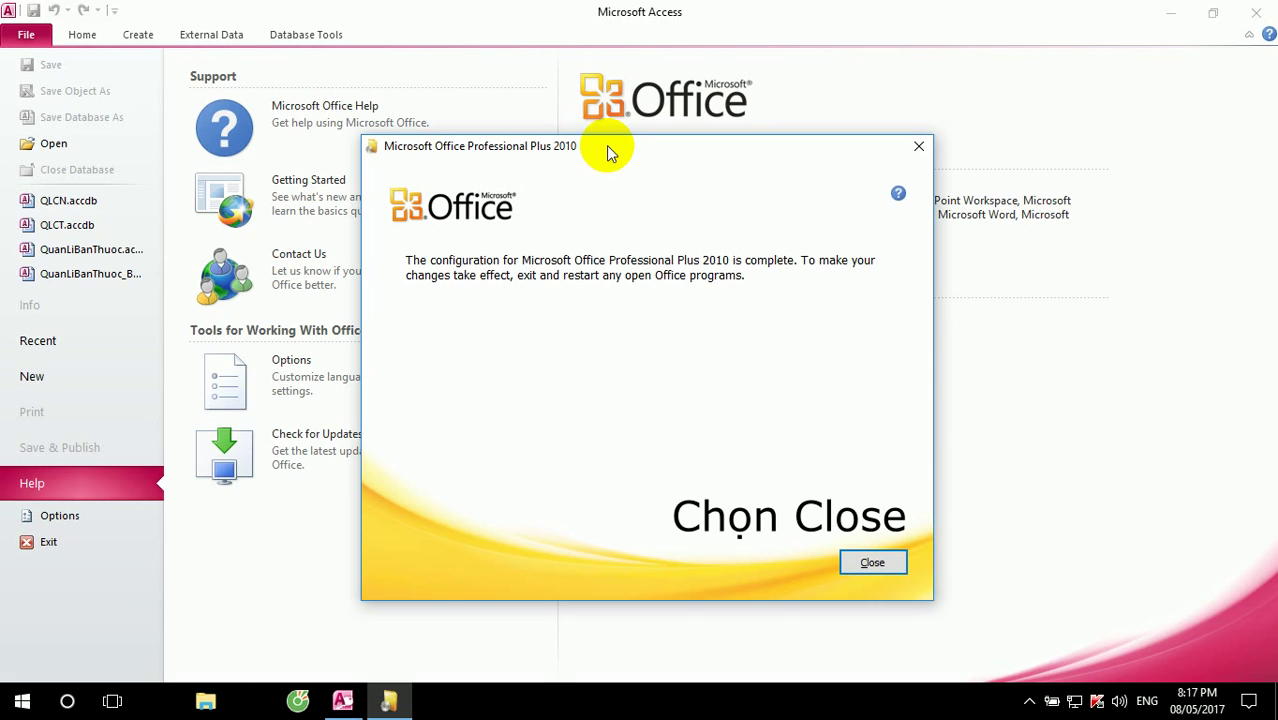
Close the completed configuration dialog and resize the Access window to reveal the desktop.
click(860, 562)
click(1213, 16)
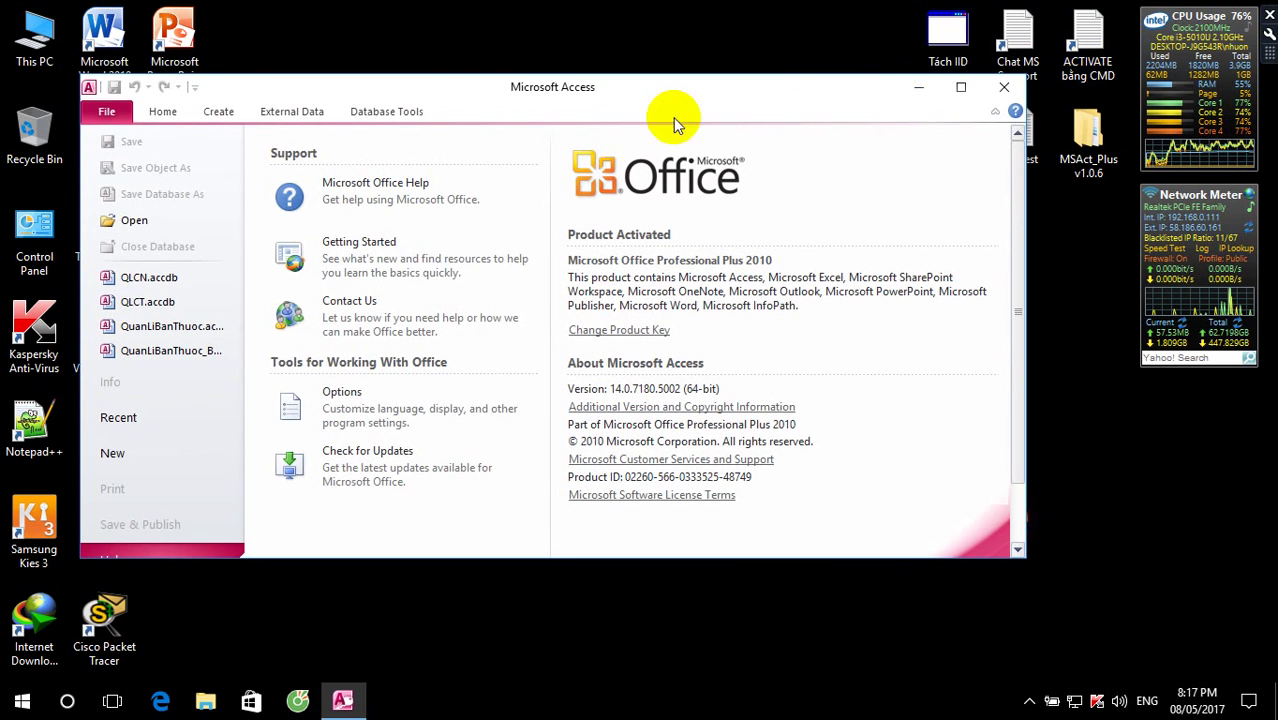
drag(631, 55, 628, 5)
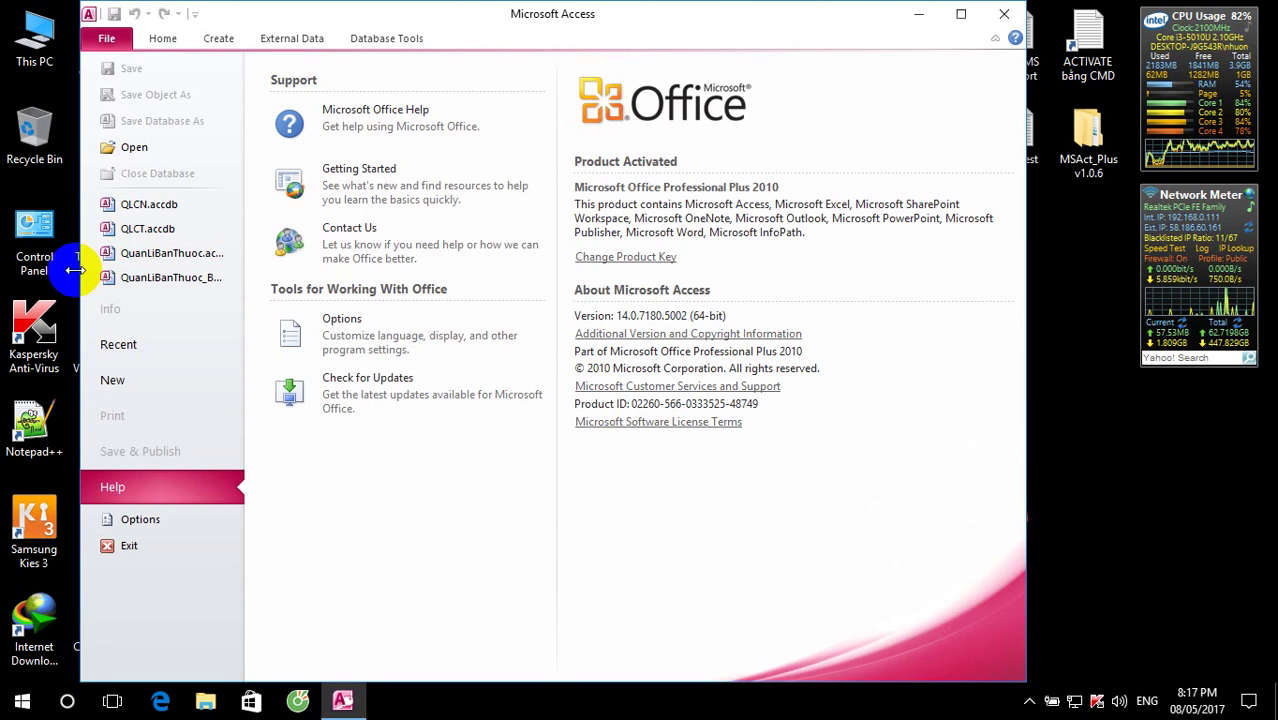
drag(80, 265, 6, 280)
drag(1031, 257, 620, 258)
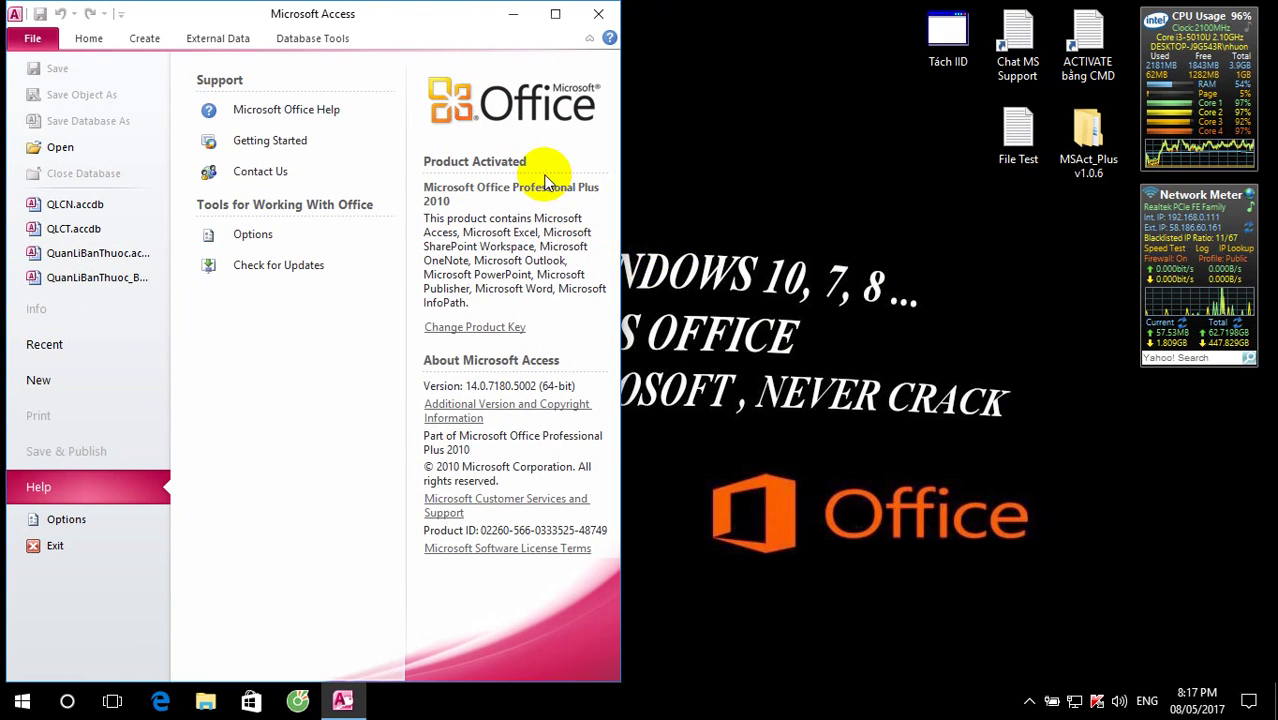
Return to the Help page, then close Access and refresh the desktop.
click(96, 40)
click(32, 40)
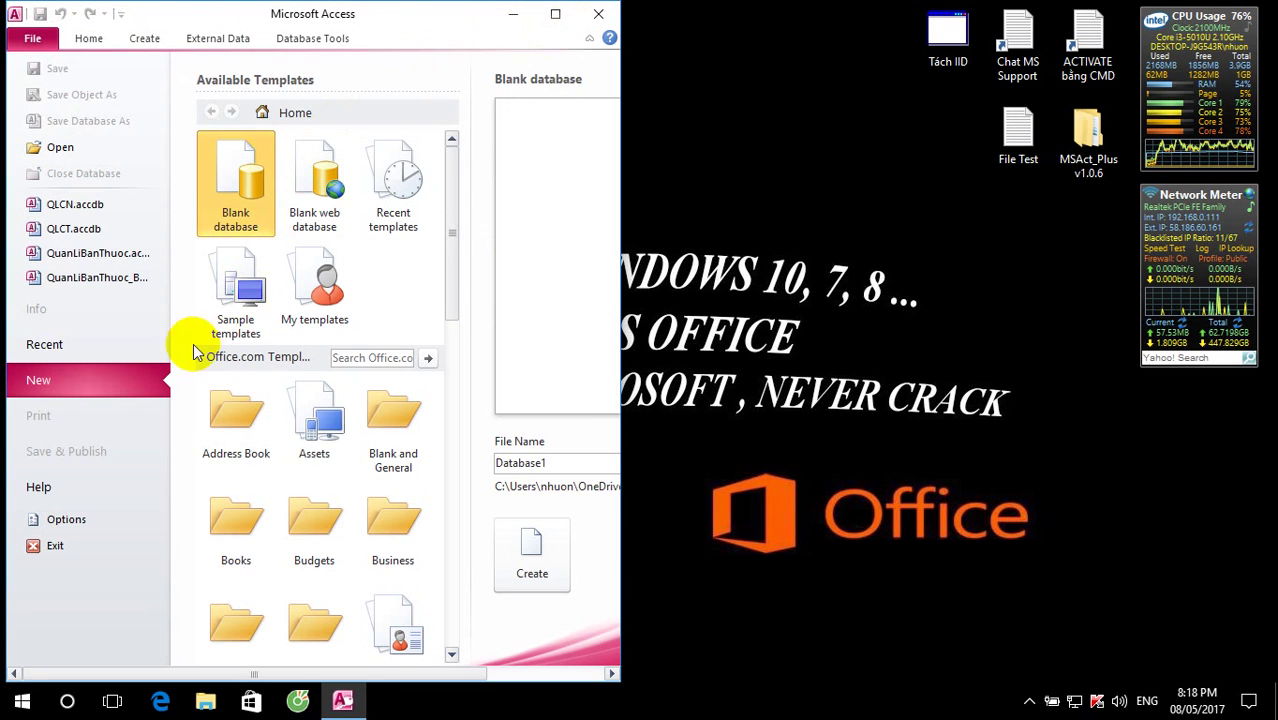
click(104, 488)
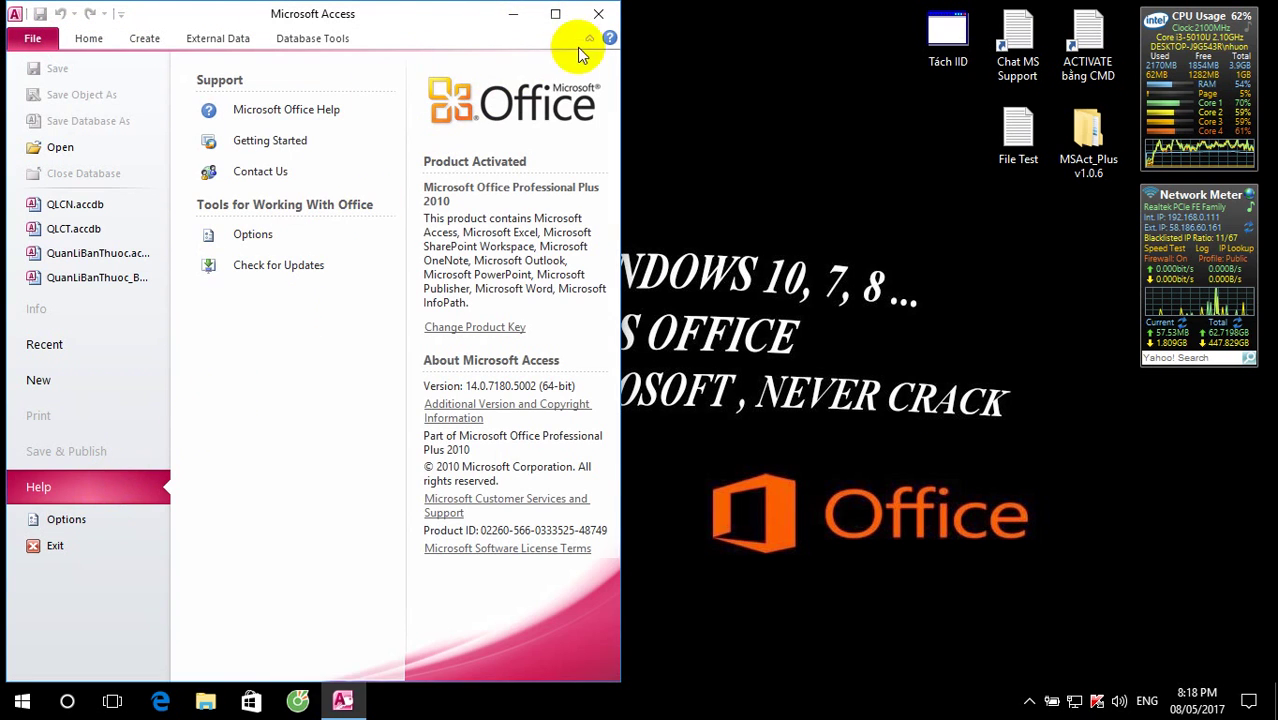
click(592, 14)
right_click(548, 78)
click(586, 134)
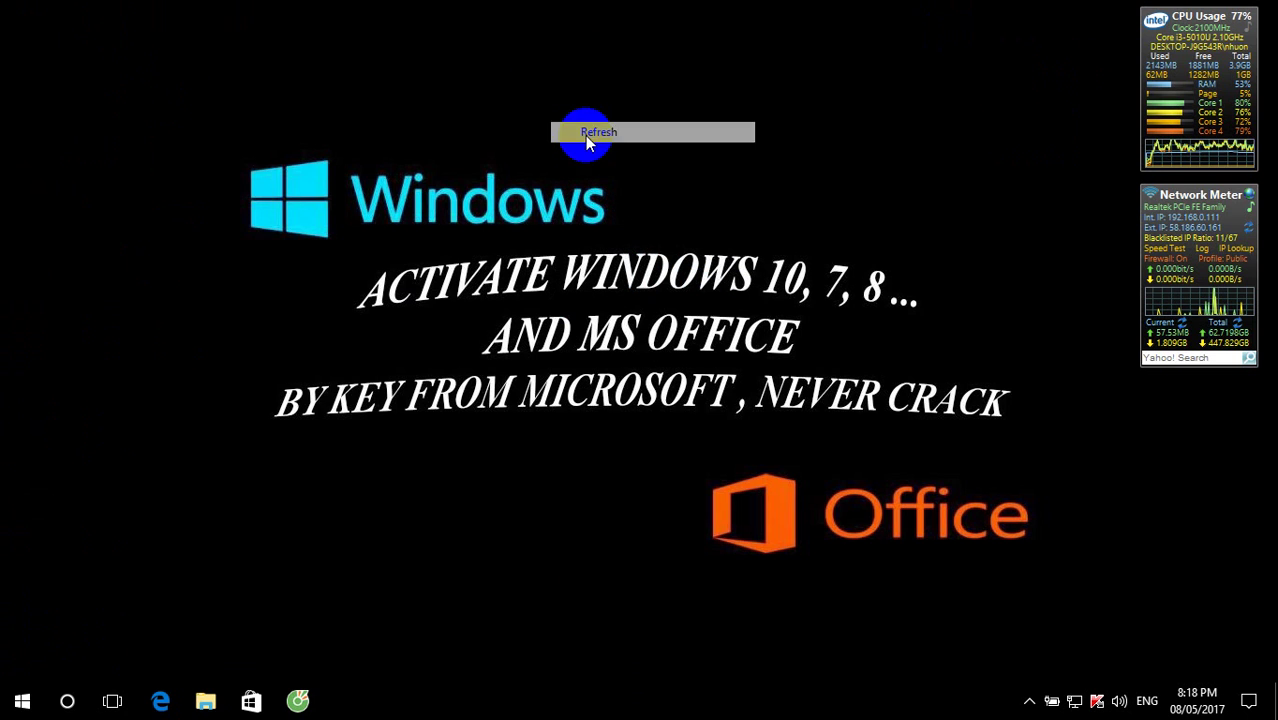
Relaunch Access and pick telephone activation in the Activation Wizard to show the Installation ID.
double_click(178, 162)
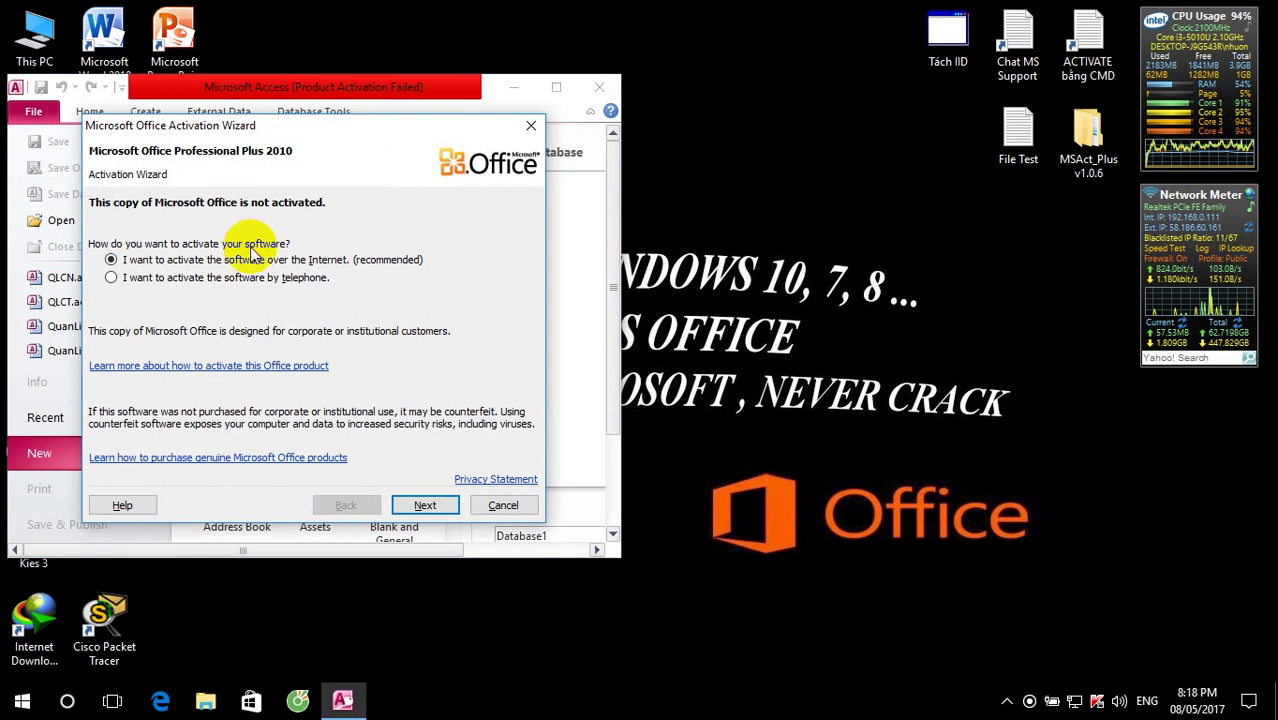
click(240, 278)
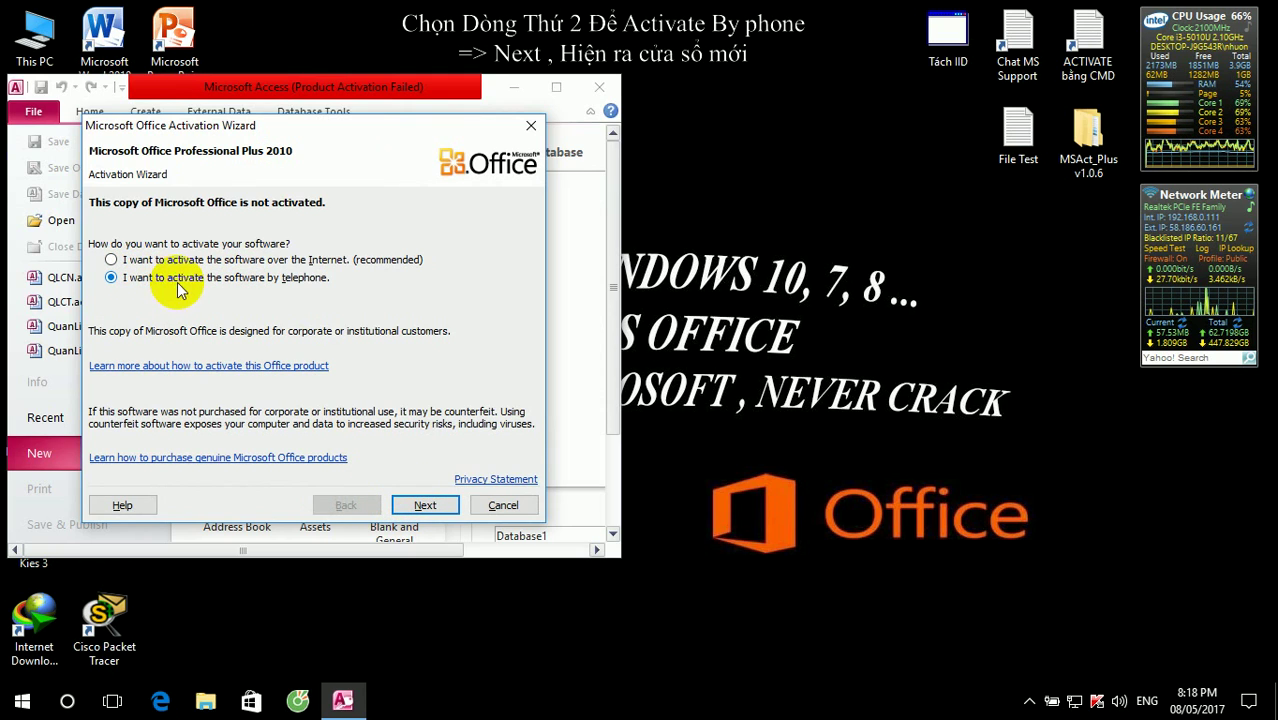
click(425, 505)
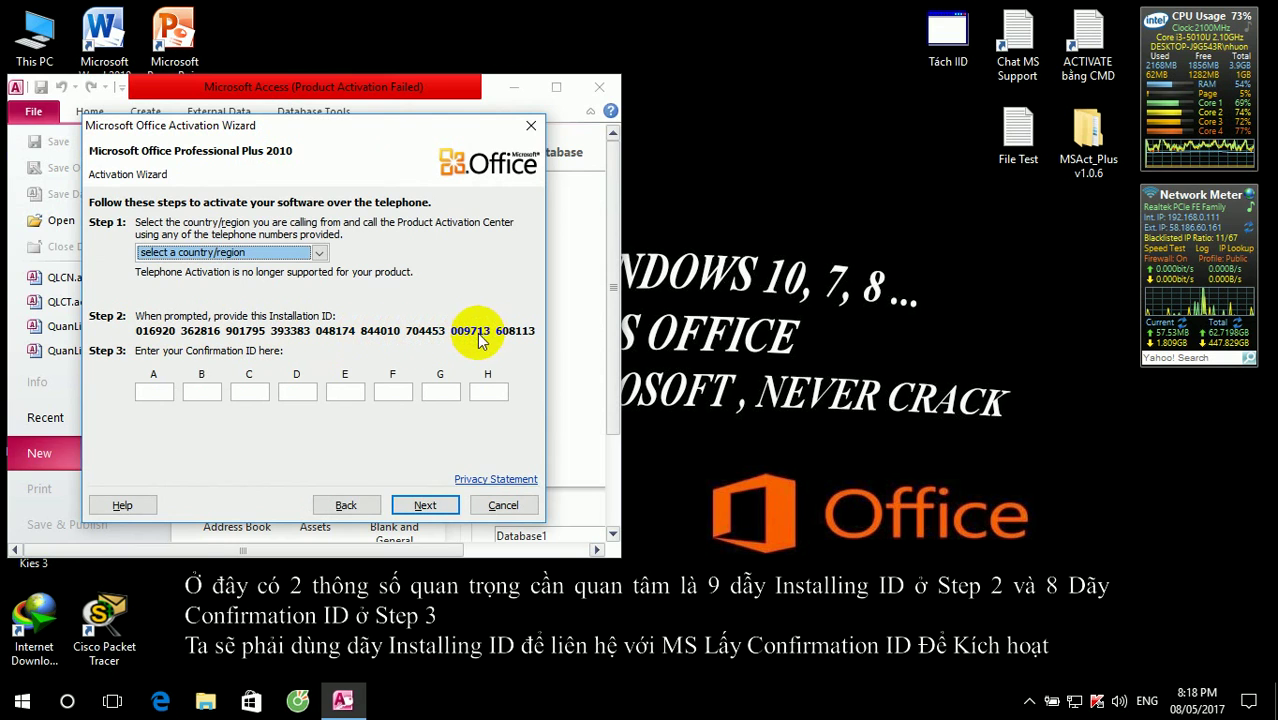
click(22, 700)
Launch Skype and call the US Microsoft activation number from the recent calls list.
click(453, 517)
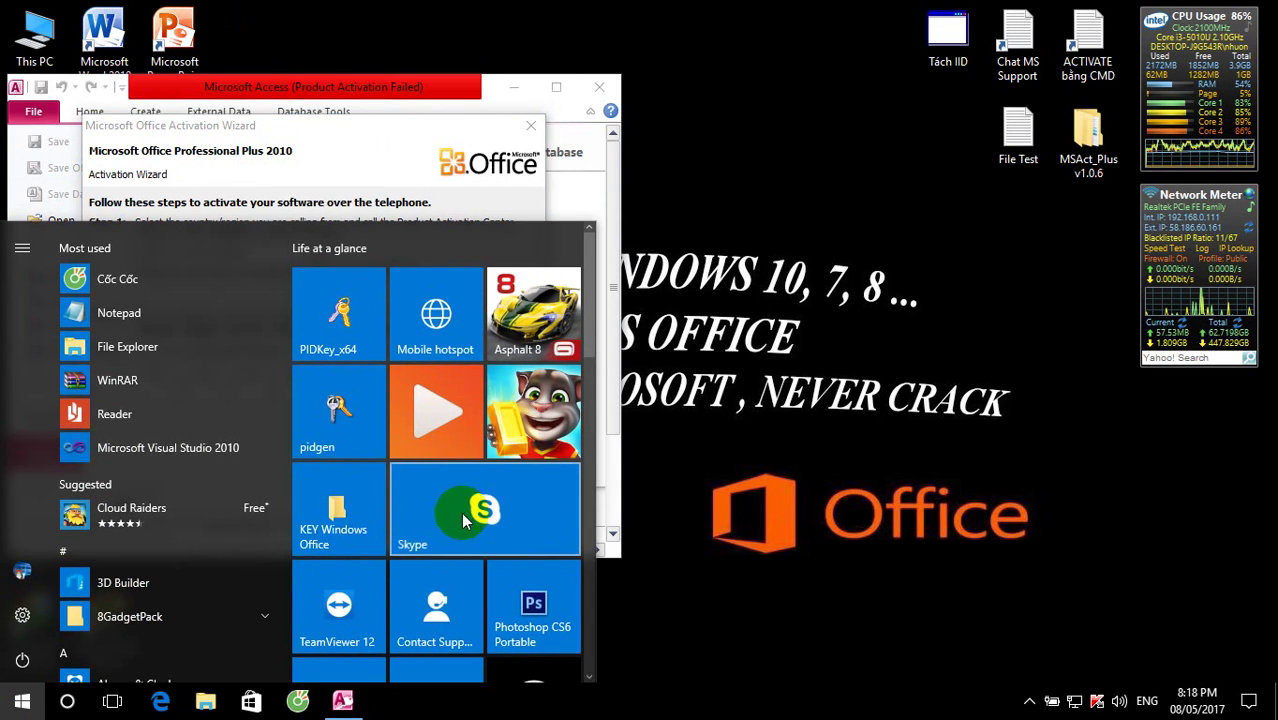
drag(713, 65, 881, 55)
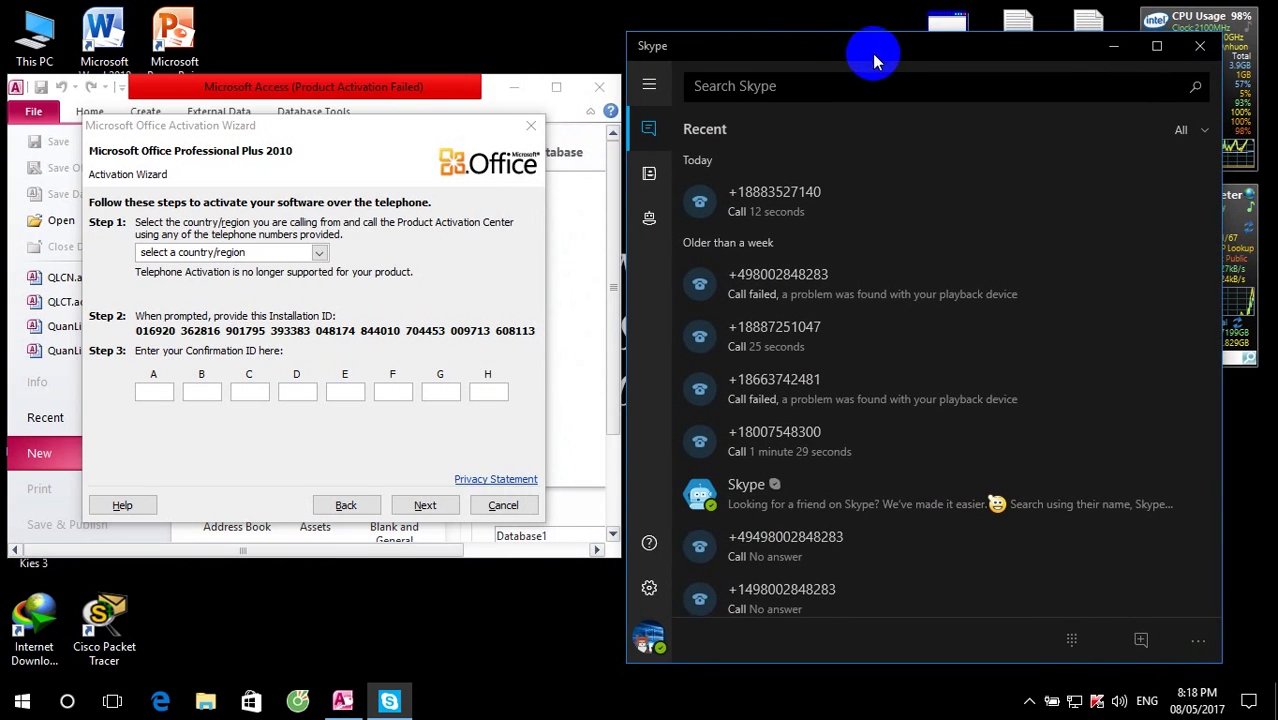
click(773, 197)
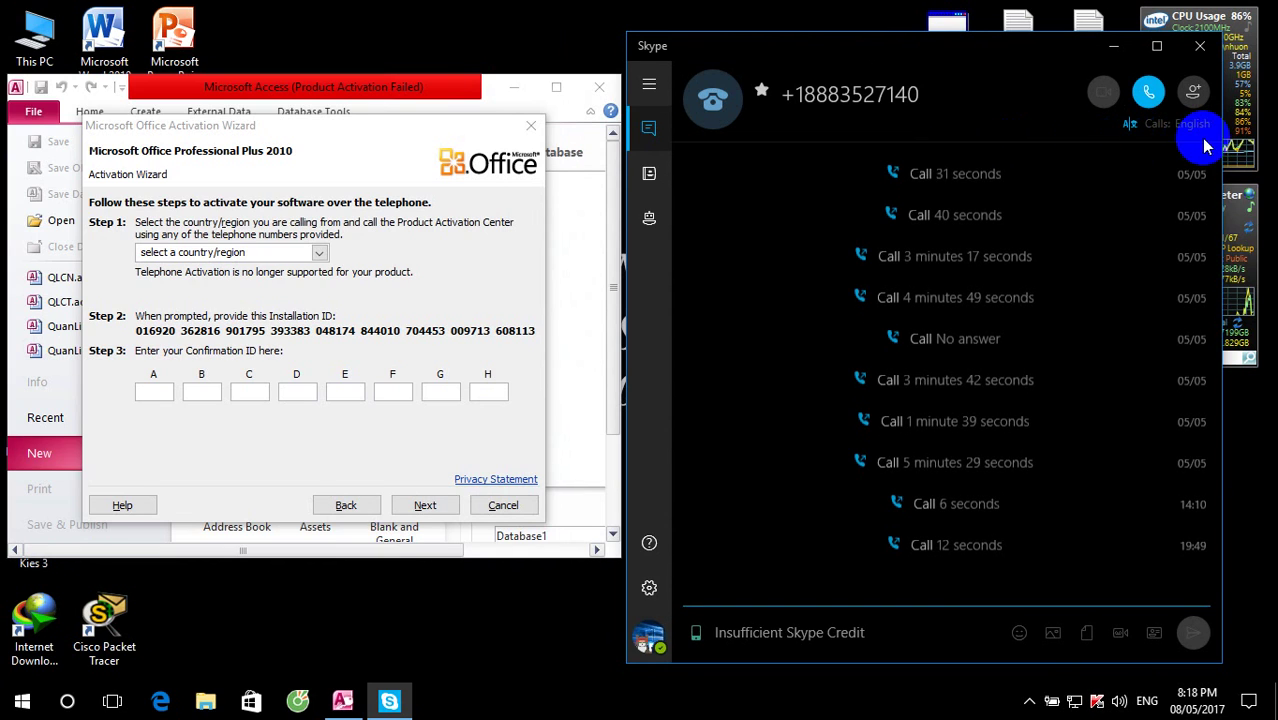
drag(1222, 145, 1270, 143)
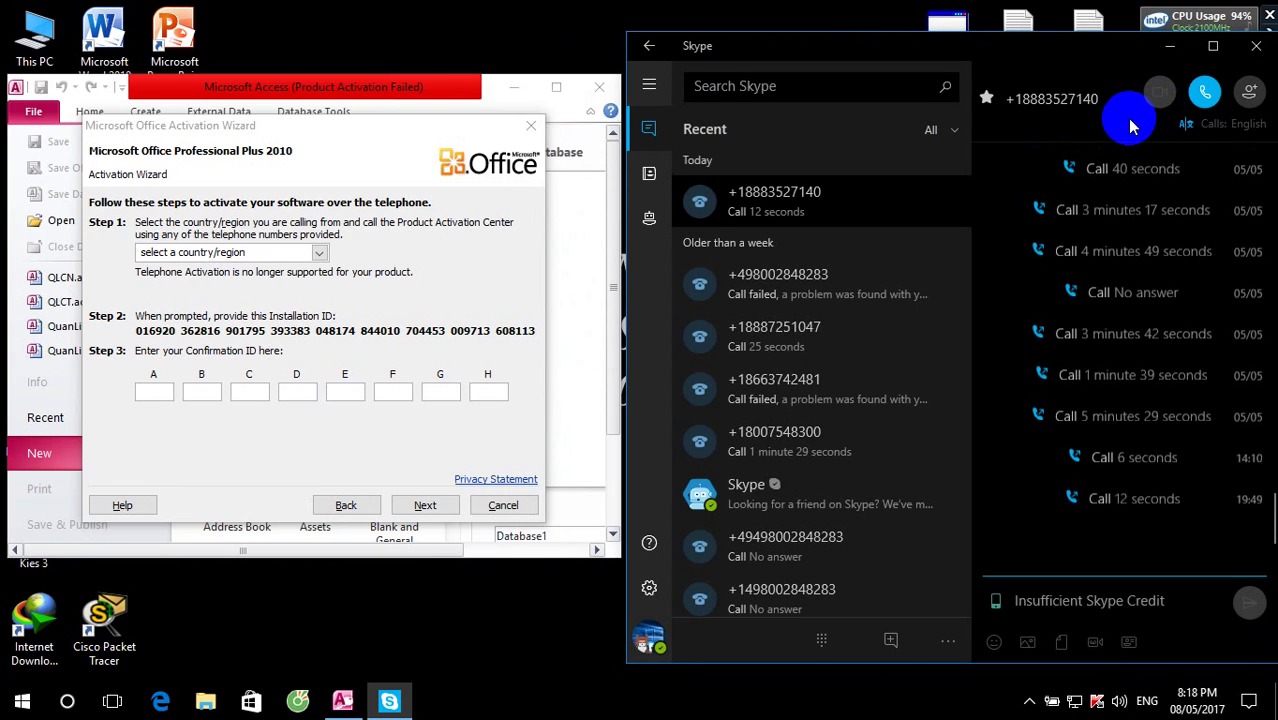
click(1204, 103)
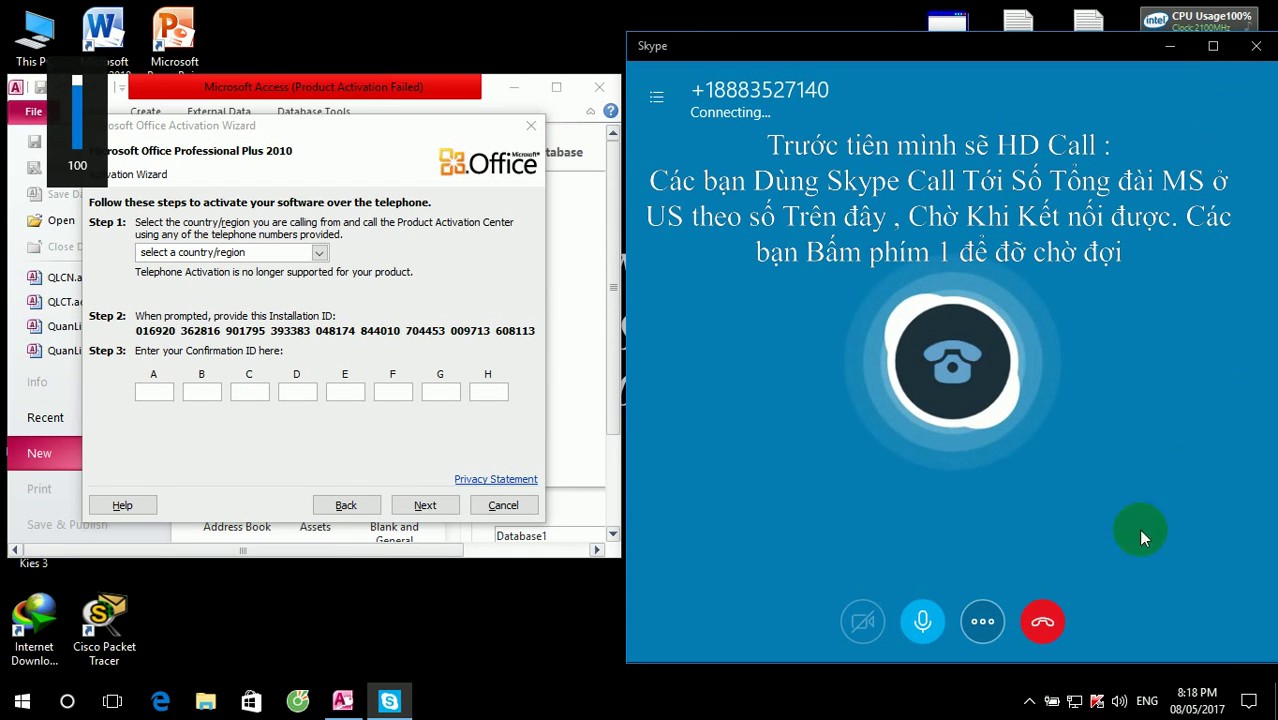
Bring up the call's Dialpad from the '...' in-call options menu.
click(982, 621)
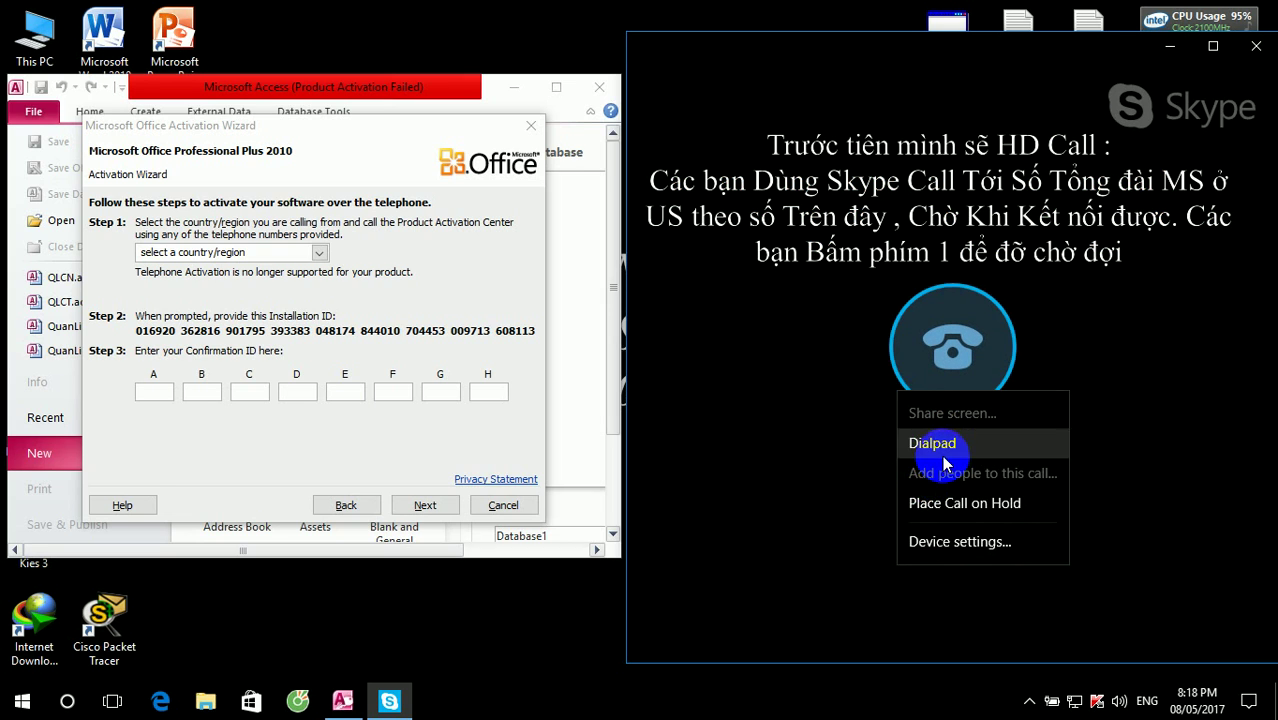
click(936, 452)
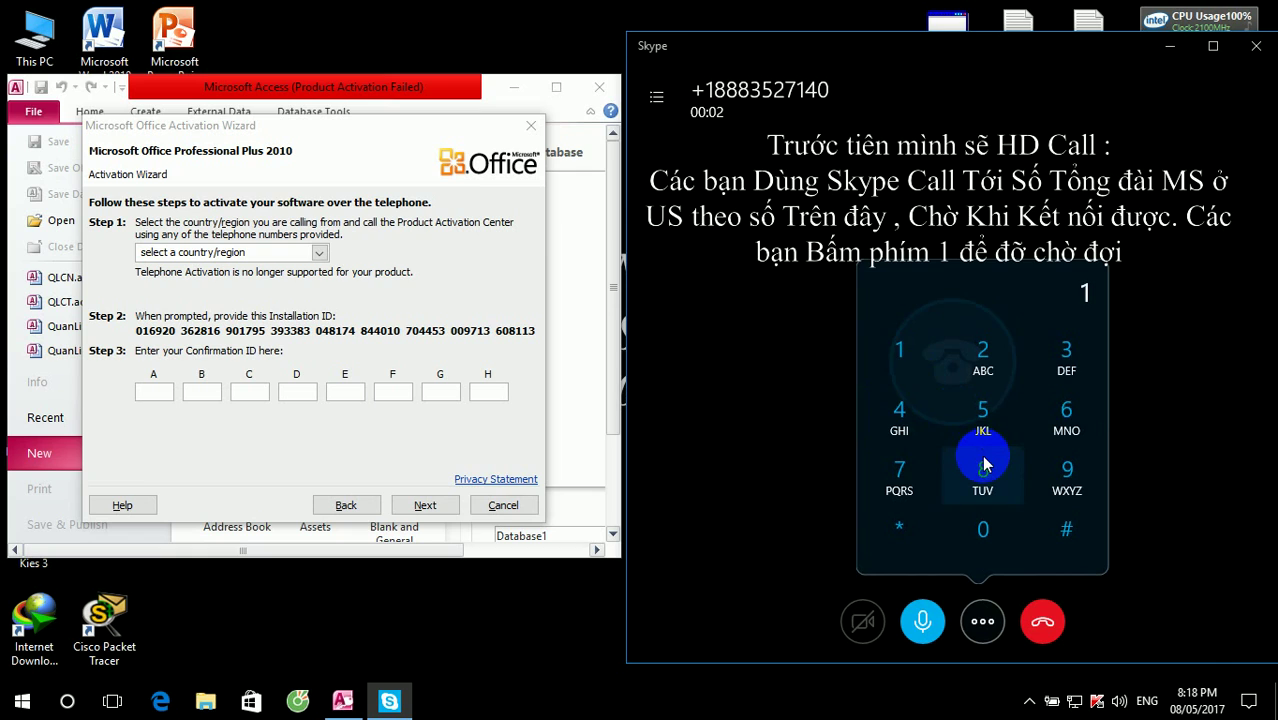
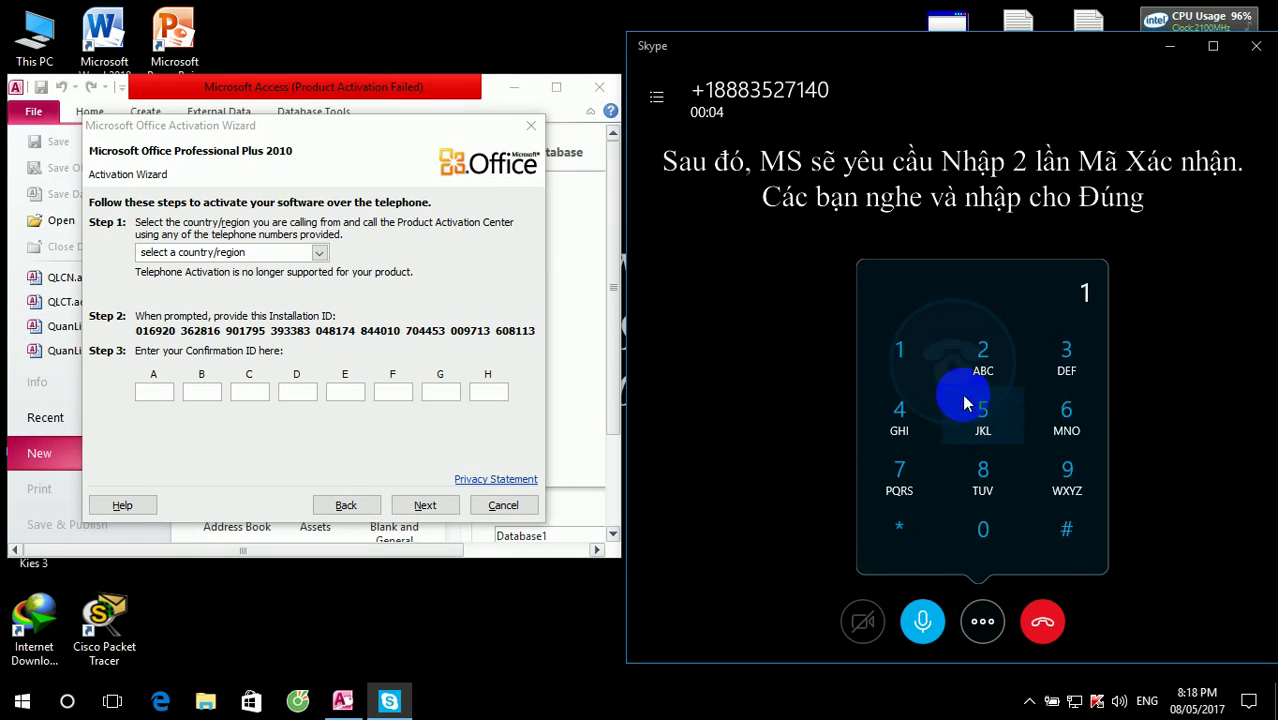
Answer the phone menu on the call dial pad with 4, 2, 8, 1, 2, 3.
mouse_move(885, 52)
mouse_down()
mouse_move(888, 70)
mouse_move(881, 62)
mouse_up()
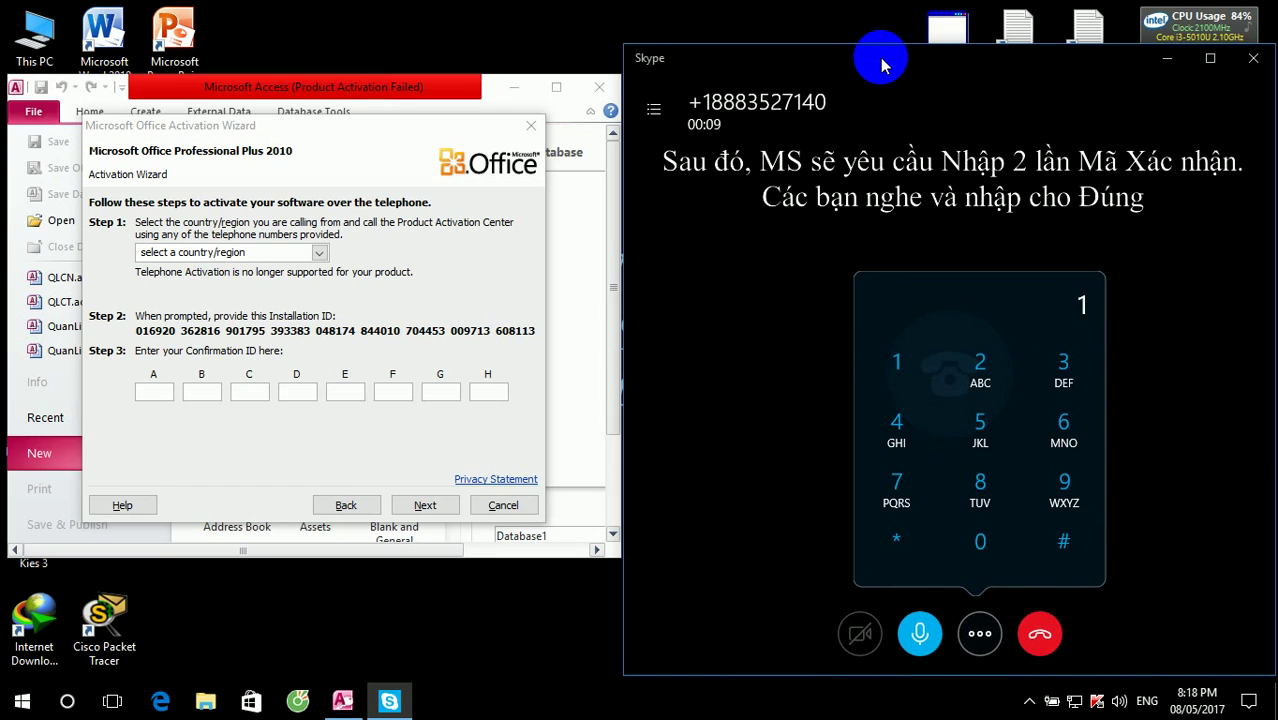
click(897, 425)
click(979, 365)
click(979, 483)
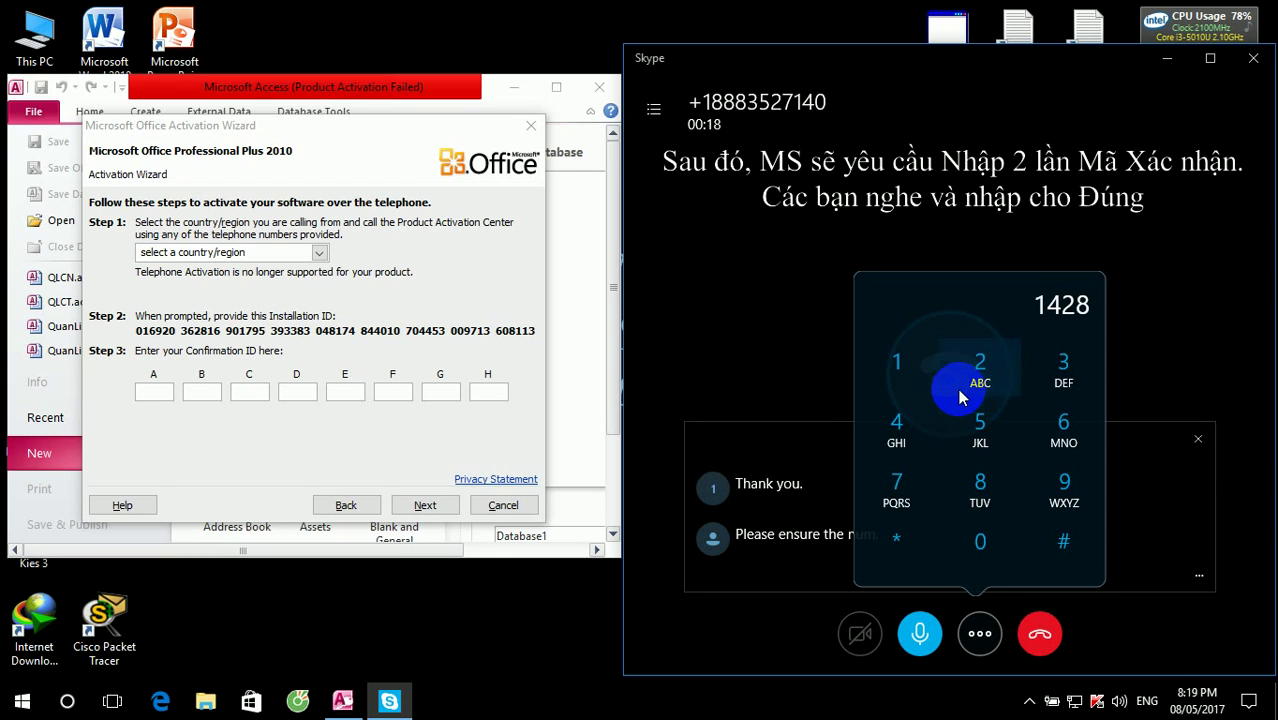
click(910, 380)
click(980, 370)
click(1063, 370)
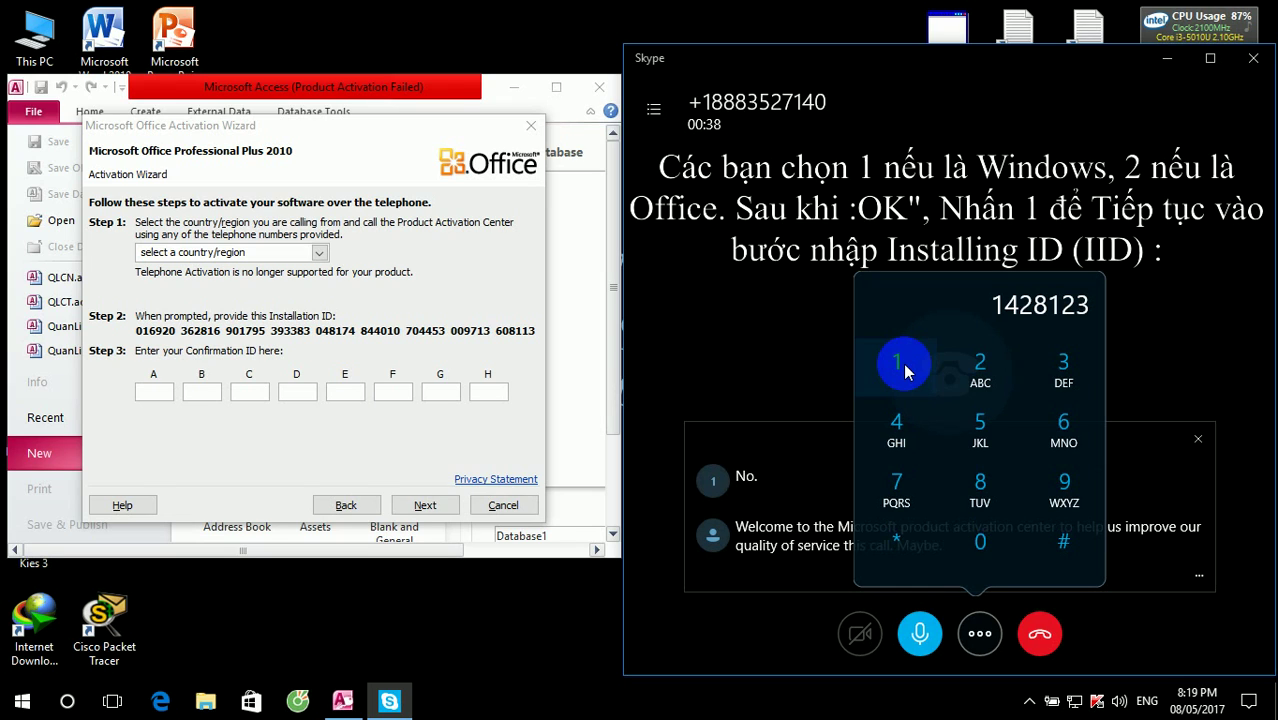
Press 2 to choose Office, then 1 to reach Installation ID entry.
click(981, 372)
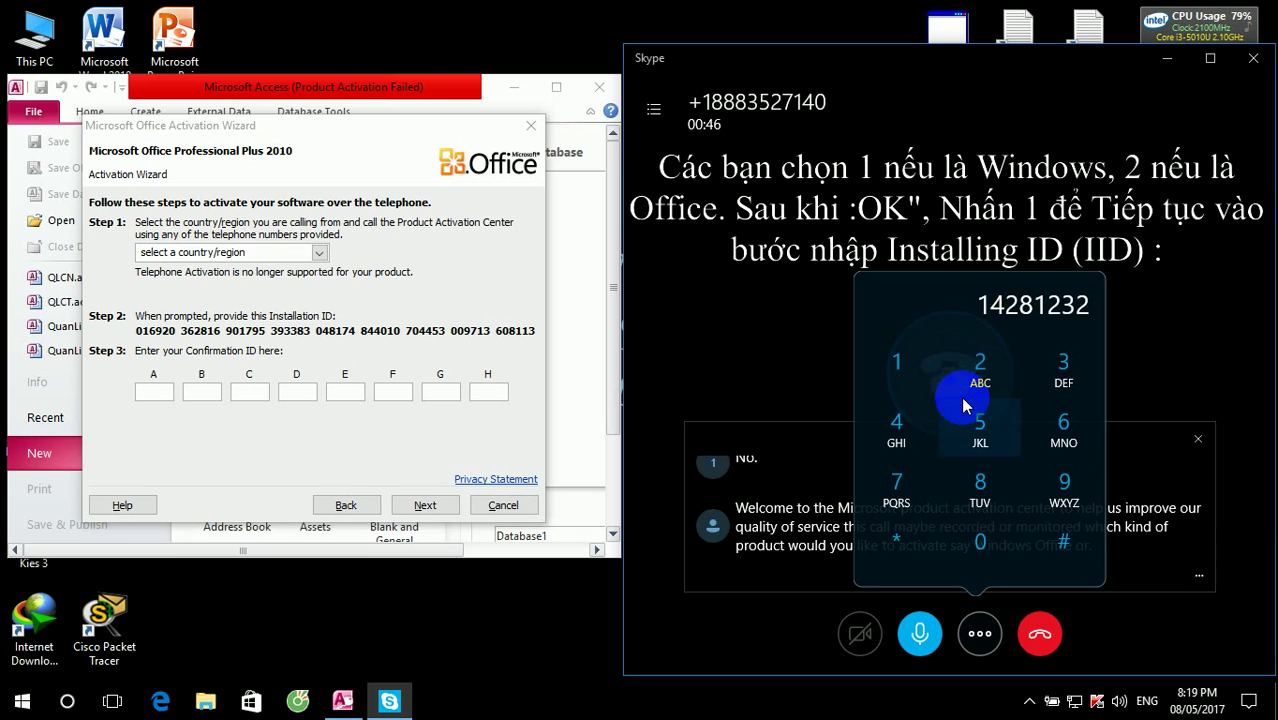
click(893, 378)
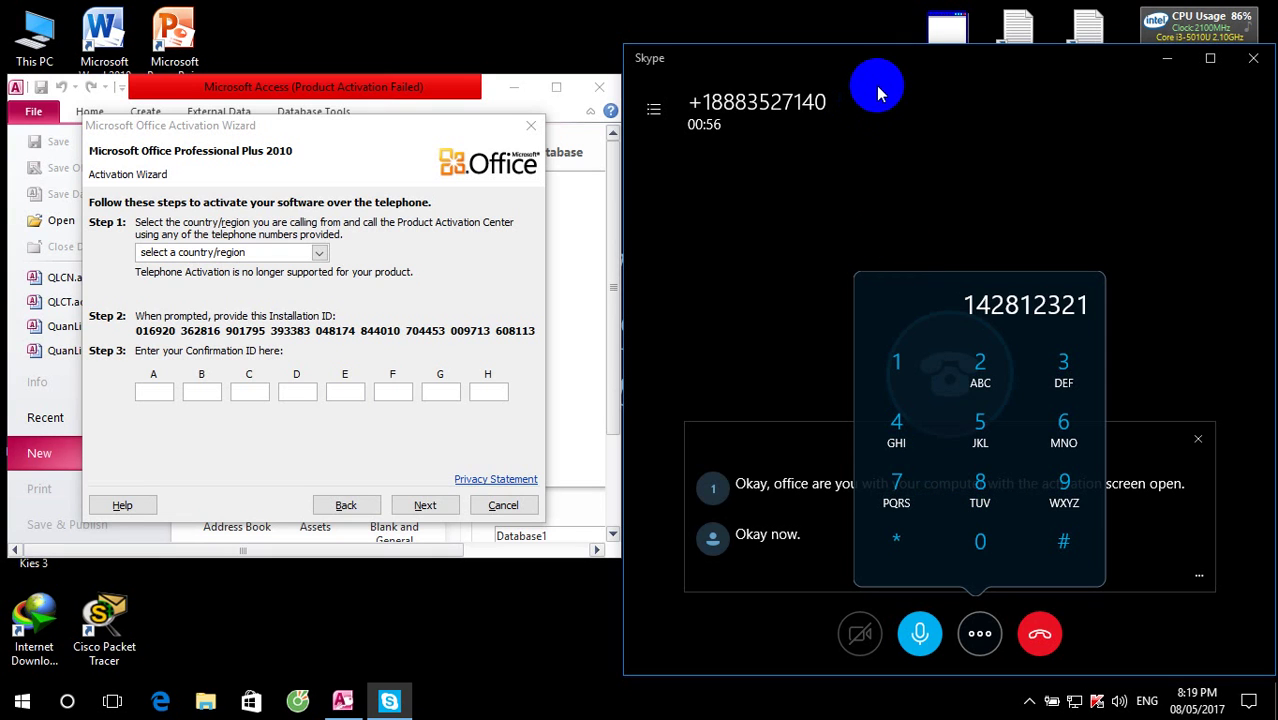
mouse_move(898, 63)
mouse_down()
mouse_move(662, 63)
mouse_move(905, 66)
mouse_up()
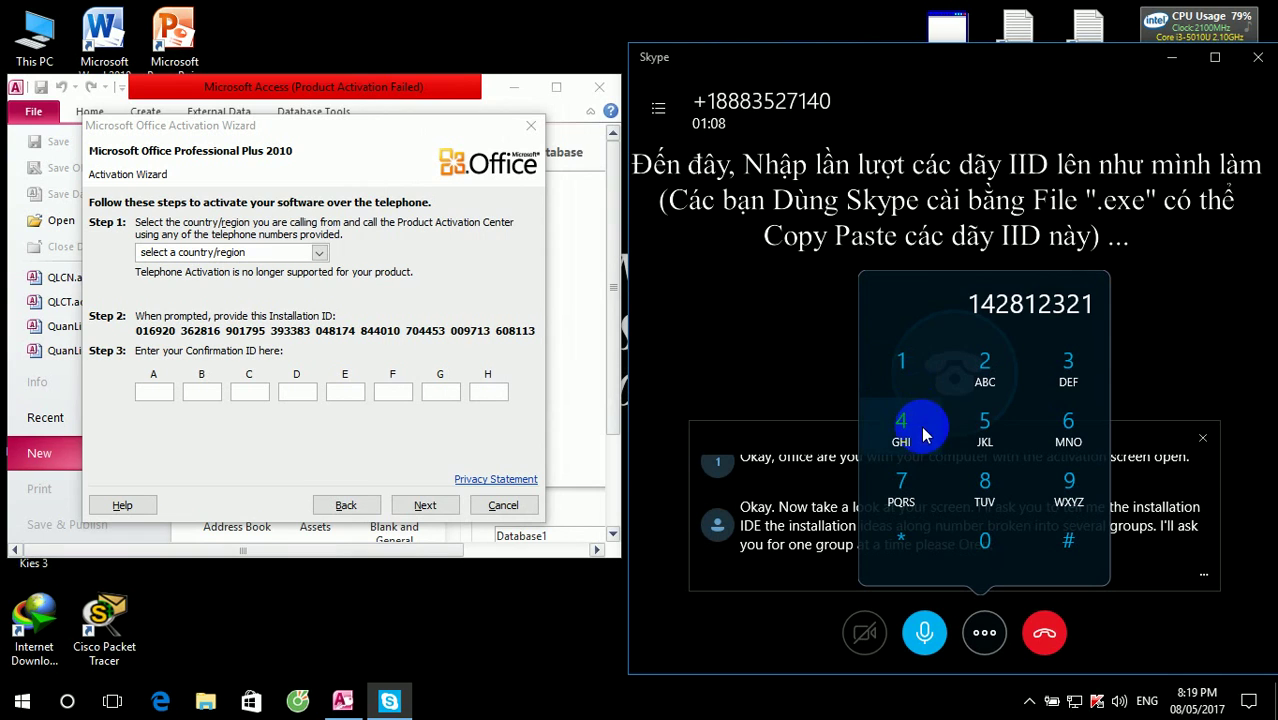
click(982, 538)
click(898, 370)
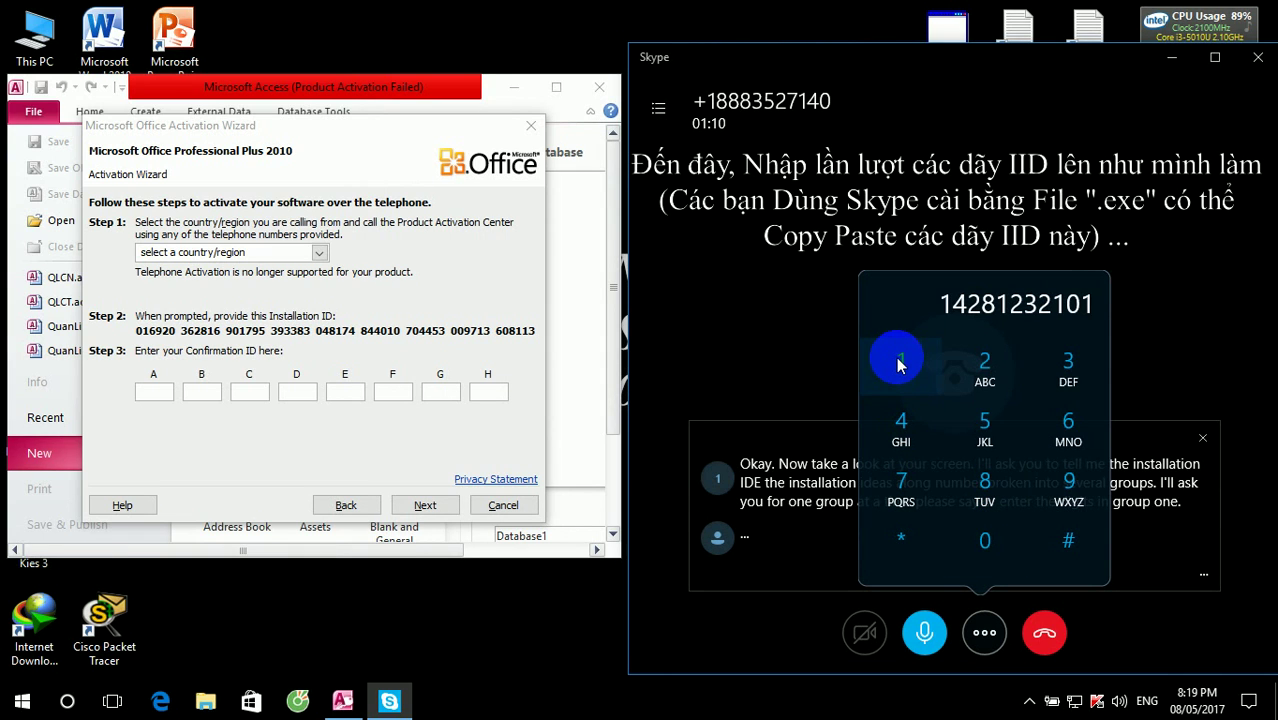
click(1056, 427)
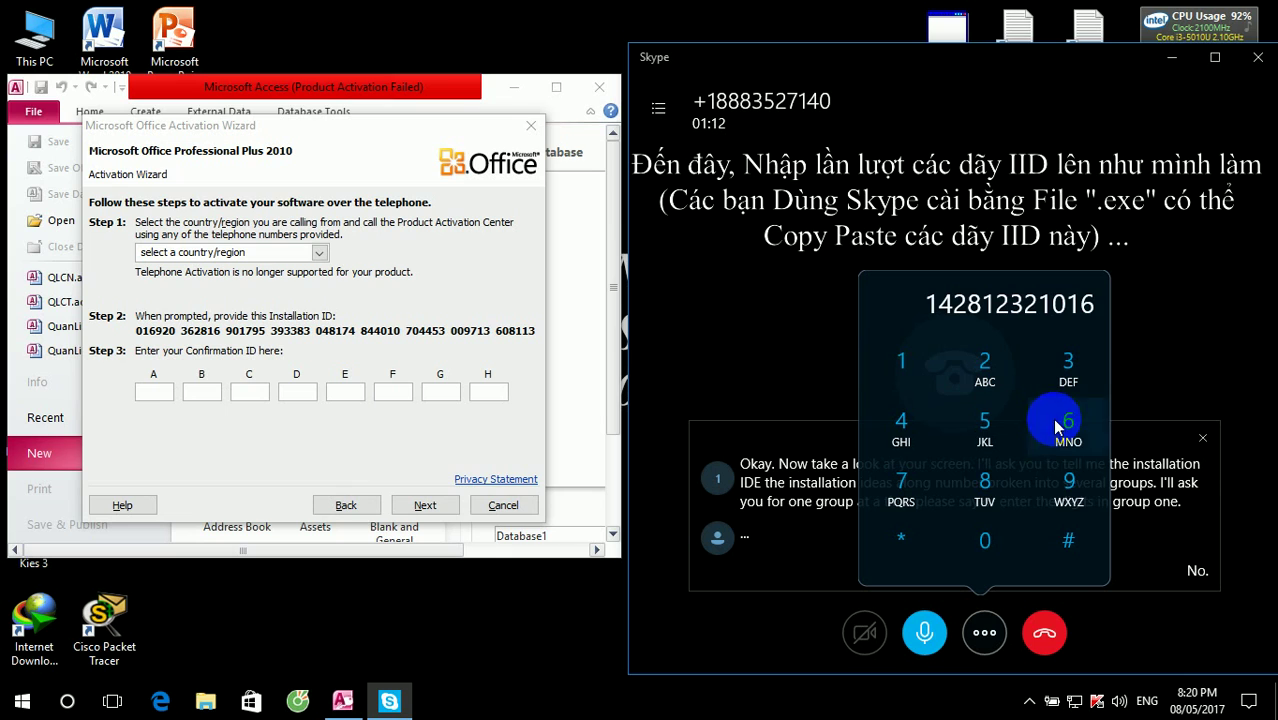
click(1066, 482)
click(984, 366)
click(982, 527)
click(1062, 540)
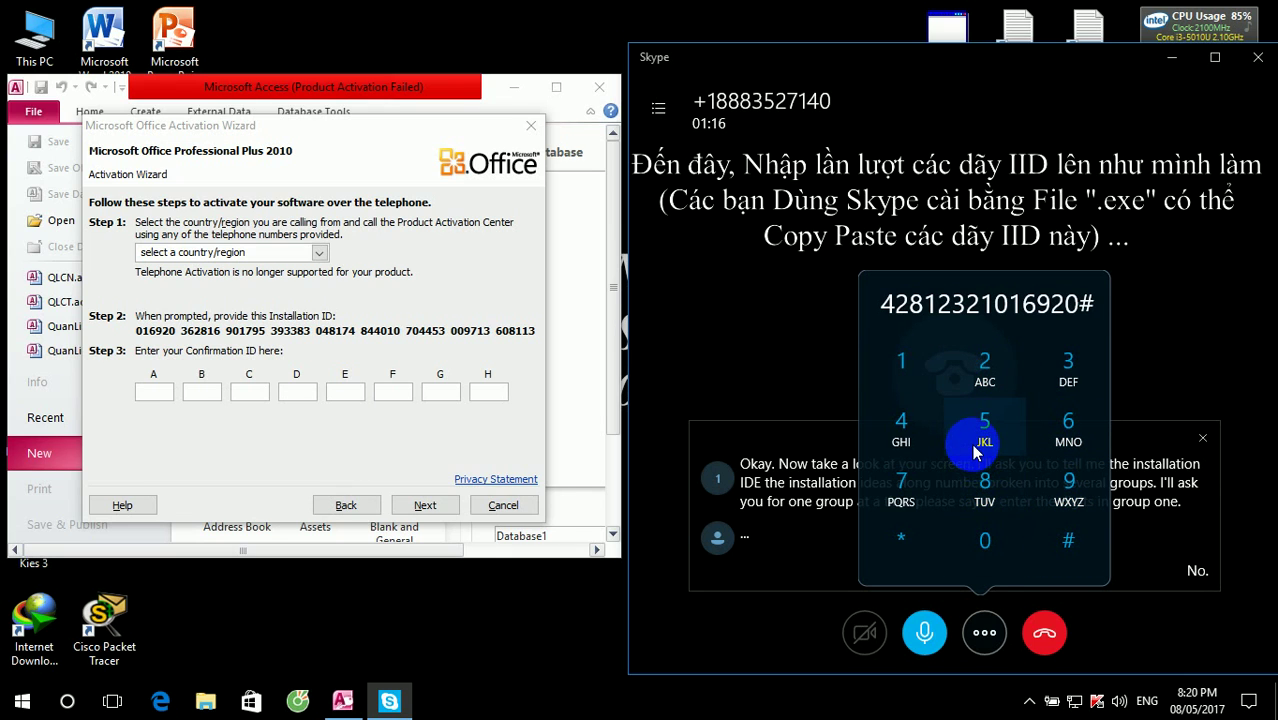
click(1067, 368)
click(1065, 425)
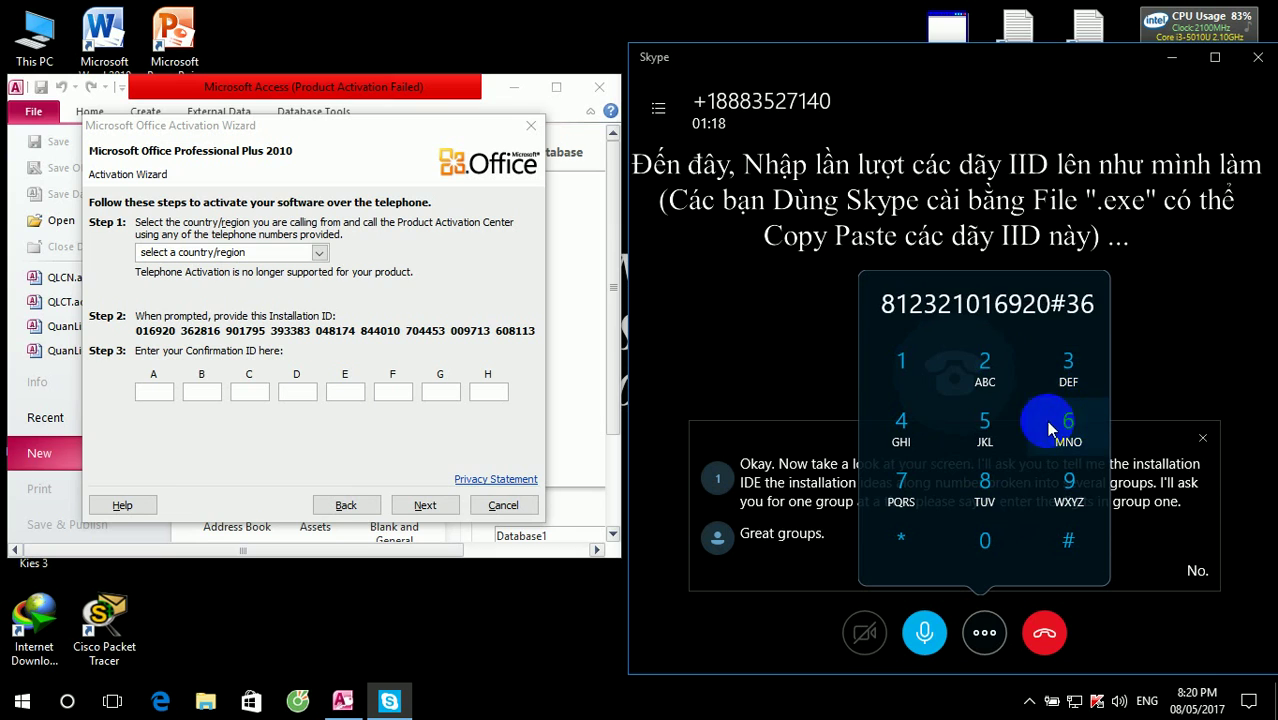
click(993, 372)
click(990, 488)
click(898, 365)
click(1045, 416)
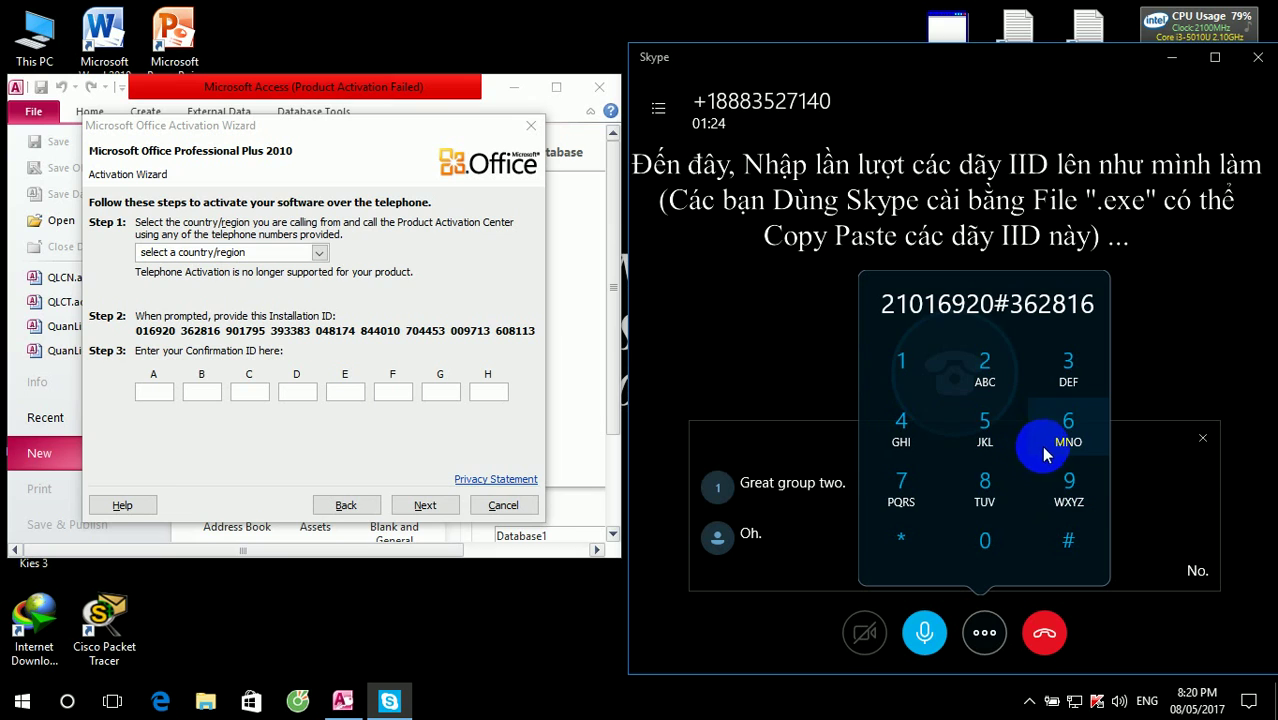
click(1043, 502)
click(984, 538)
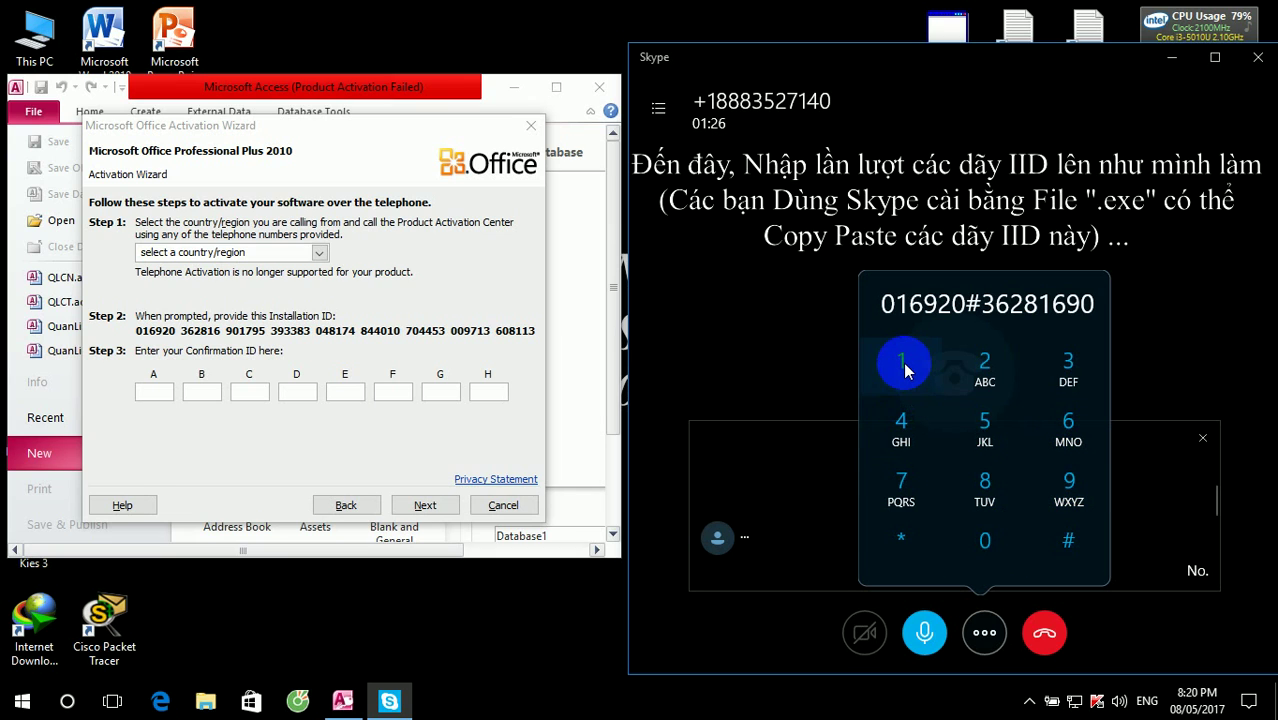
click(903, 378)
click(915, 480)
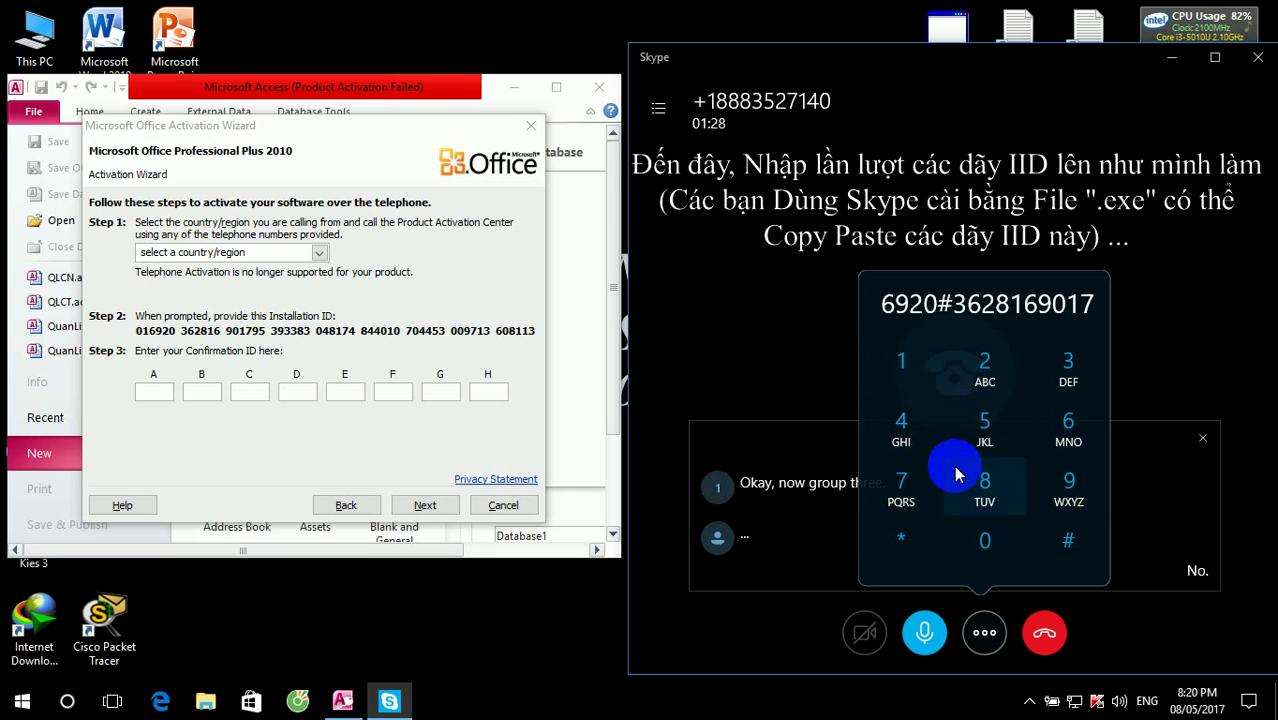
click(1065, 480)
click(1008, 438)
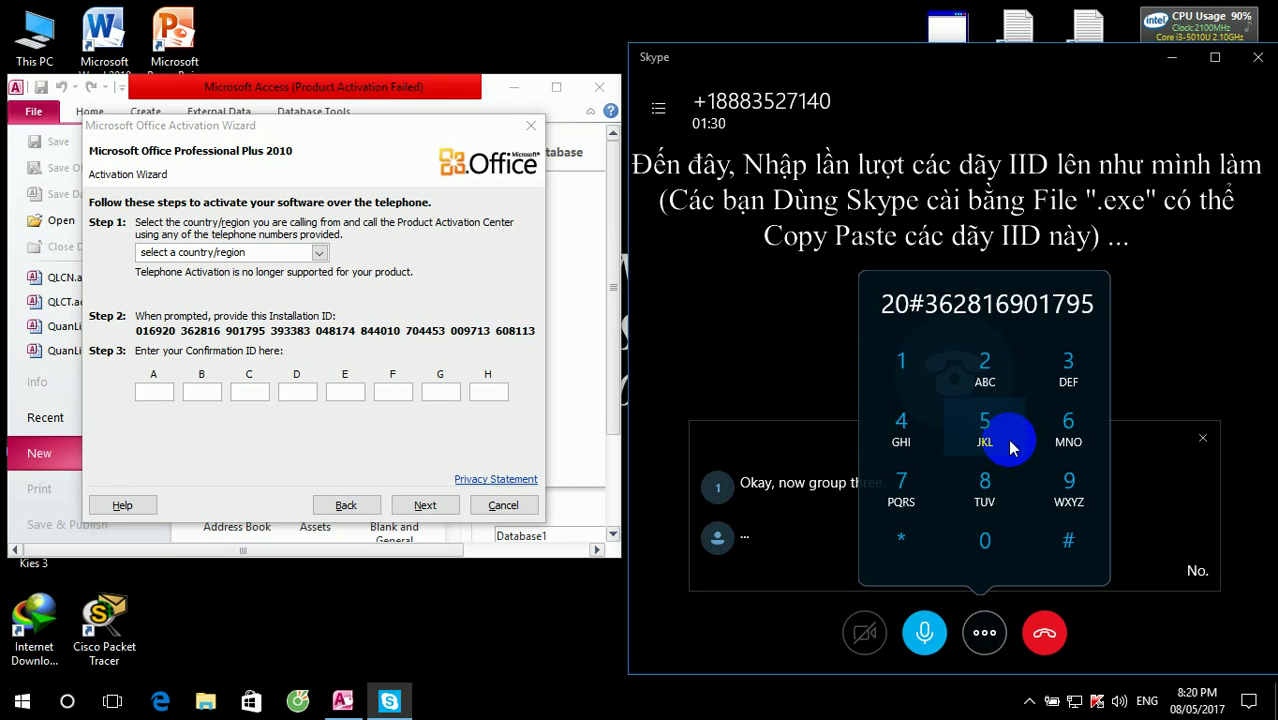
click(1068, 372)
click(1068, 486)
click(1070, 378)
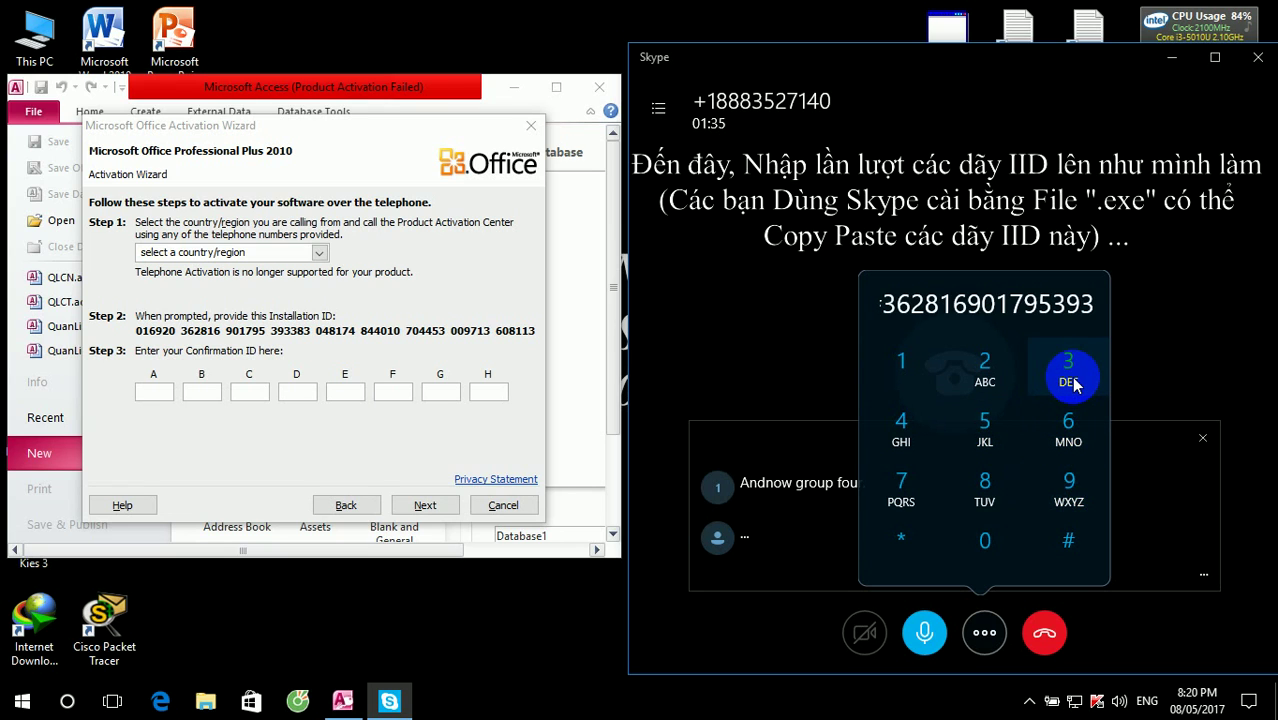
click(1068, 376)
click(988, 486)
click(1056, 373)
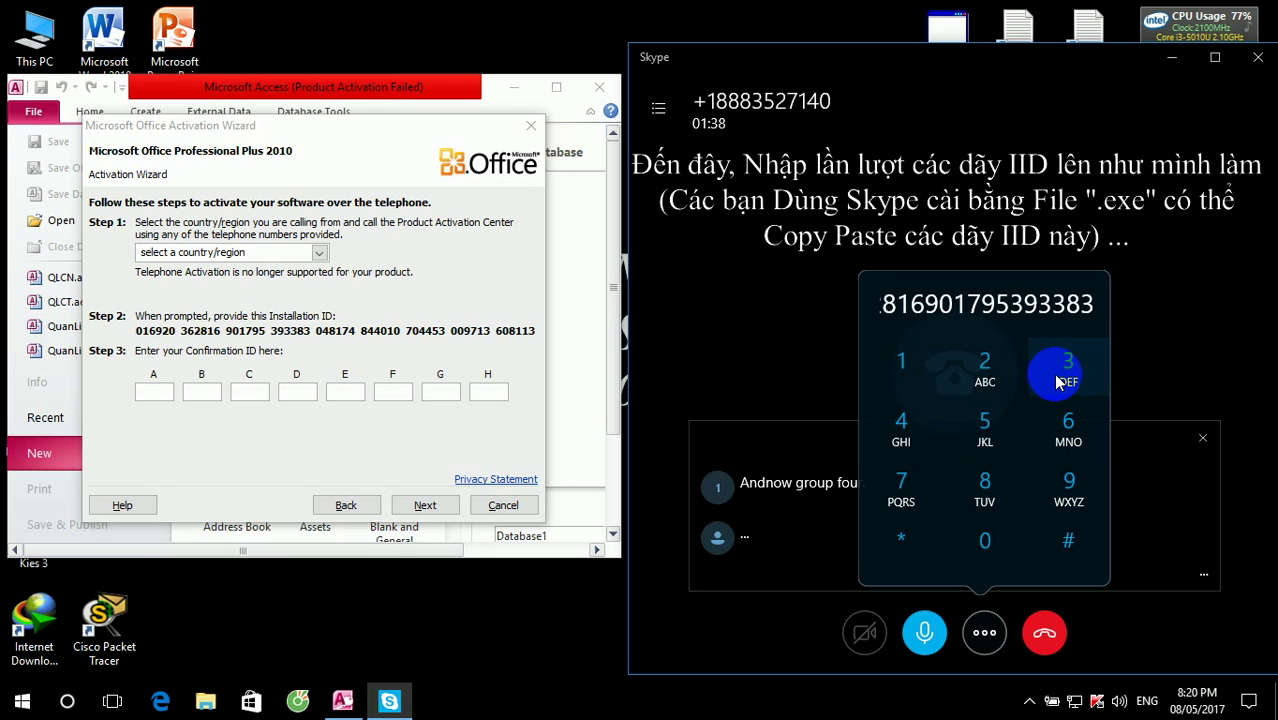
click(984, 540)
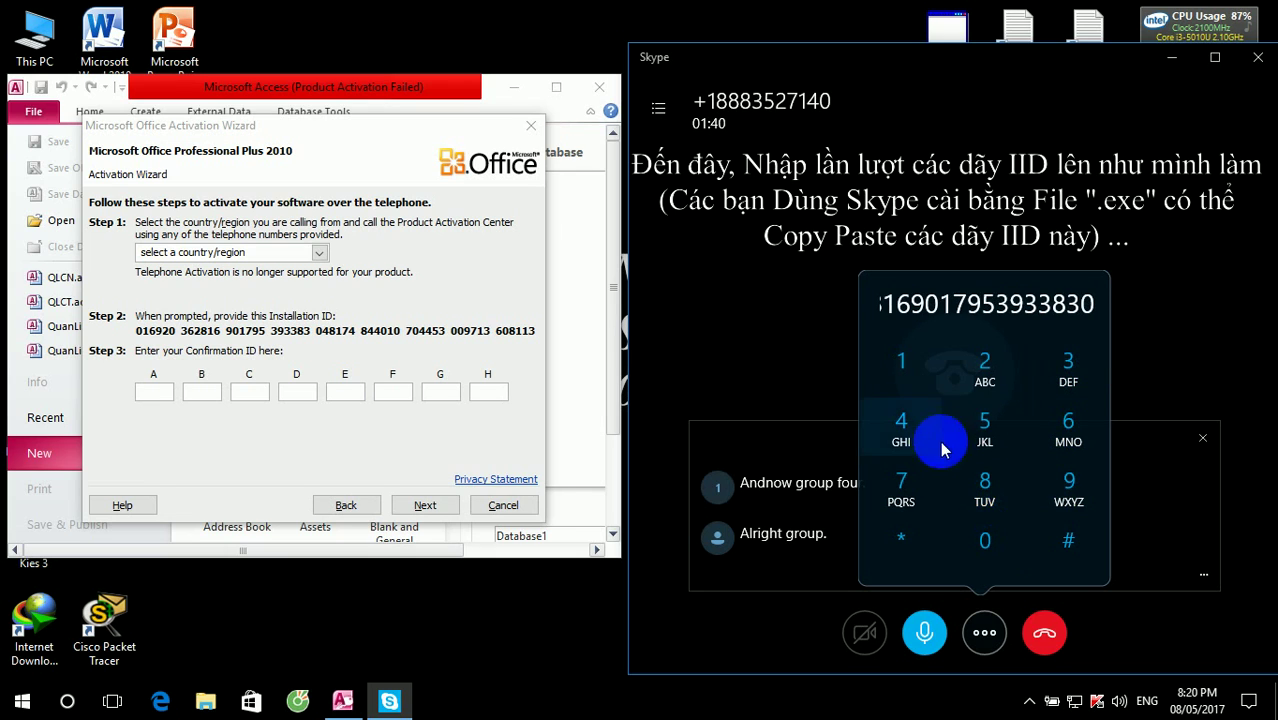
click(920, 428)
click(960, 482)
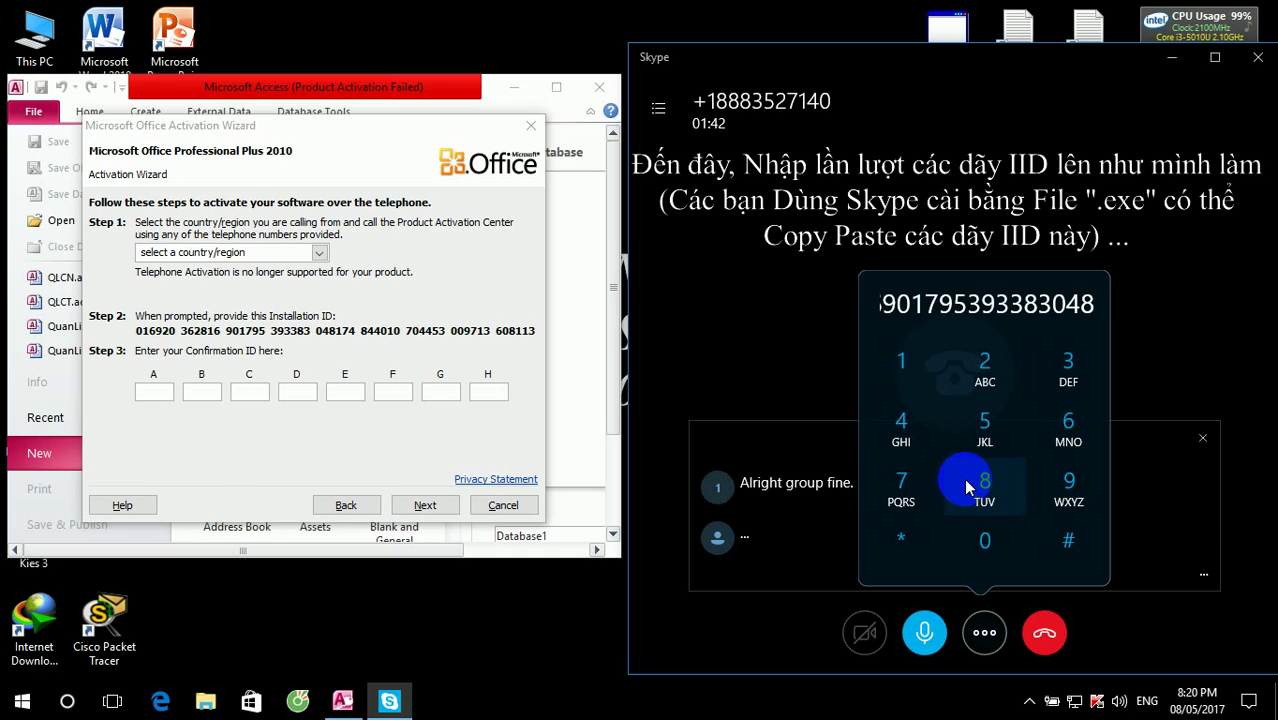
click(901, 362)
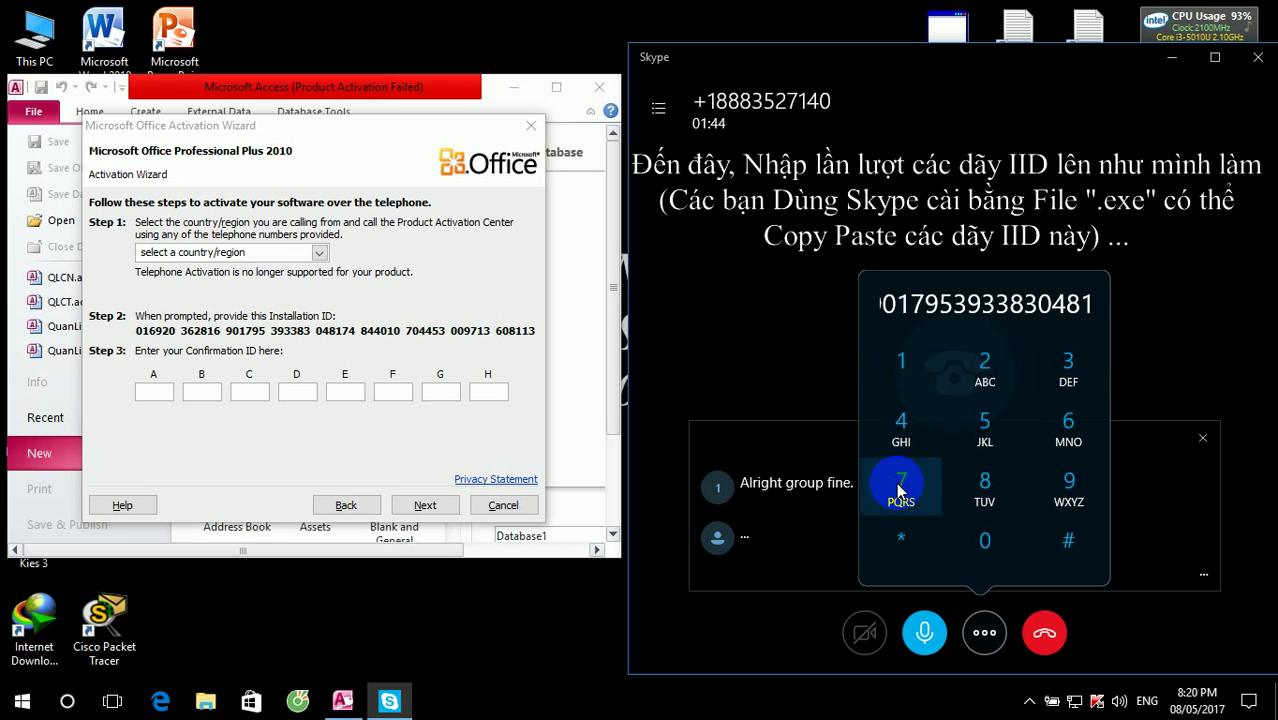
click(899, 487)
click(905, 430)
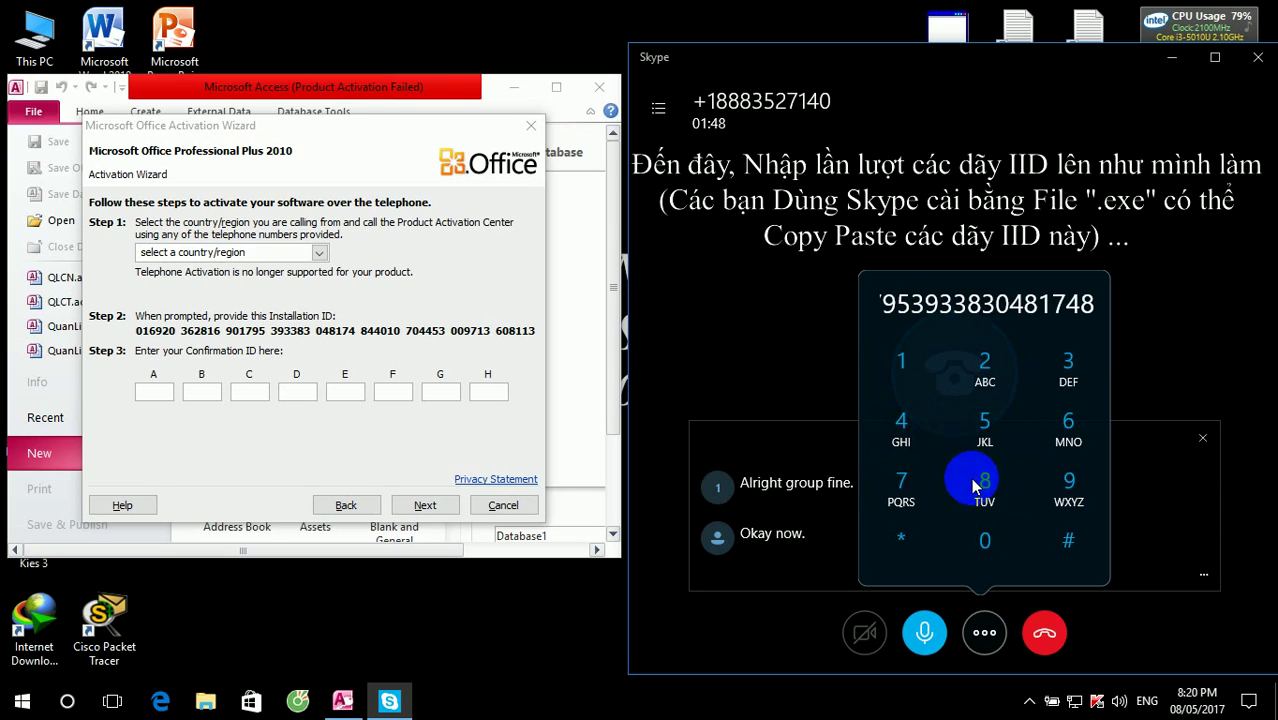
click(984, 482)
click(920, 440)
click(918, 438)
click(984, 540)
click(920, 375)
click(984, 540)
click(984, 500)
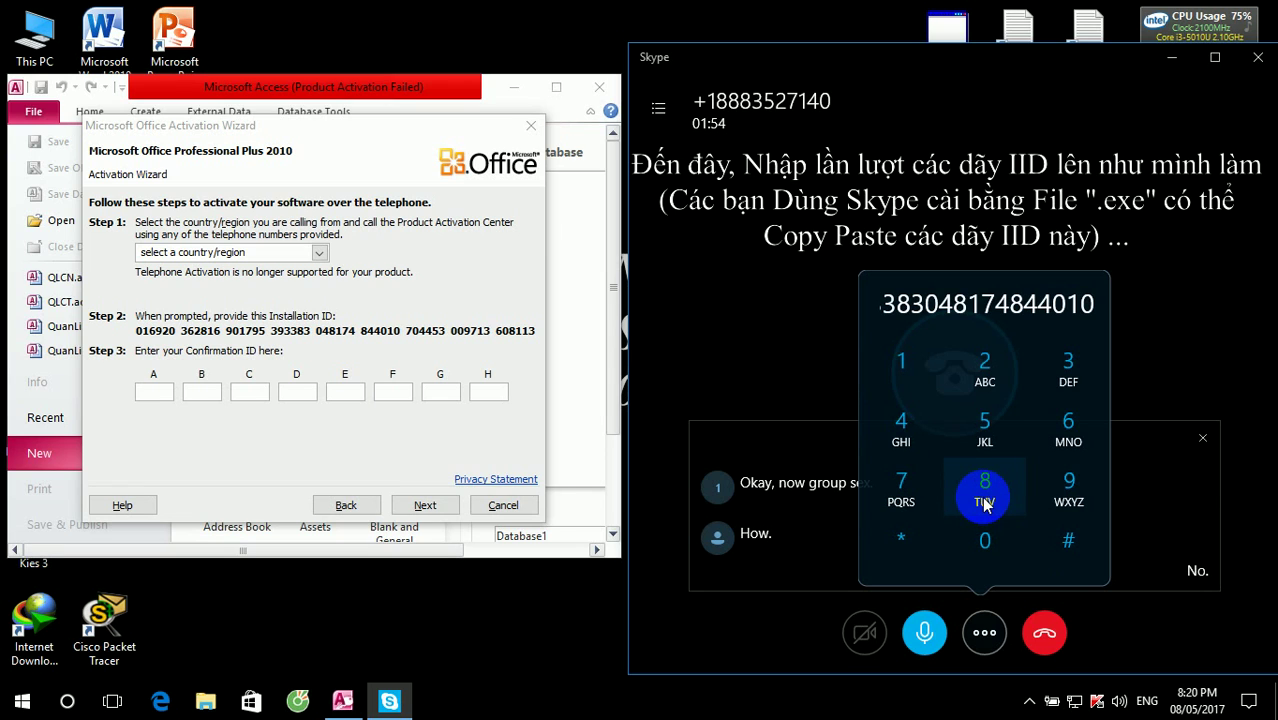
click(916, 488)
click(984, 540)
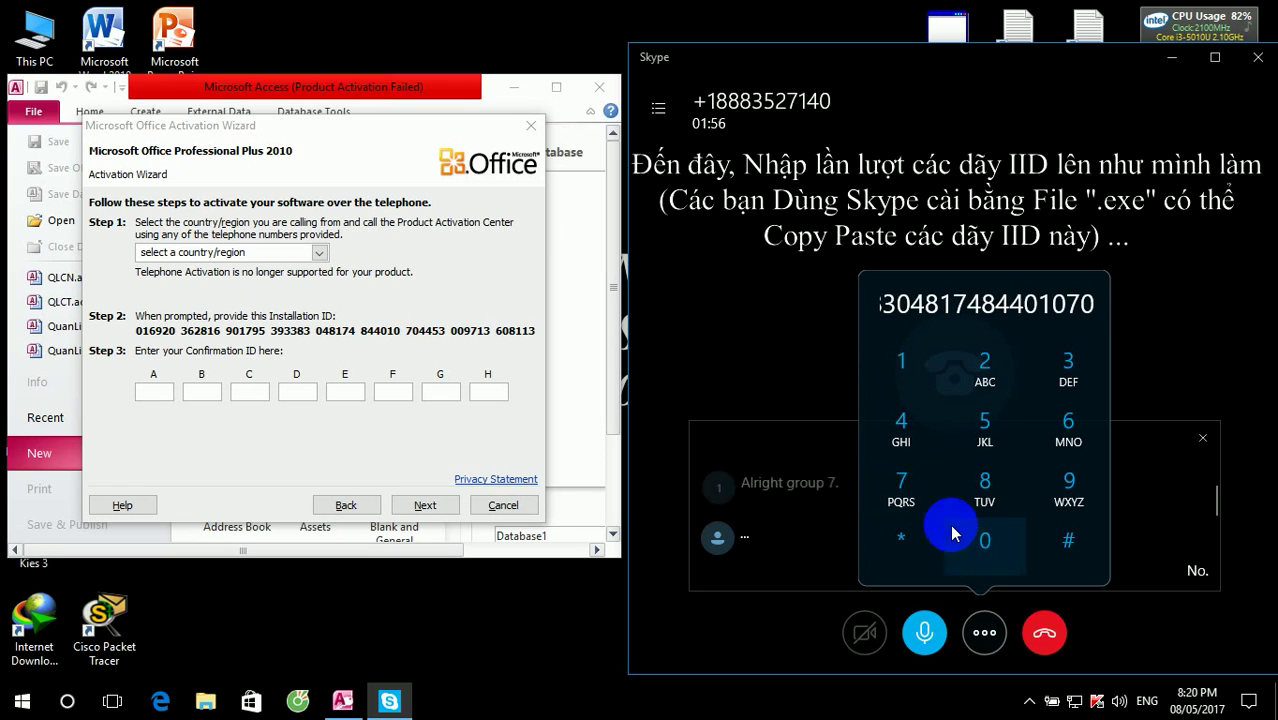
click(916, 436)
click(916, 437)
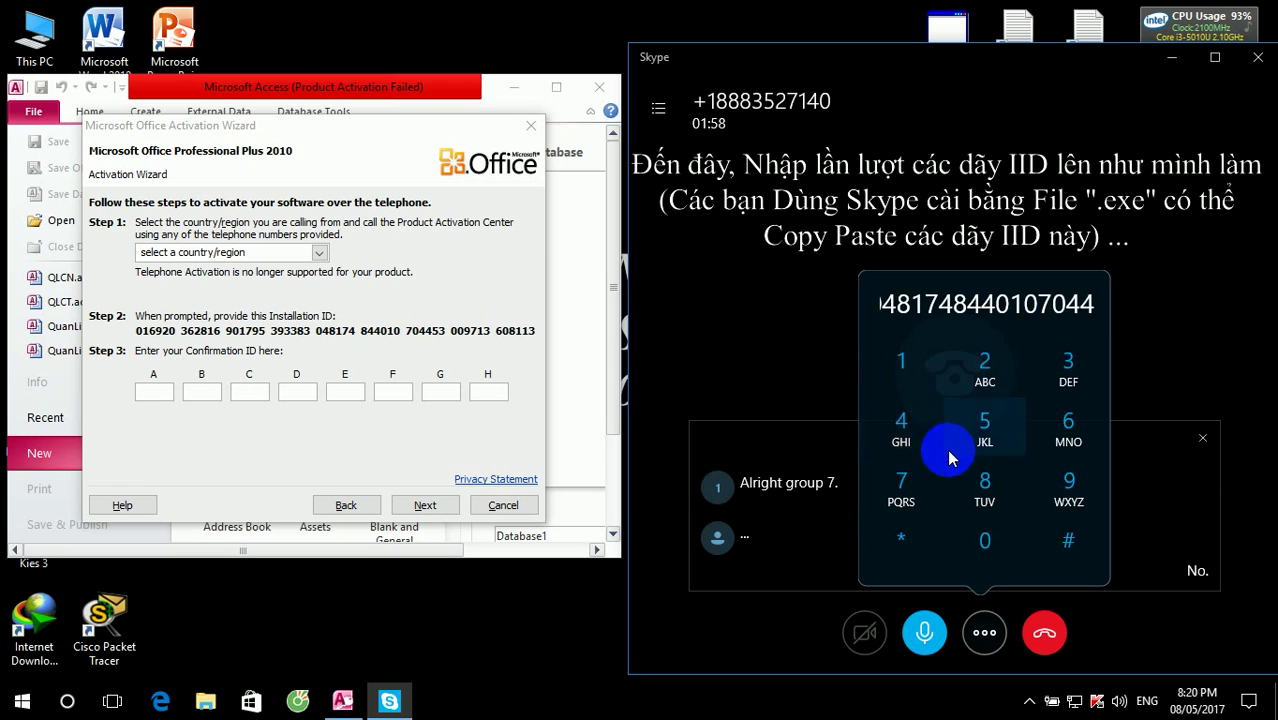
click(984, 428)
click(1062, 375)
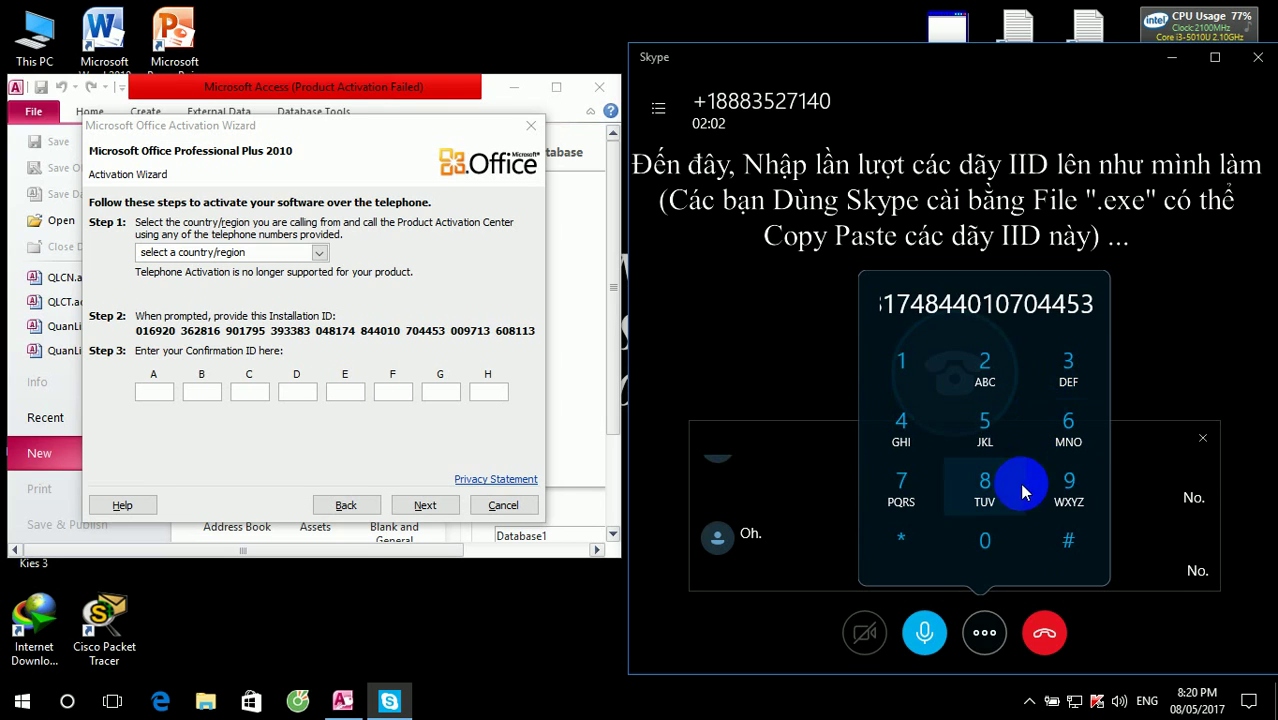
click(986, 532)
click(1008, 532)
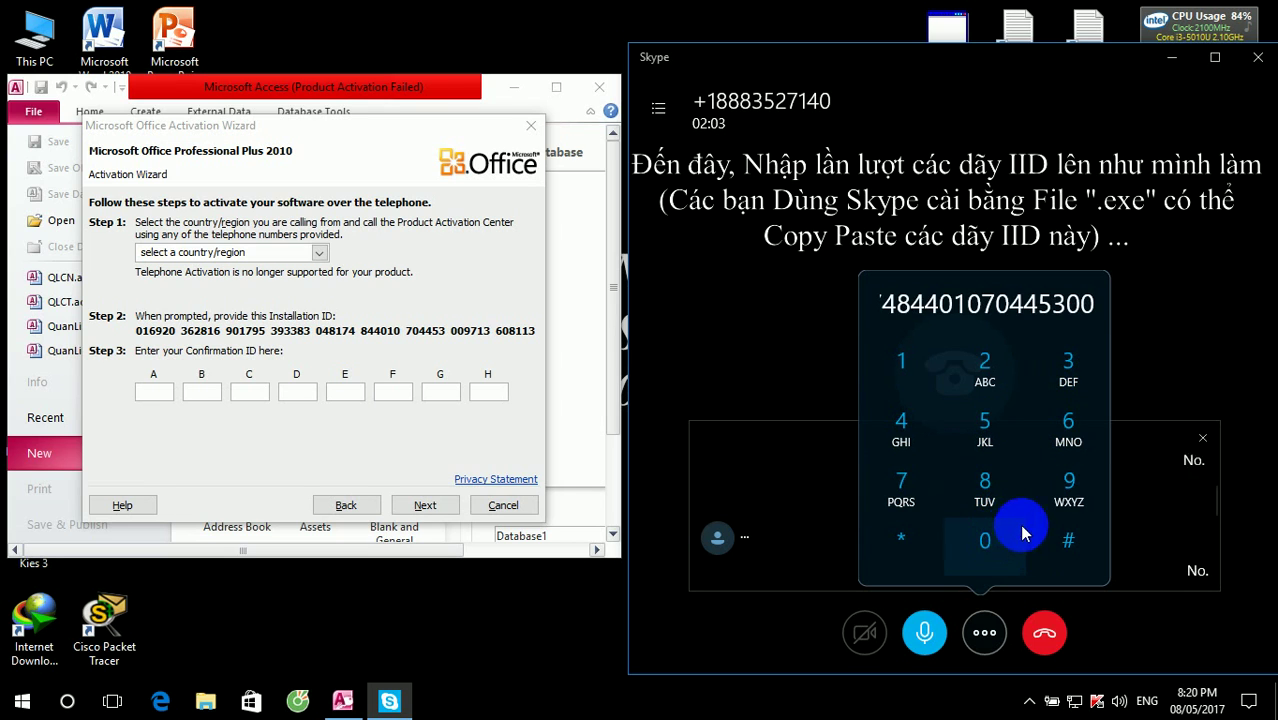
click(1068, 495)
click(912, 485)
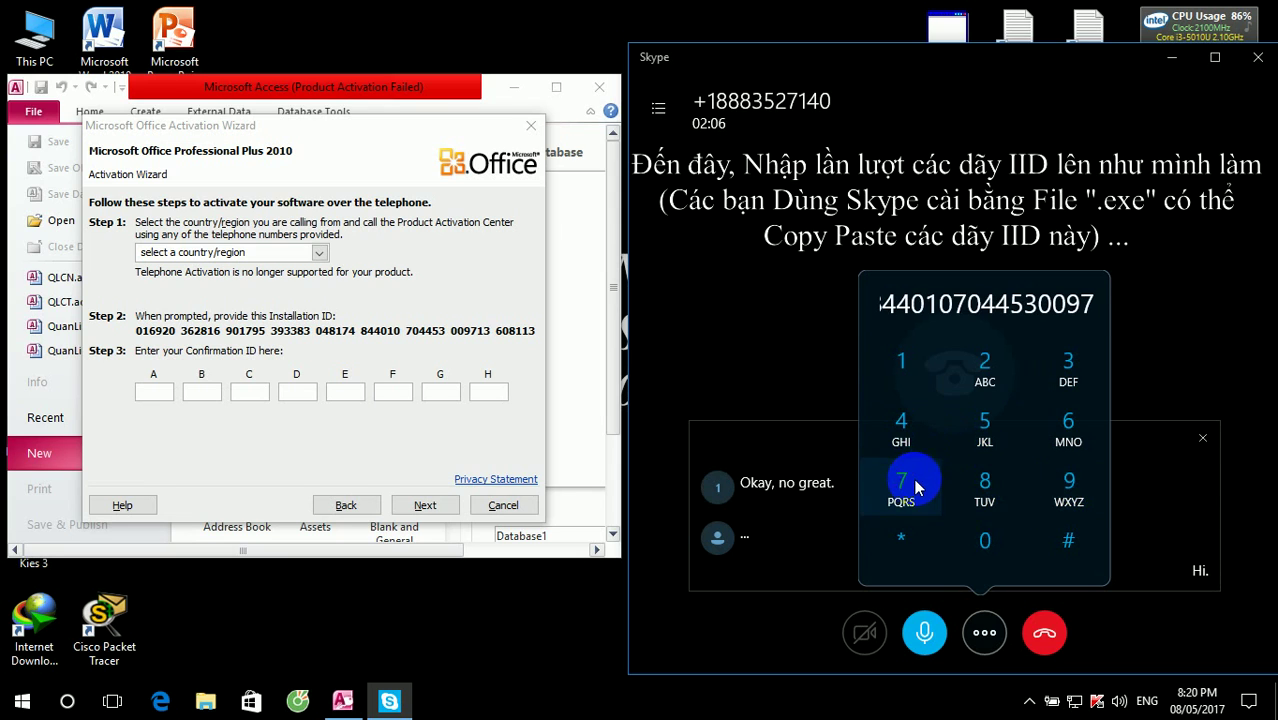
click(901, 366)
click(1046, 385)
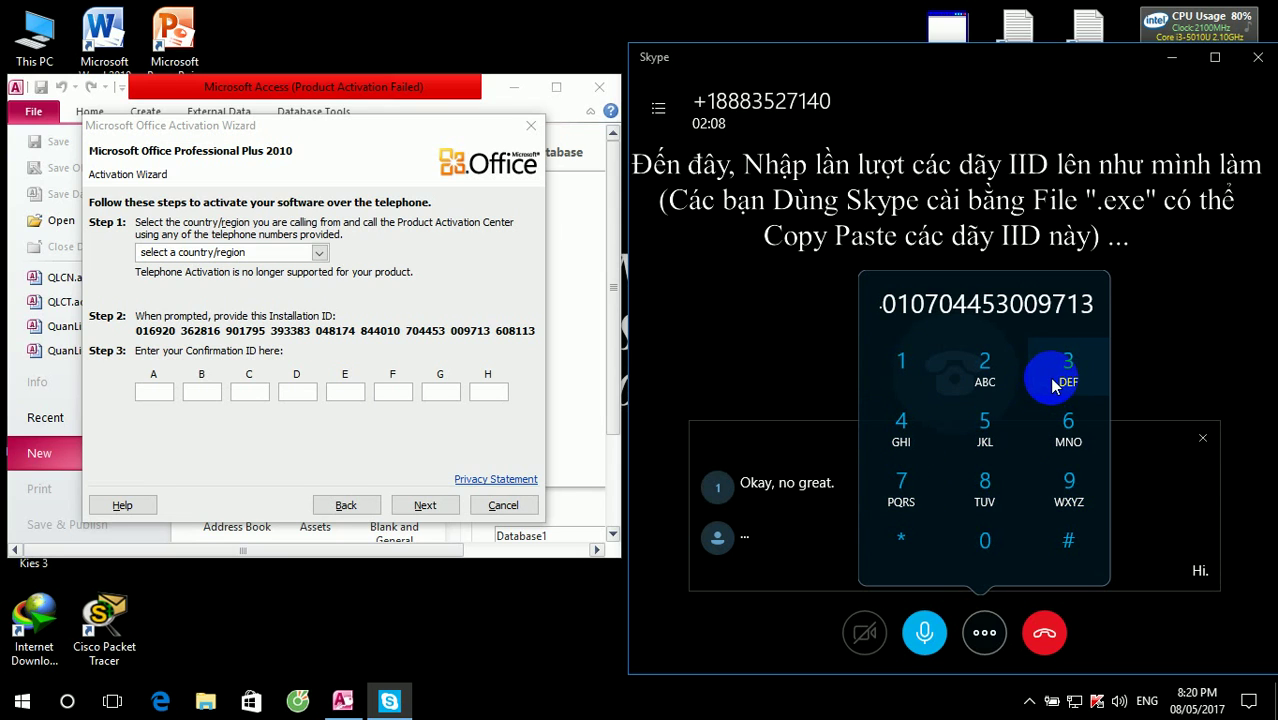
click(1086, 428)
click(985, 540)
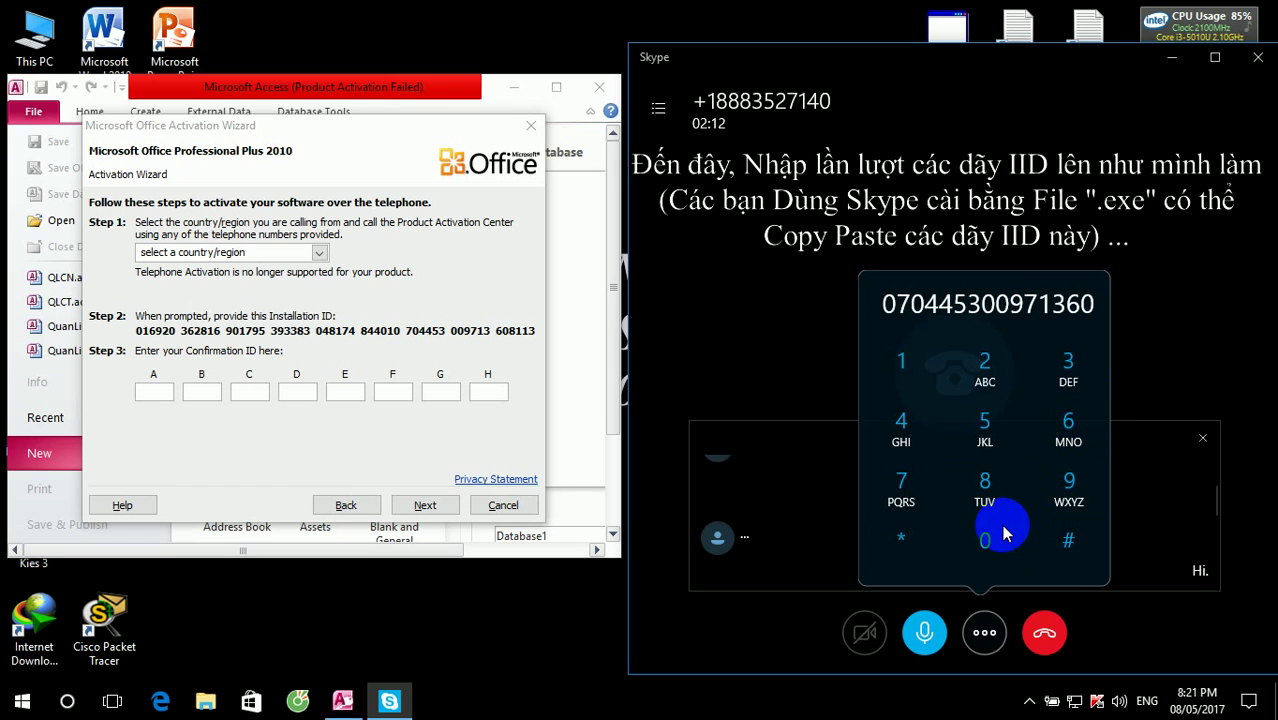
click(990, 492)
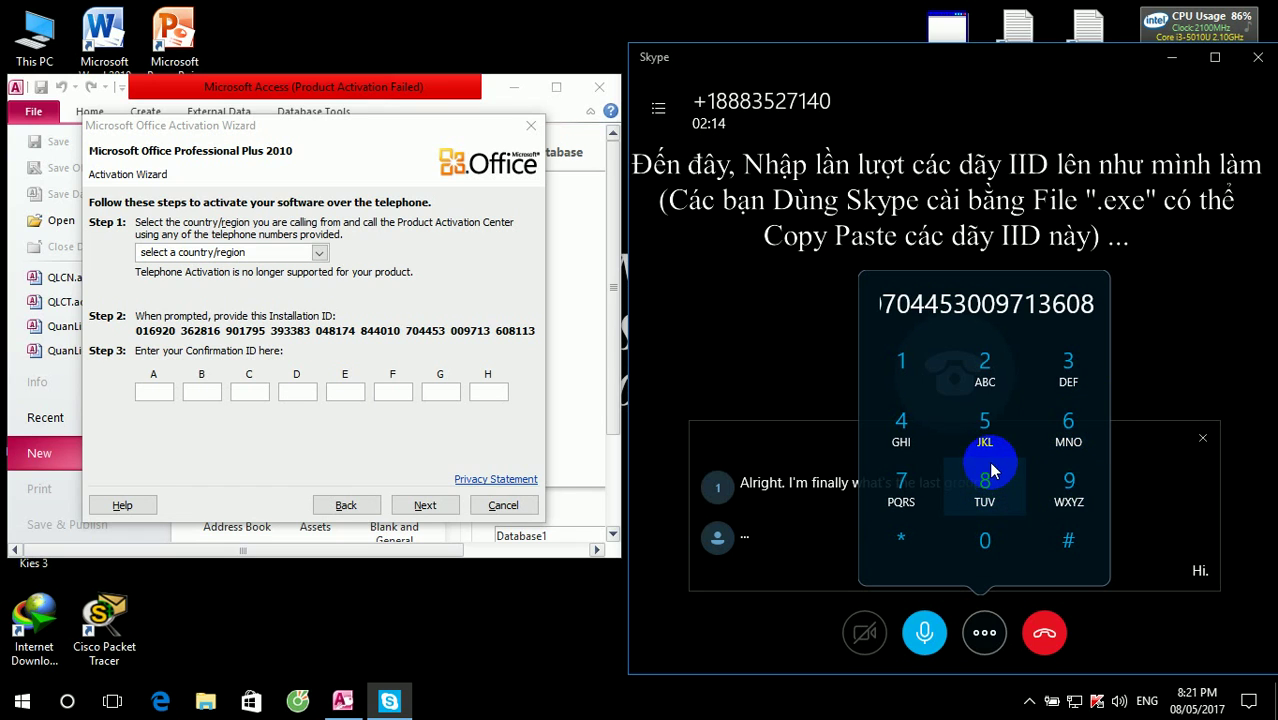
click(901, 366)
click(901, 366)
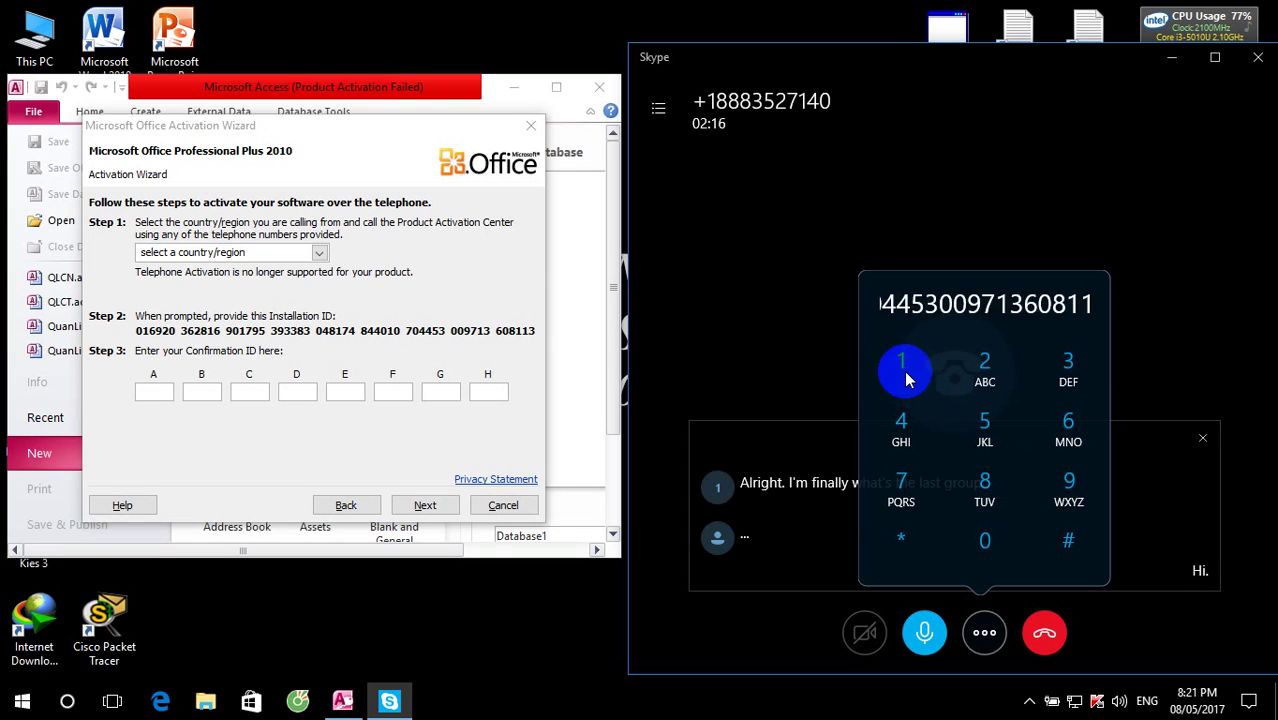
click(1066, 368)
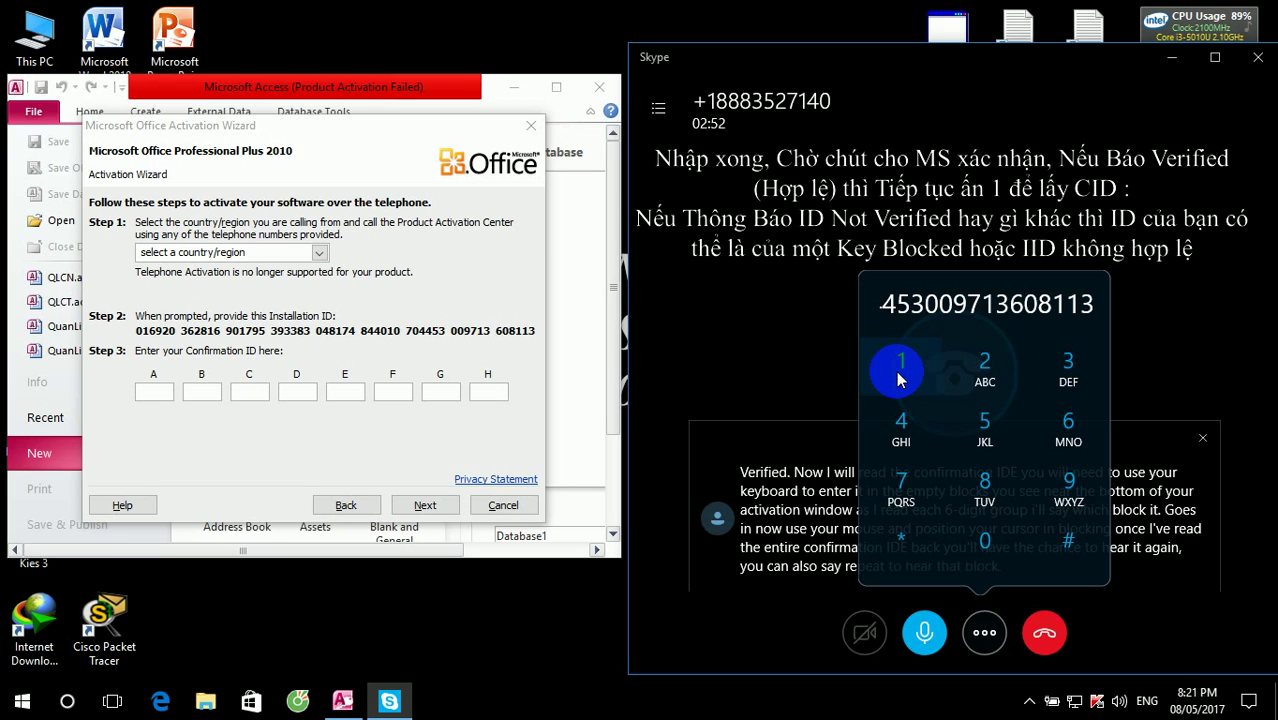
click(899, 372)
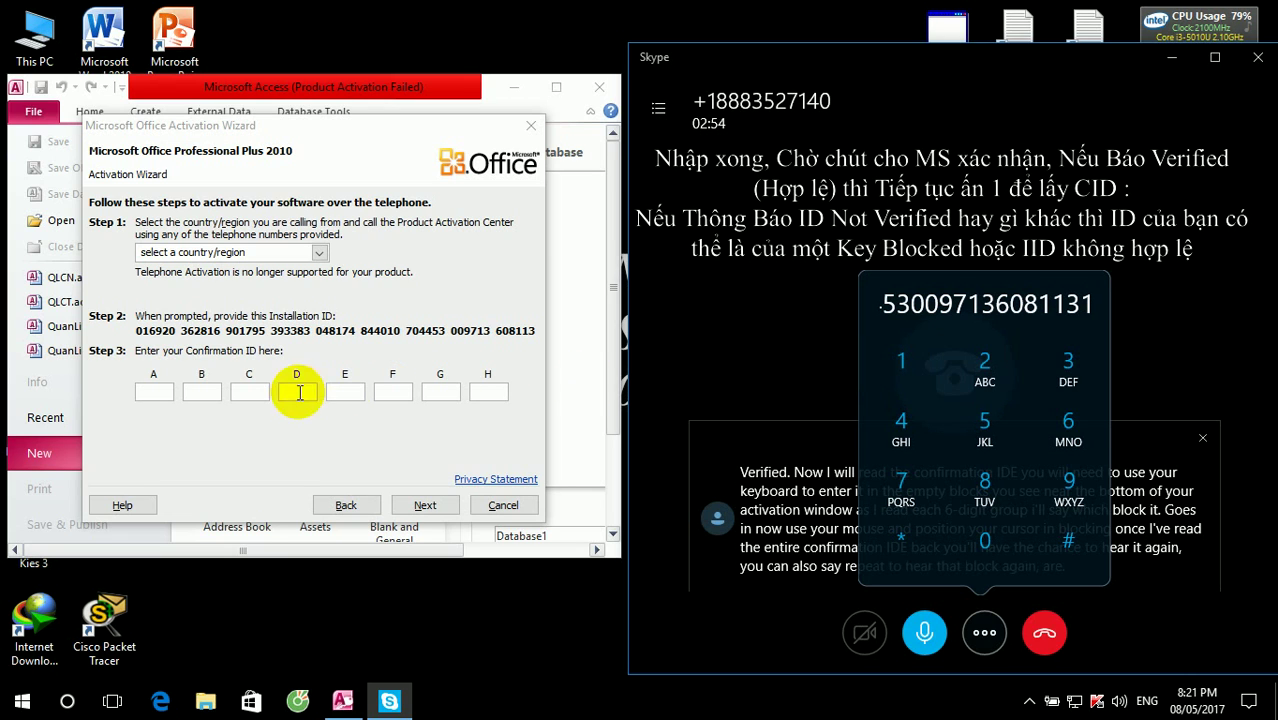
click(160, 390)
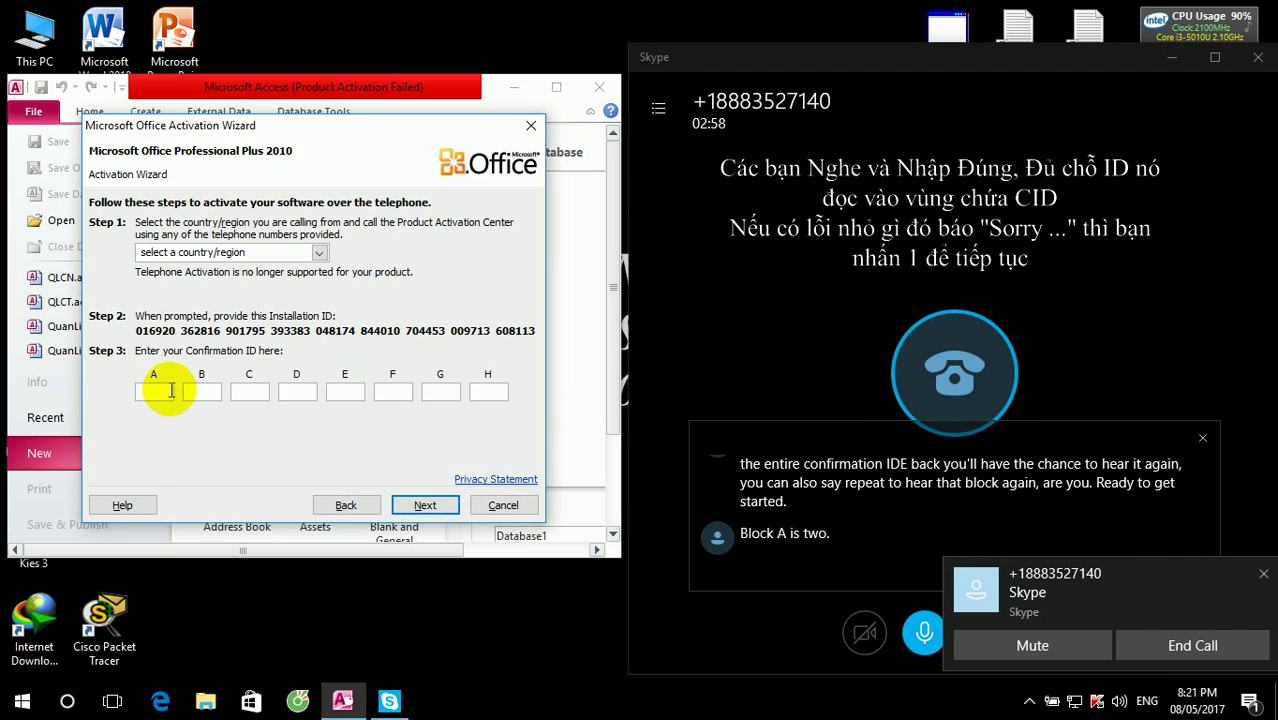
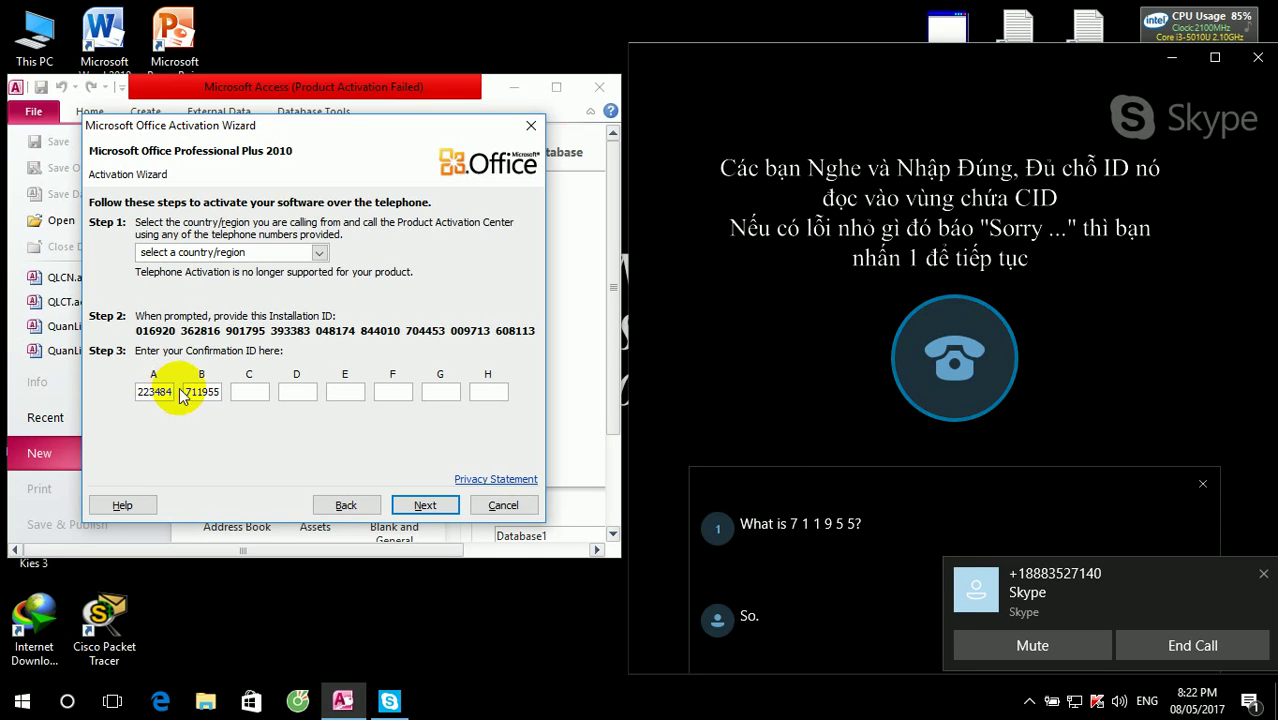
click(830, 440)
Send 1 from the call keypad to repeat block B, then select wizard block C.
click(986, 633)
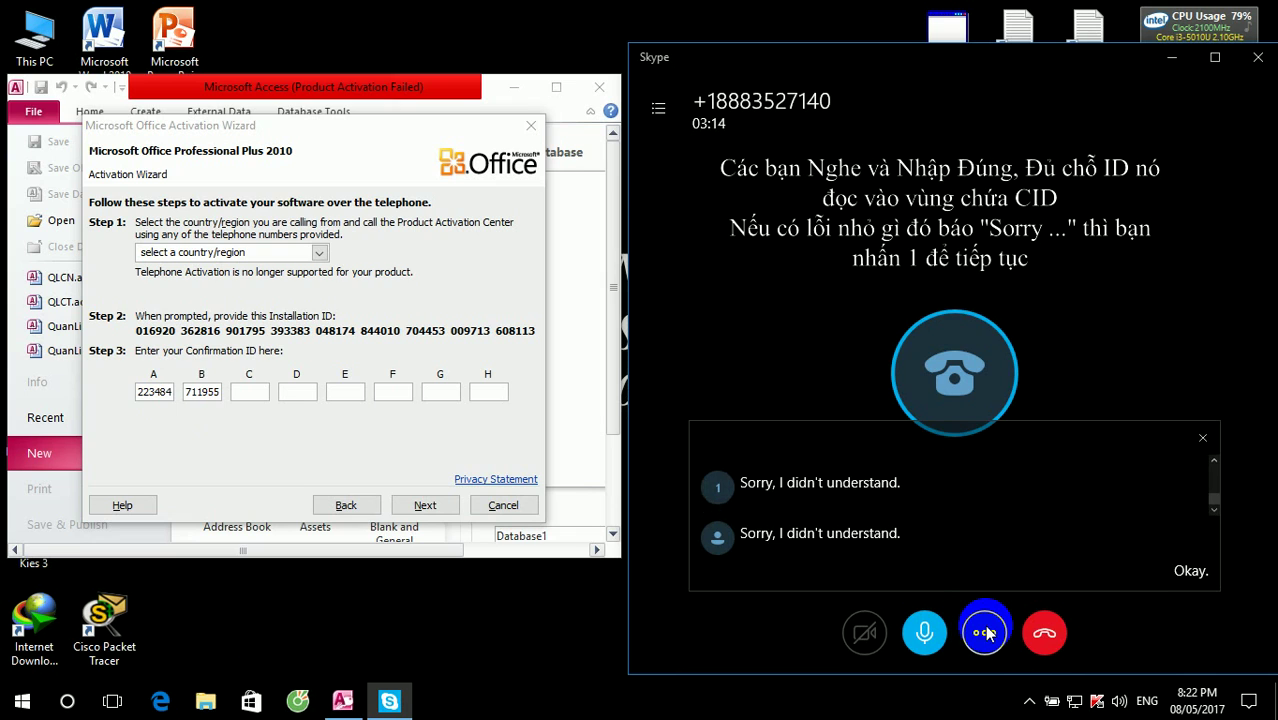
click(964, 490)
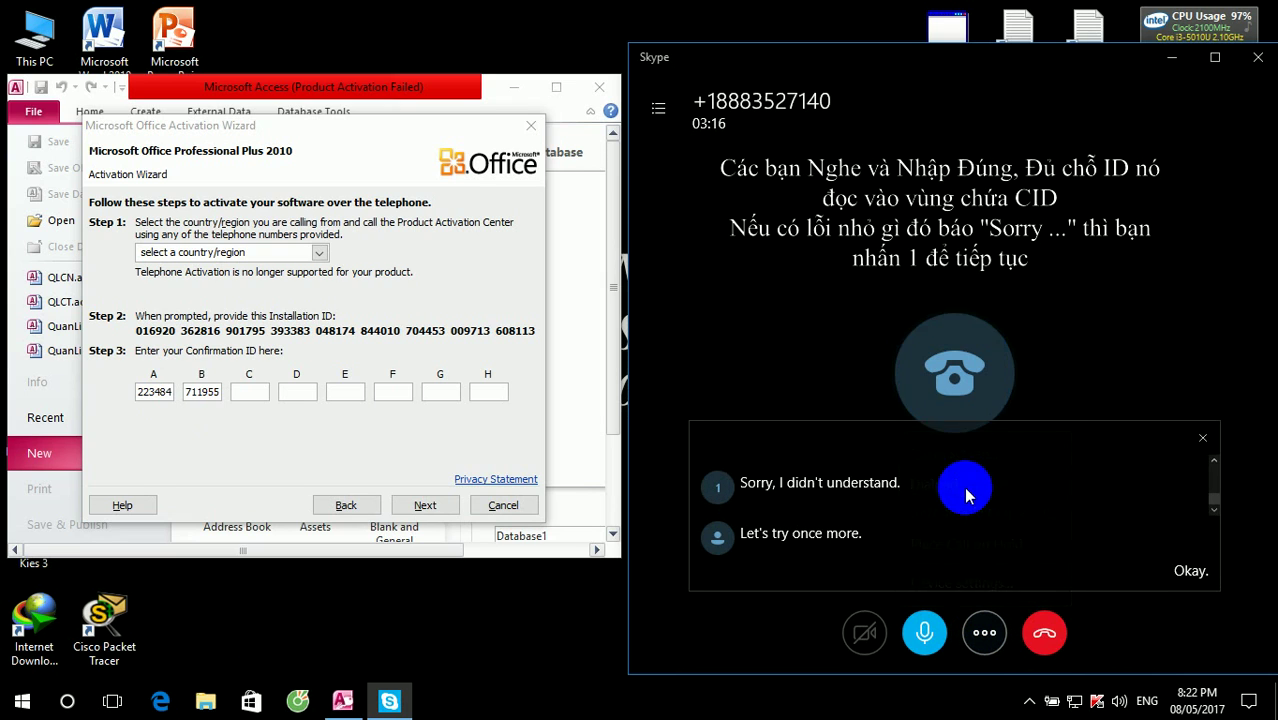
click(897, 362)
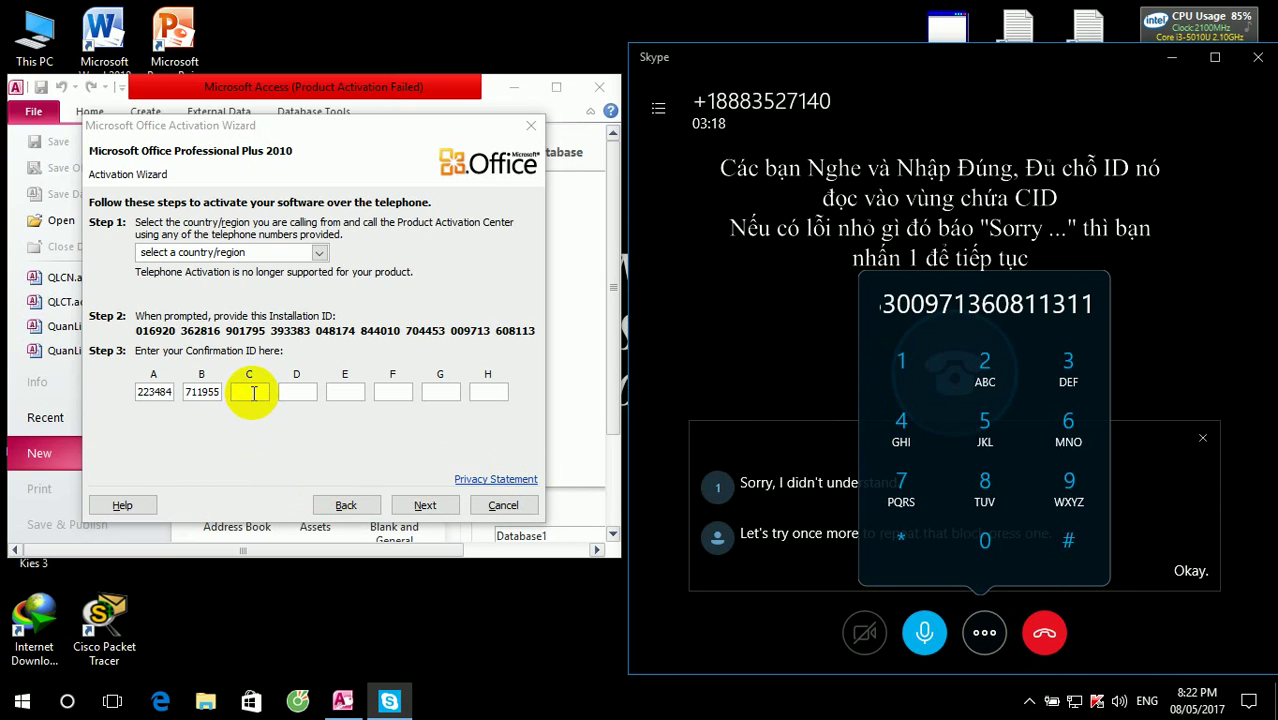
click(253, 393)
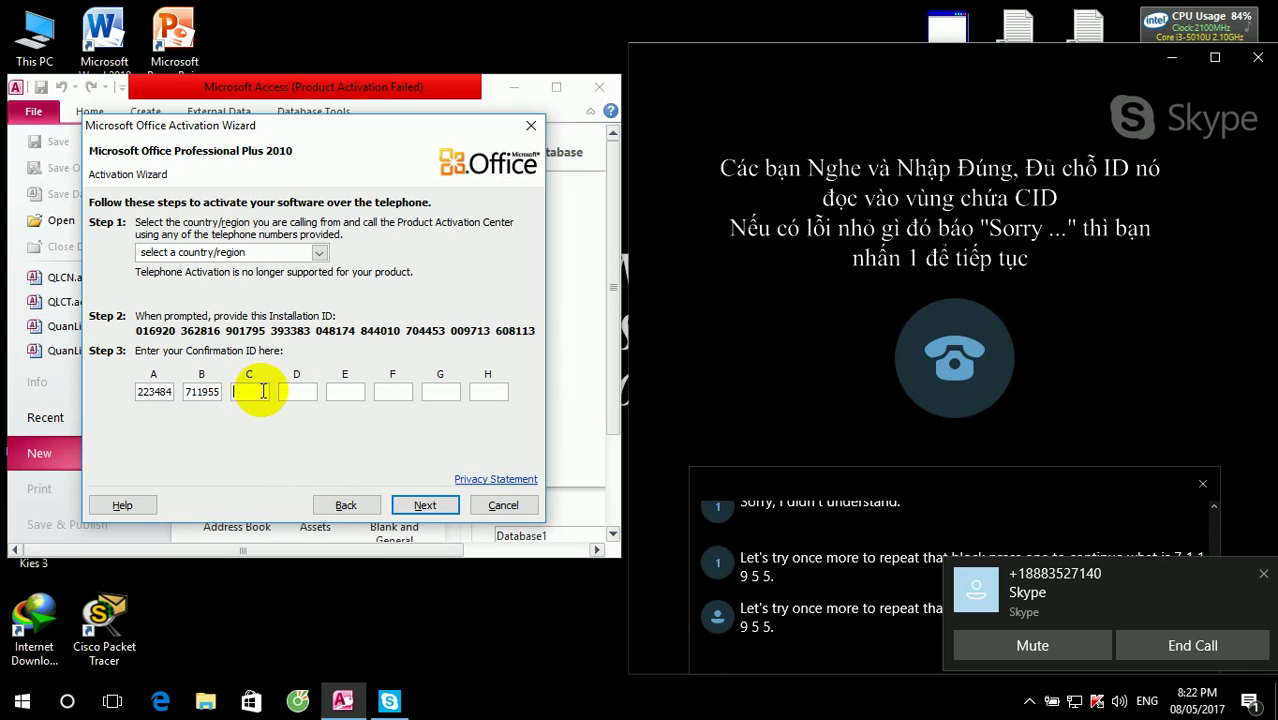
click(730, 481)
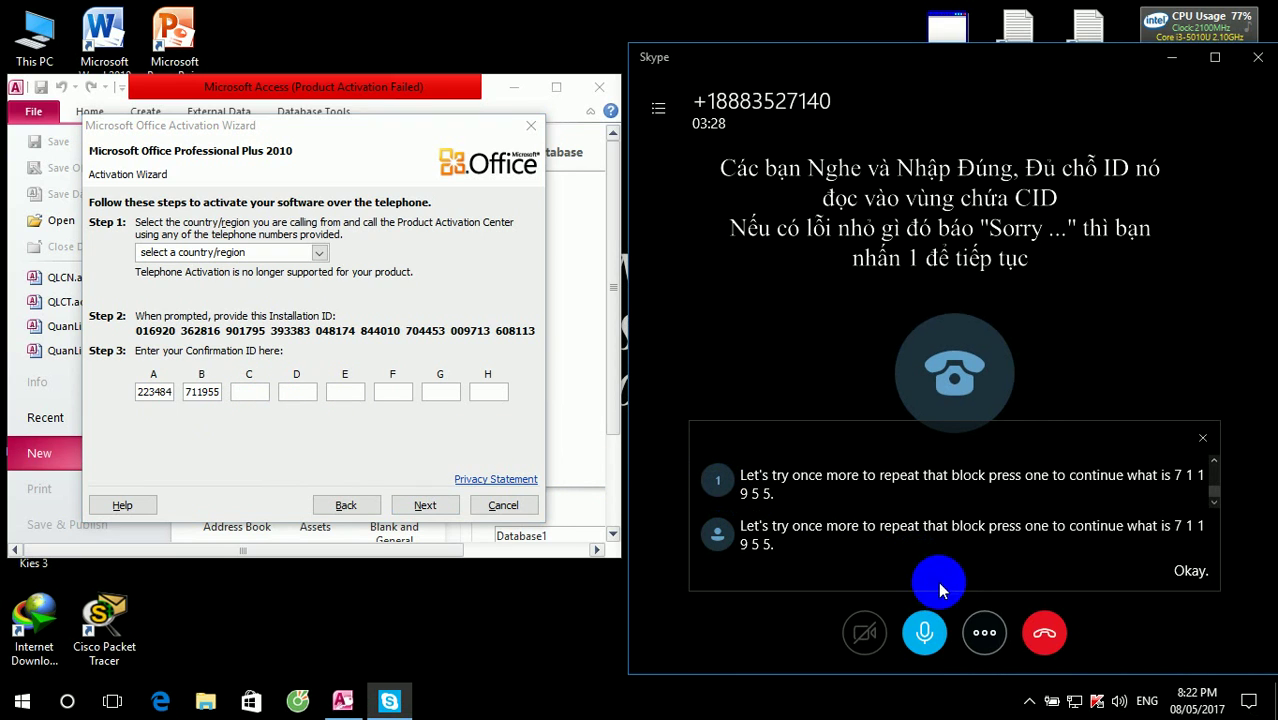
click(241, 392)
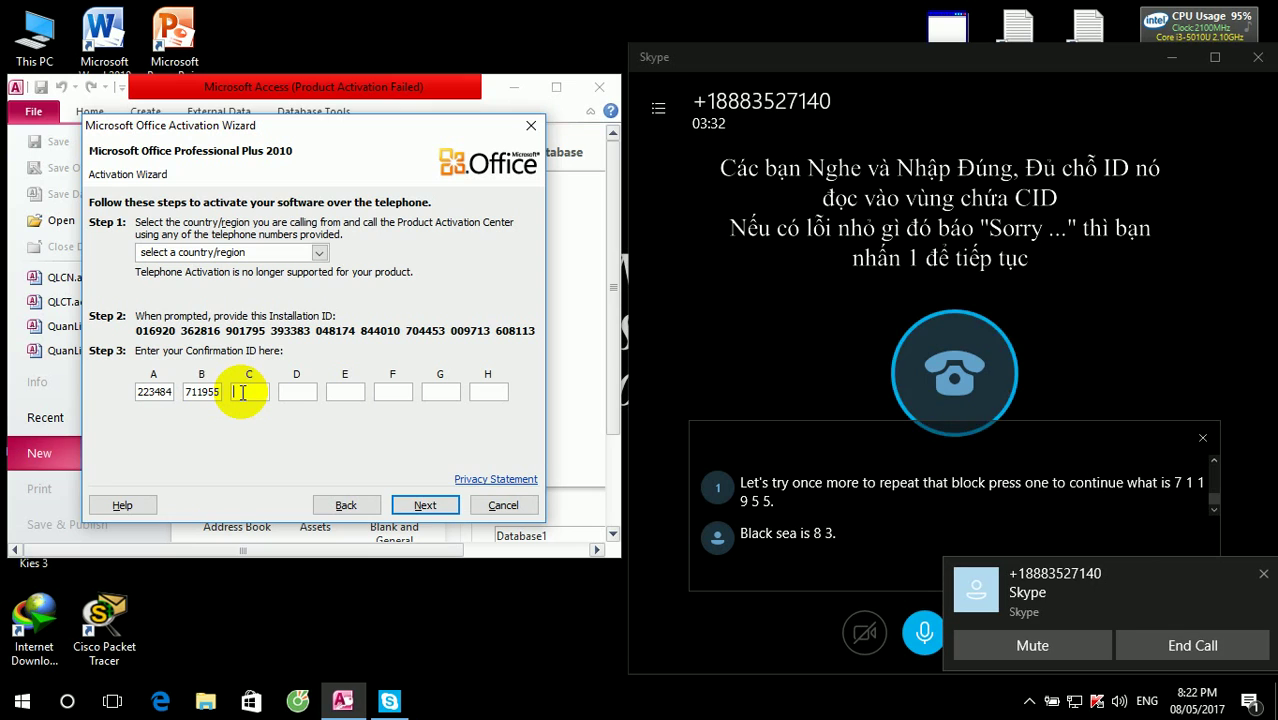
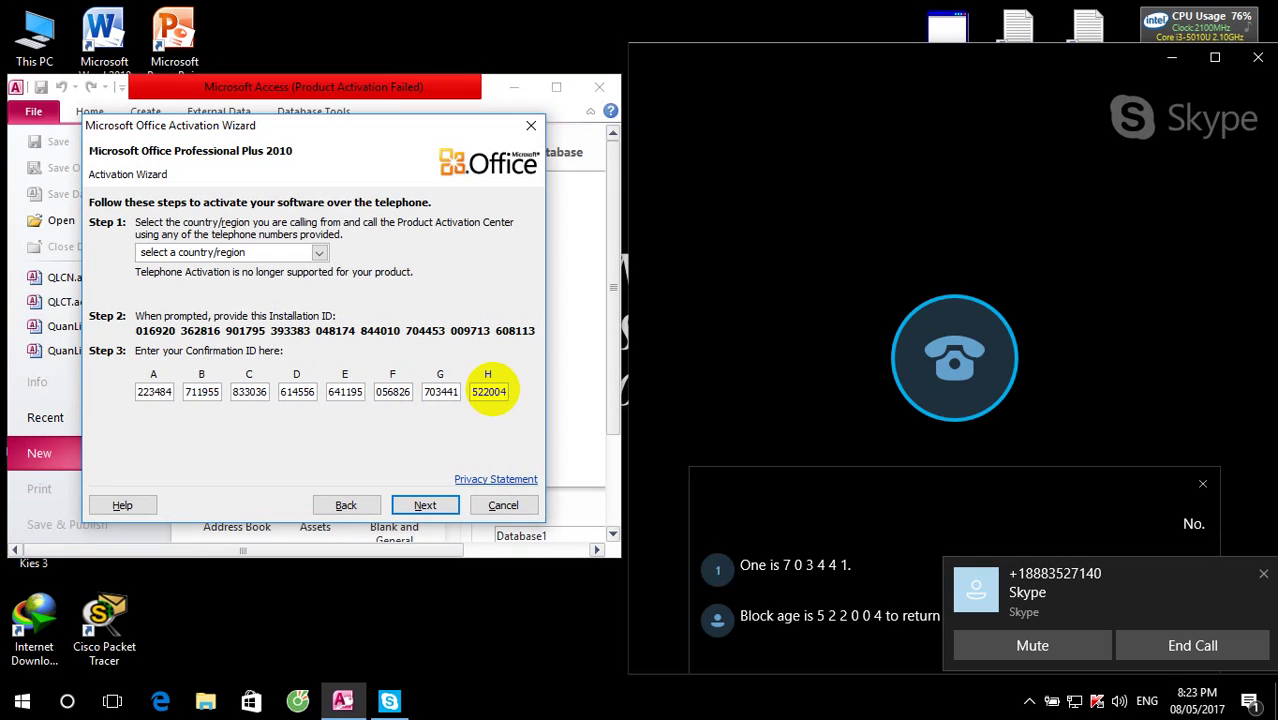
Send the * tone, then 1, from the call keypad to confirm the ID.
click(917, 531)
click(984, 632)
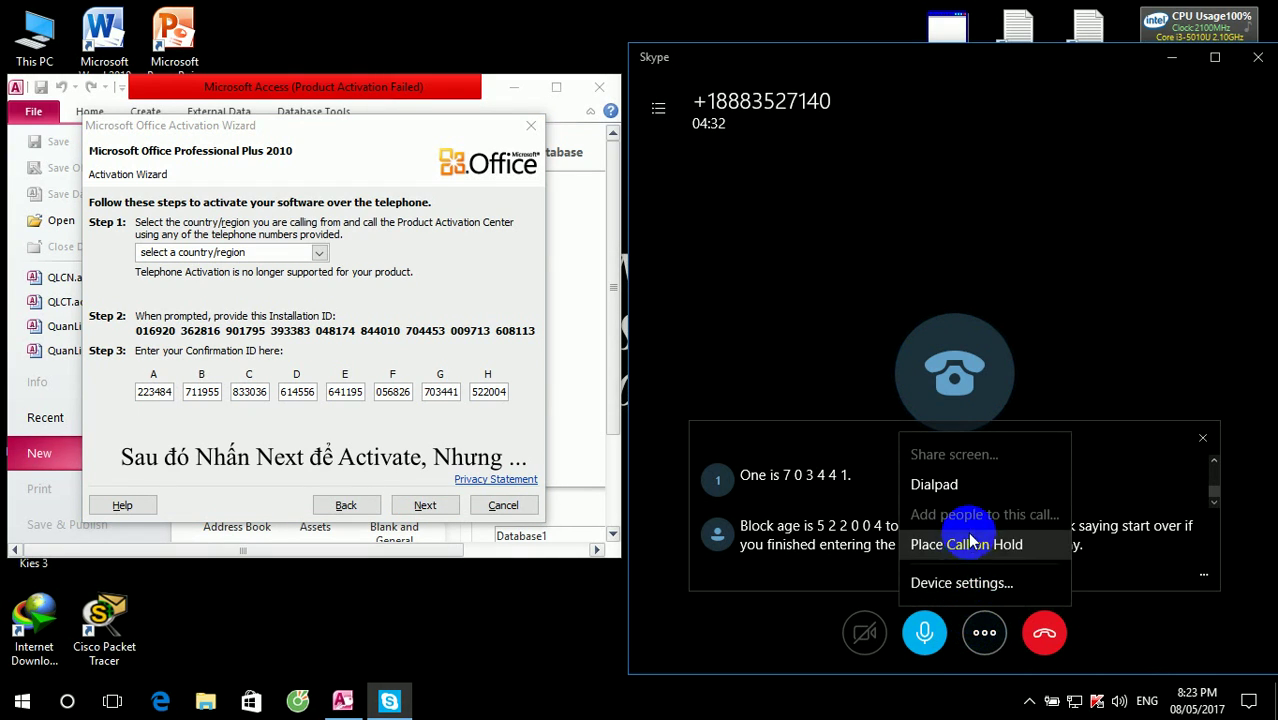
click(966, 490)
click(903, 543)
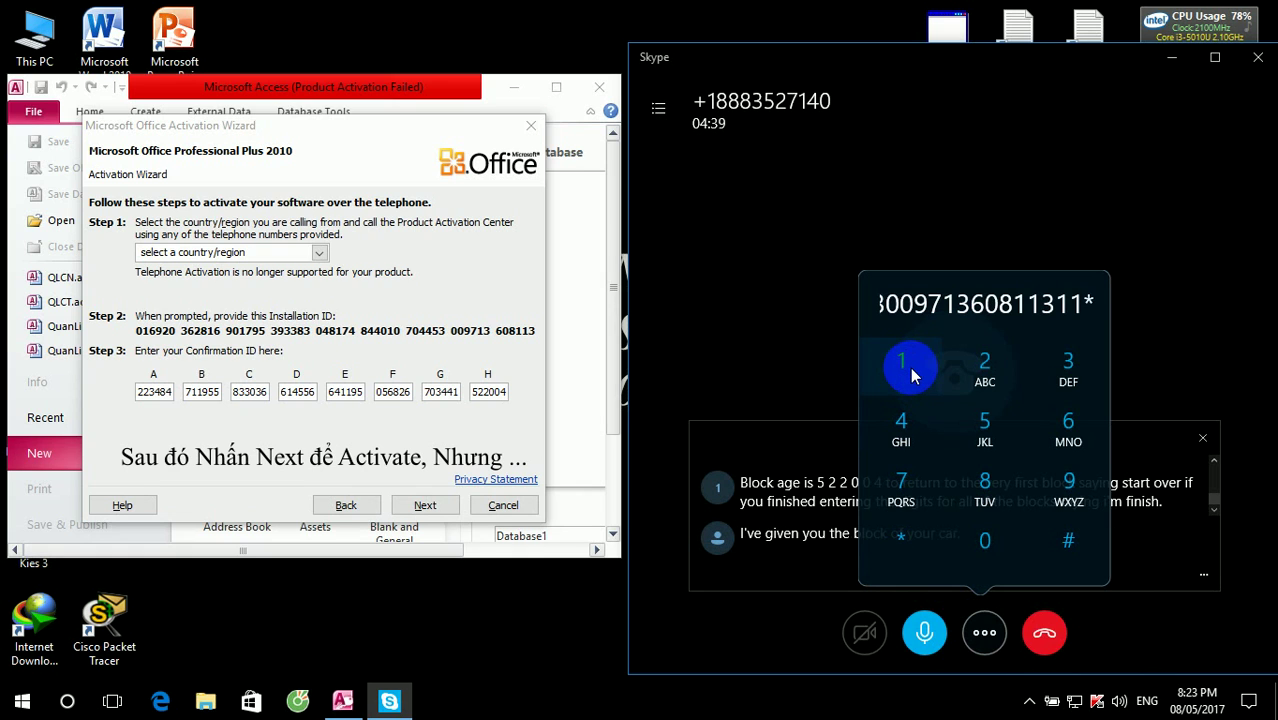
click(980, 627)
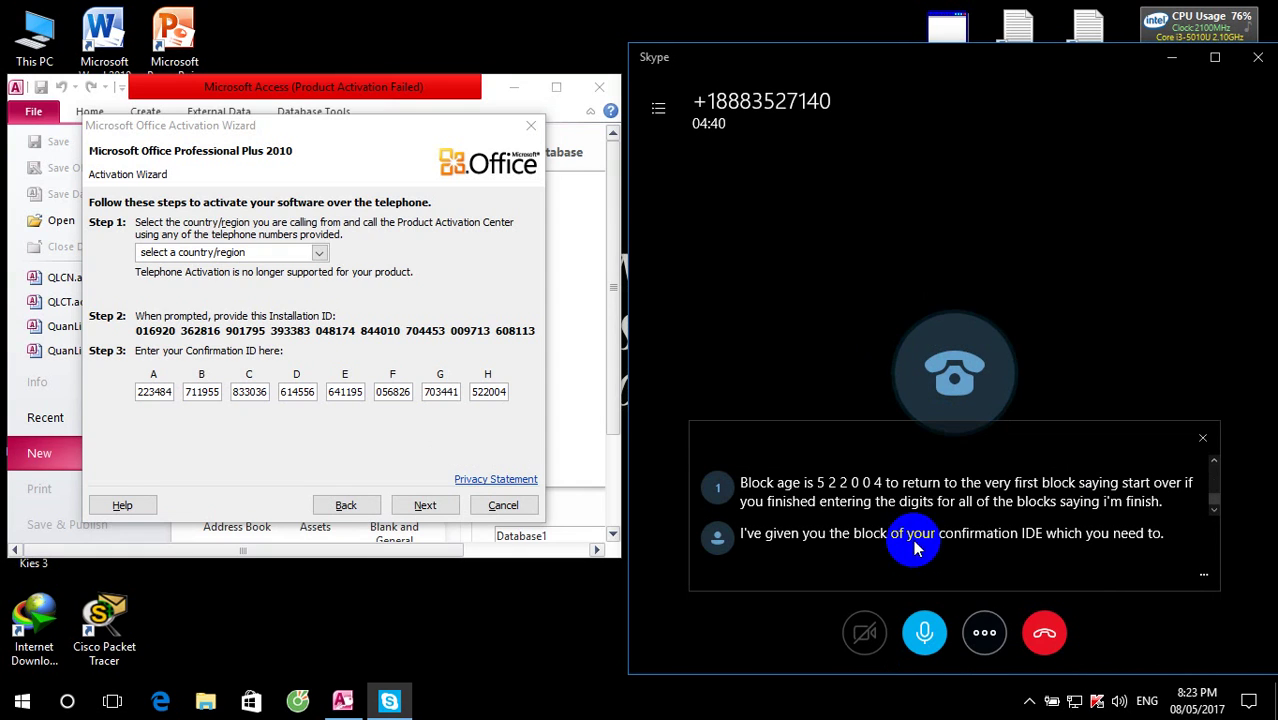
click(939, 481)
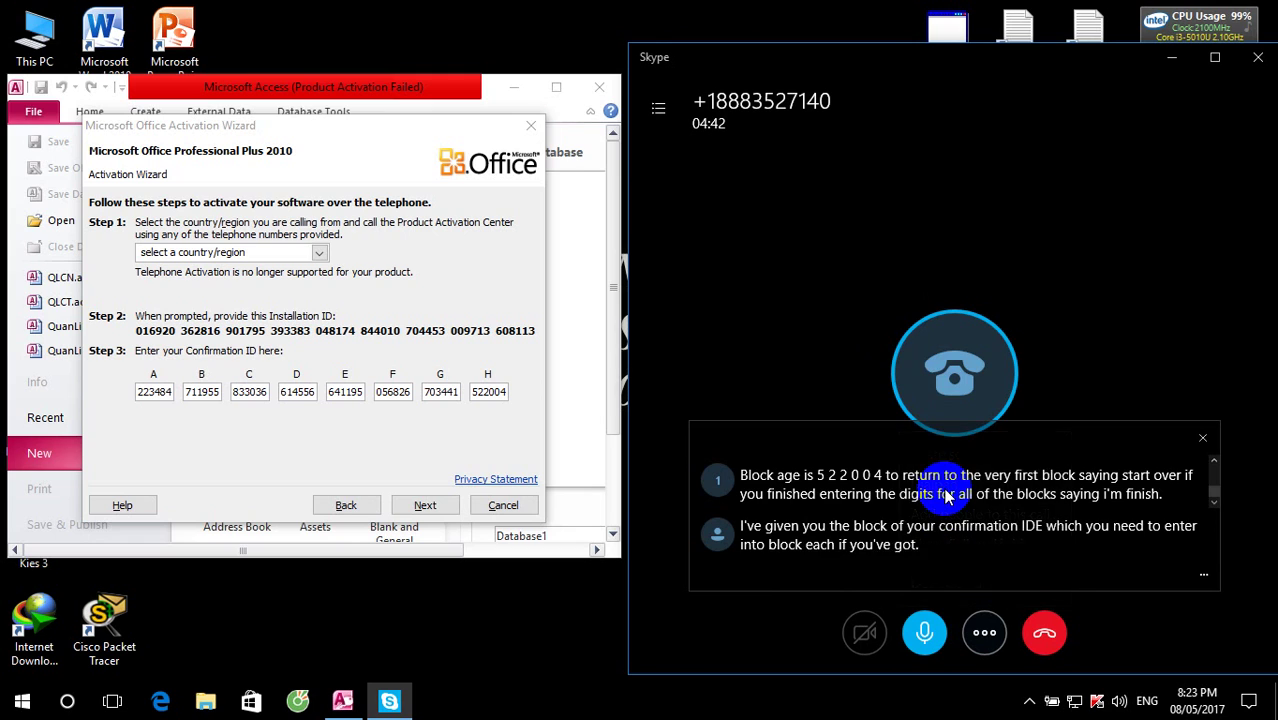
click(901, 365)
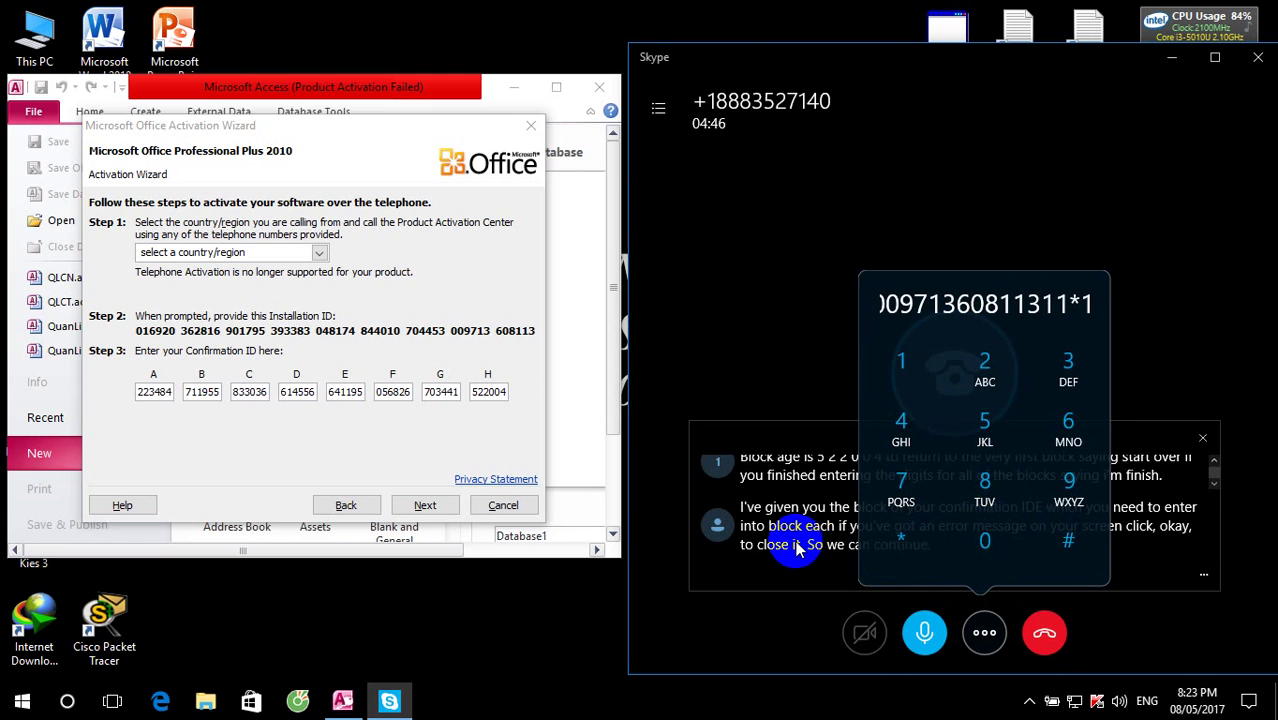
click(800, 545)
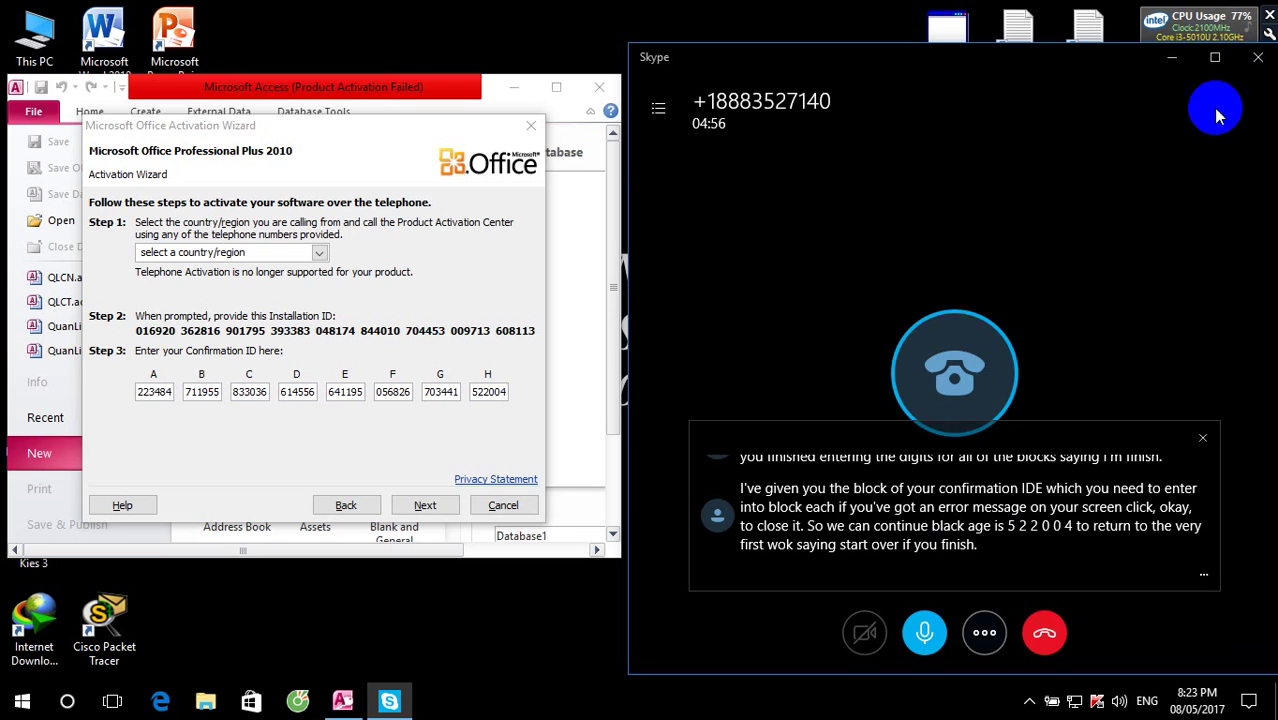
Hang up the activation call, dismiss the rating questions and close Skype.
click(1044, 636)
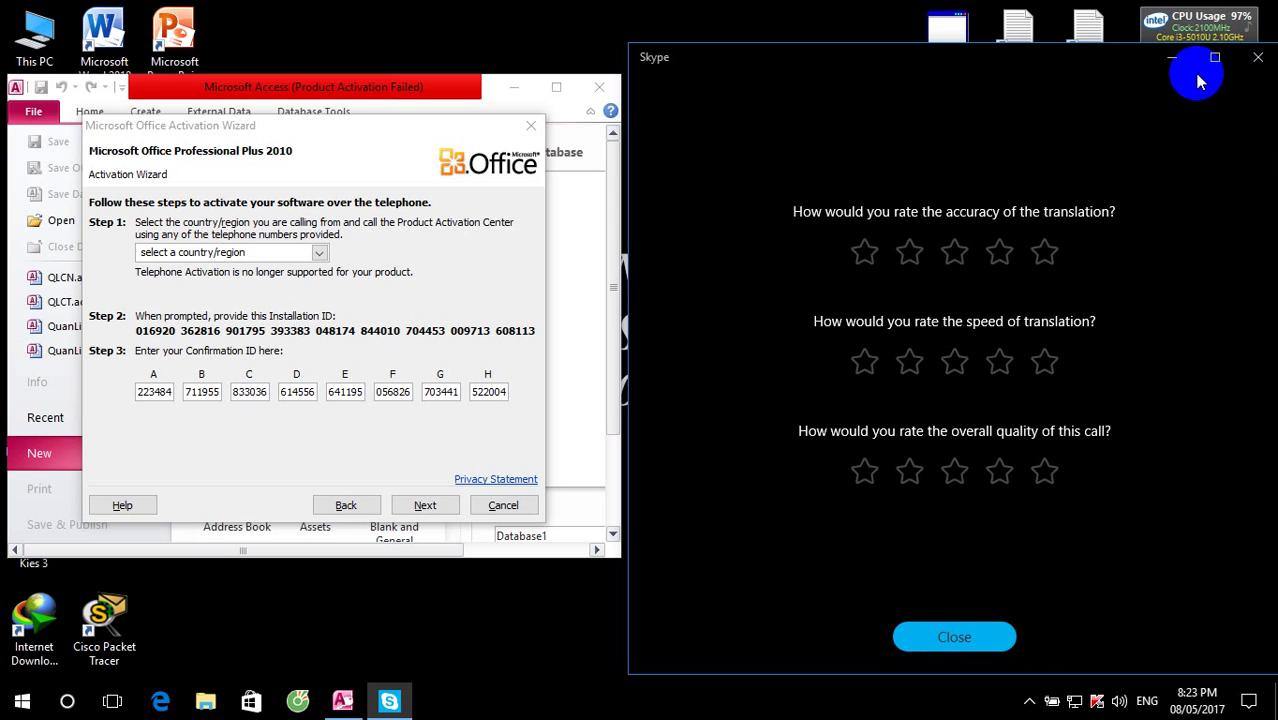
click(962, 640)
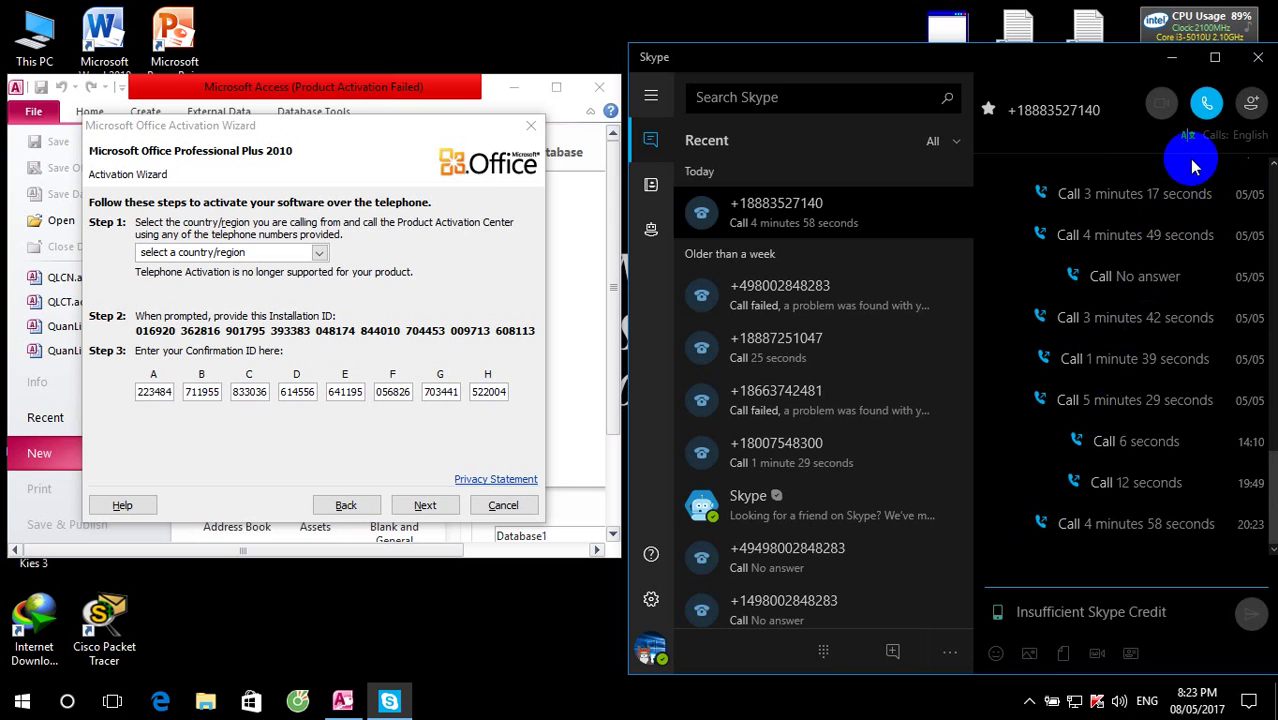
click(1259, 56)
Refresh the desktop, bring the activation wizard forward and launch the Tách IID tool.
right_click(907, 223)
click(933, 280)
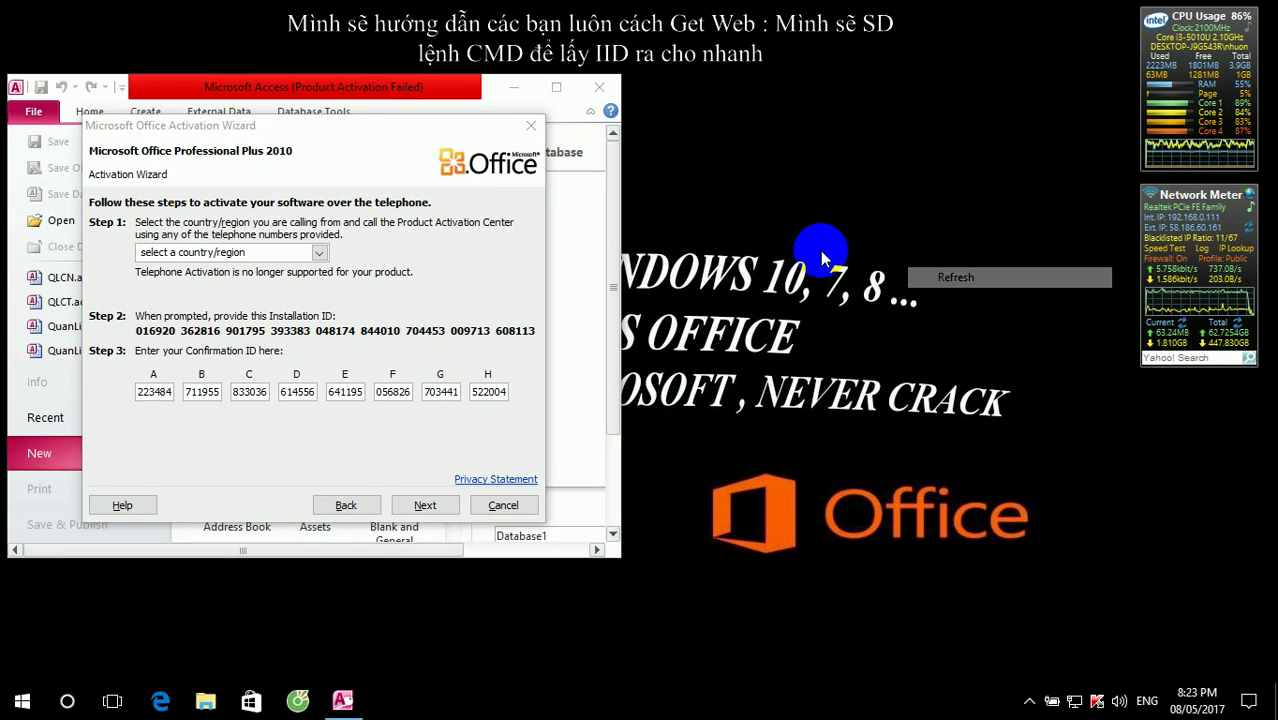
click(346, 93)
click(960, 50)
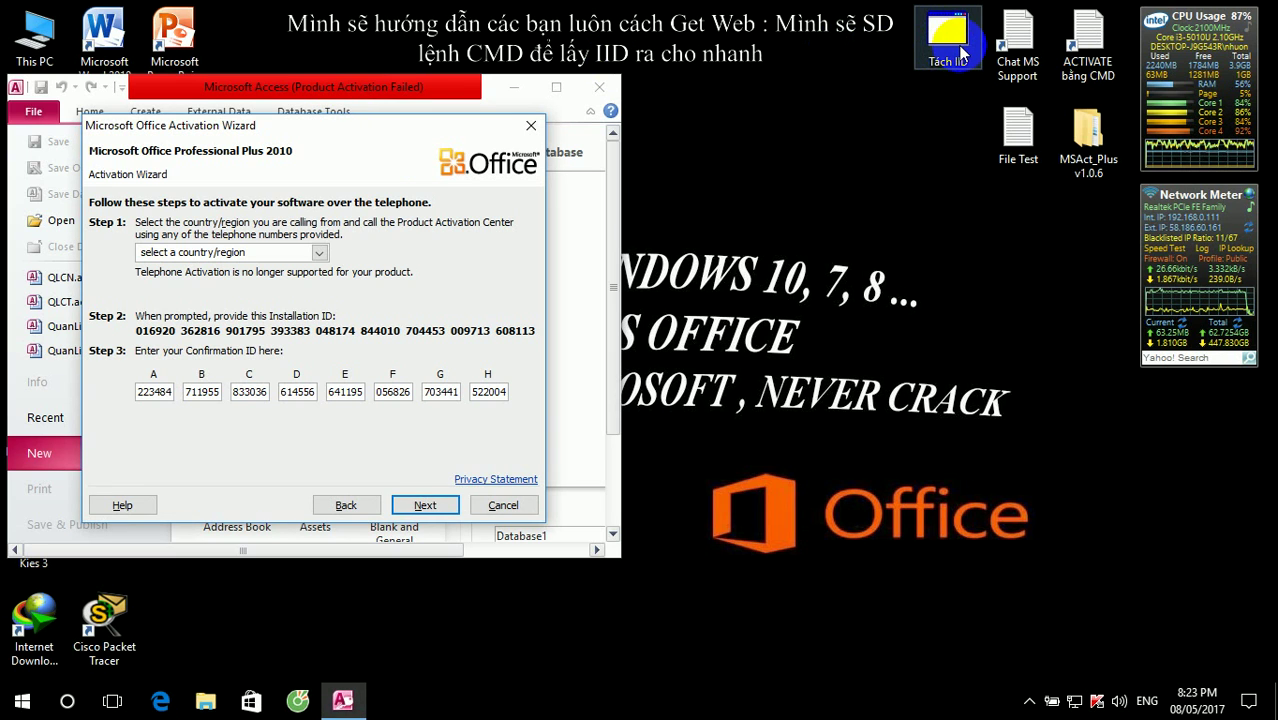
double_click(961, 52)
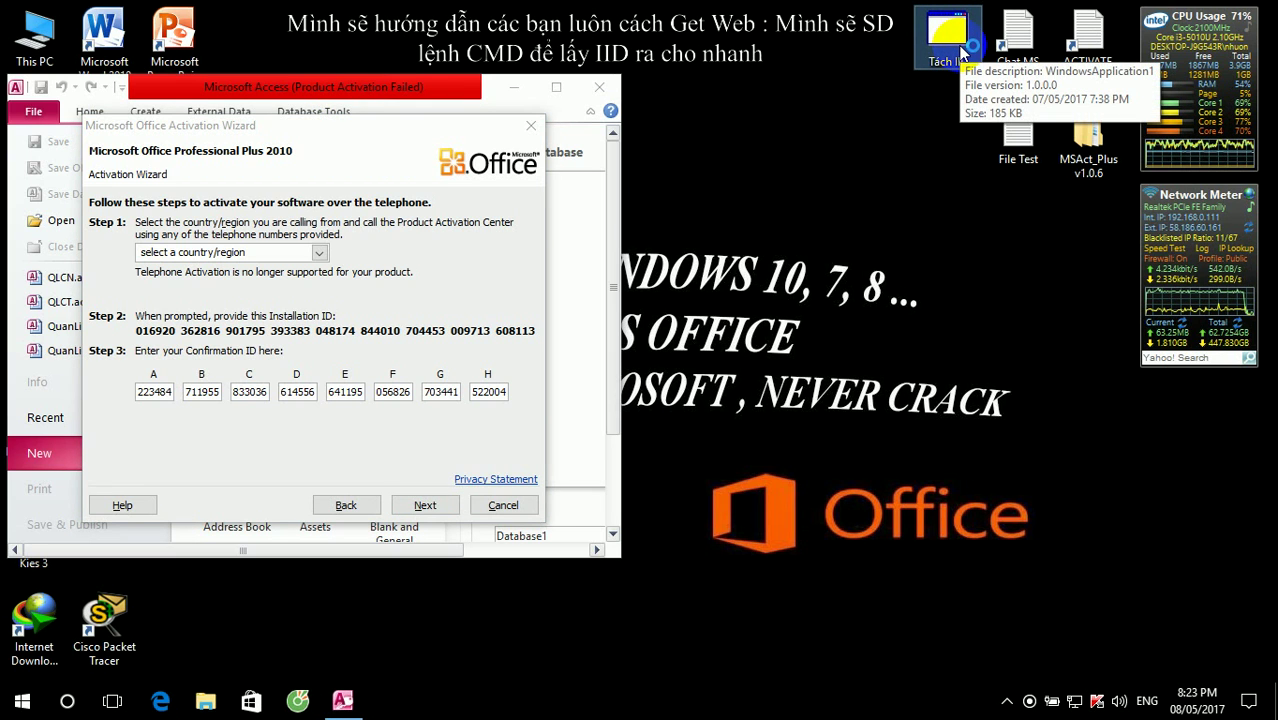
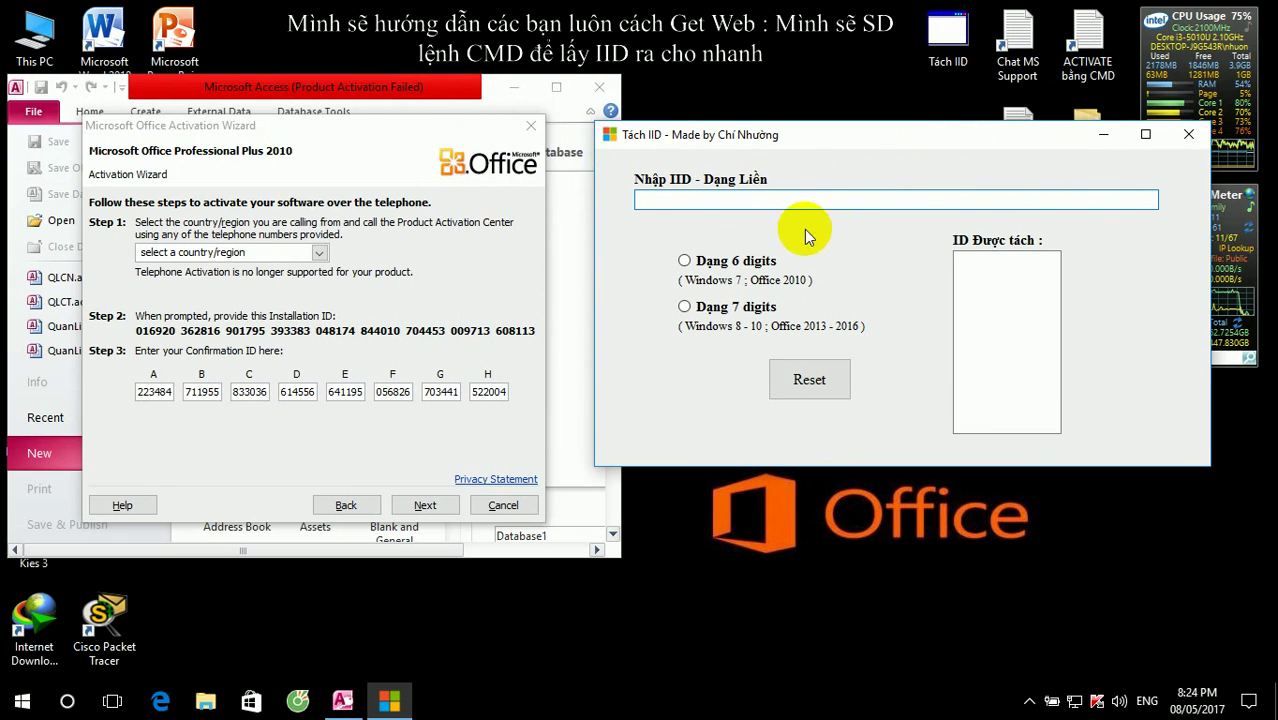
Open an administrator Command Prompt from the Win+X menu.
click(40, 704)
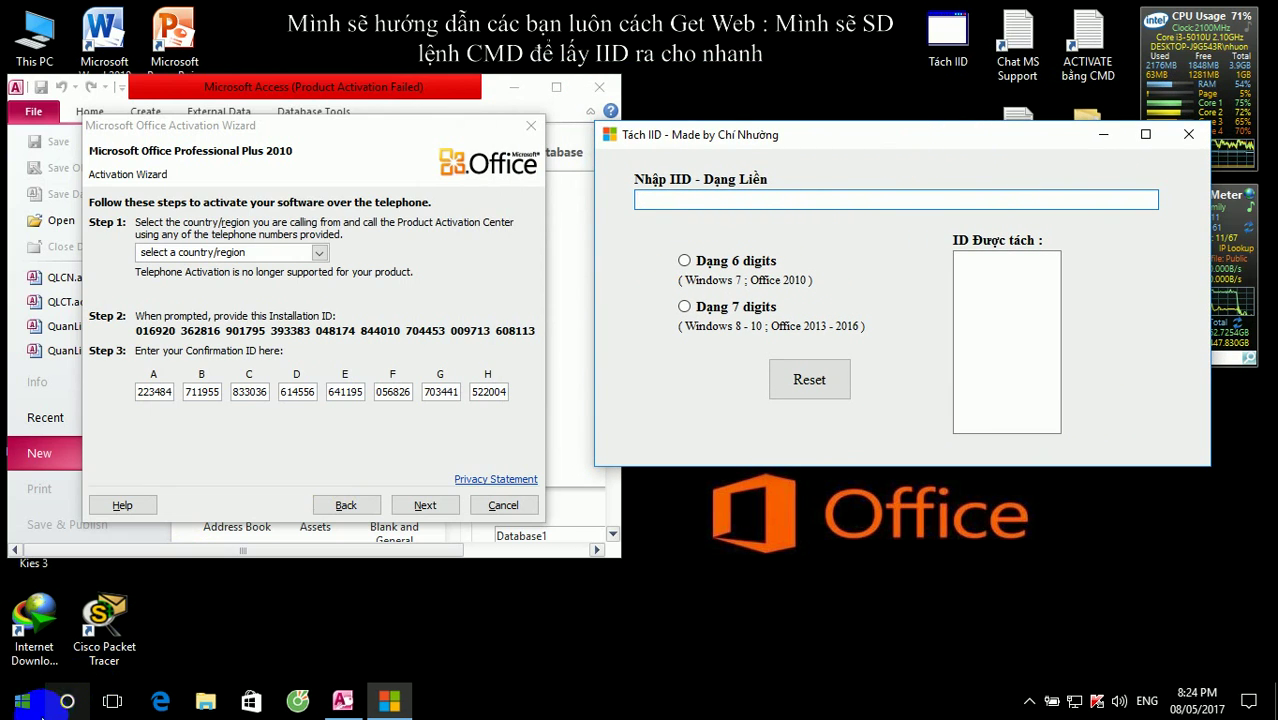
right_click(40, 704)
click(110, 466)
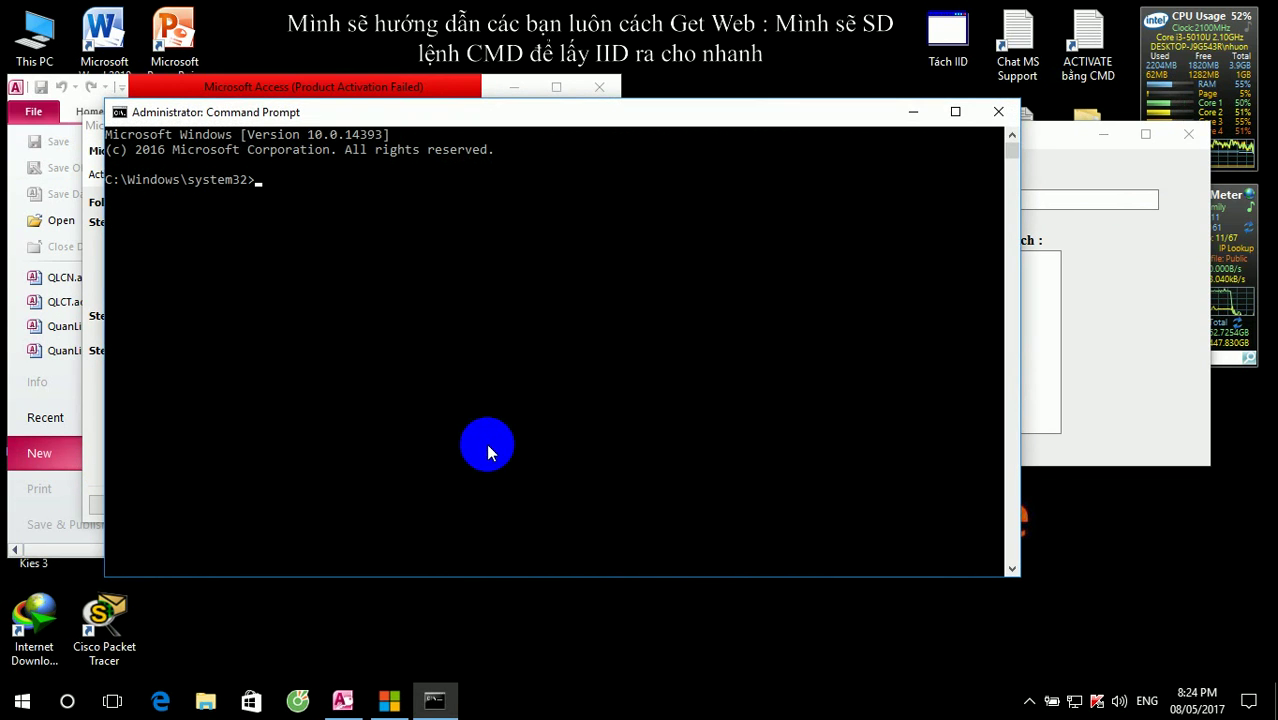
In the ACTIVATE bằng CMD notes, paste the two slmgr installation-ID lines under the if exist lines.
double_click(1087, 45)
click(200, 288)
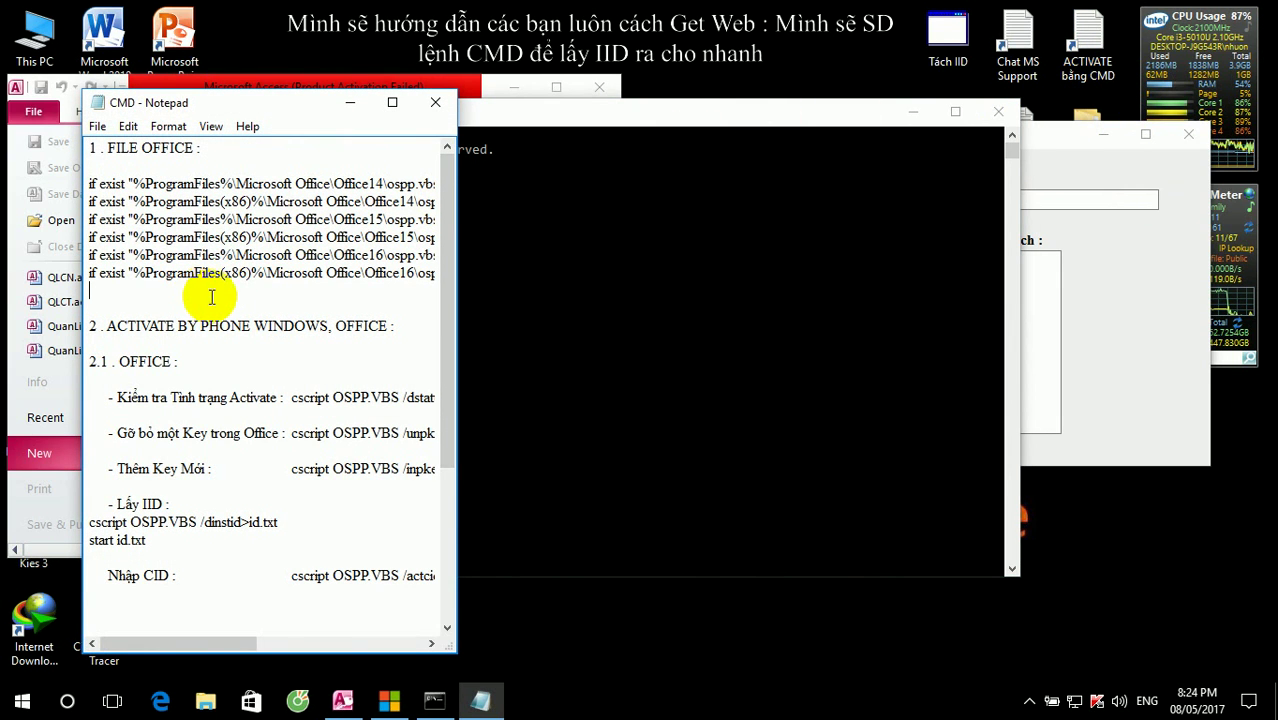
drag(455, 435, 676, 391)
scroll(391, 505, down, 4)
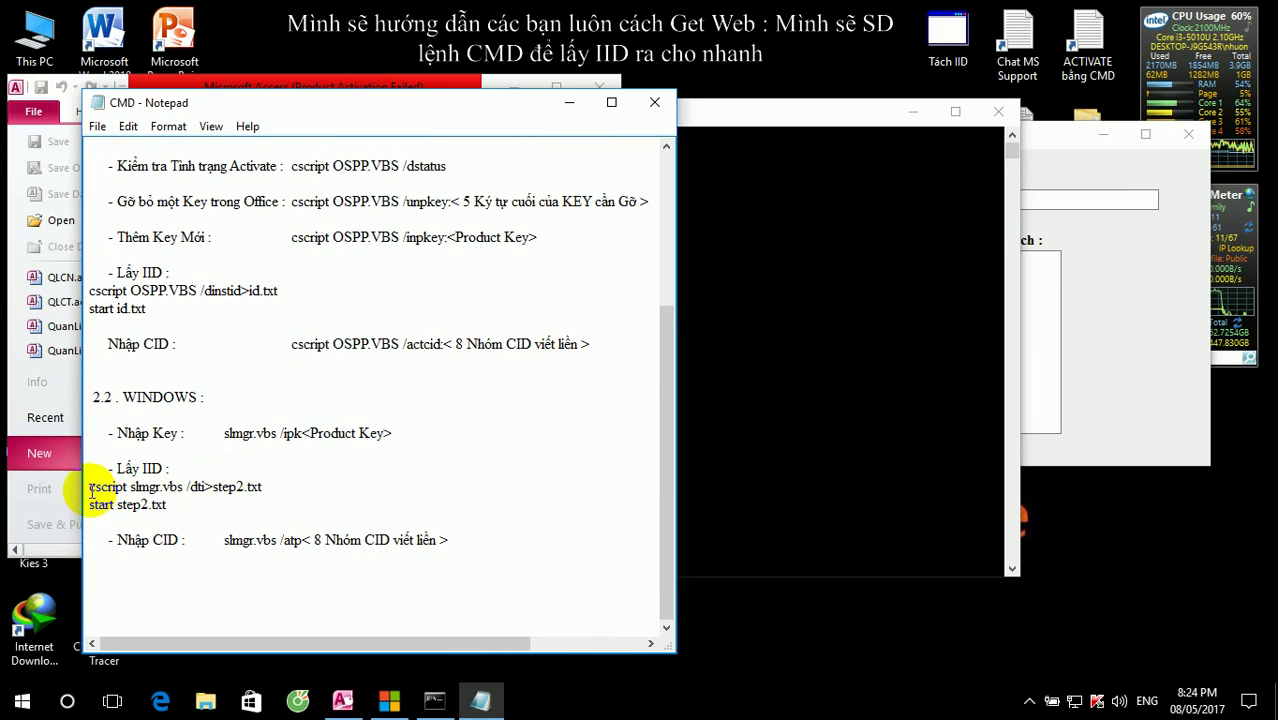
drag(88, 487, 186, 515)
key(ctrl+c)
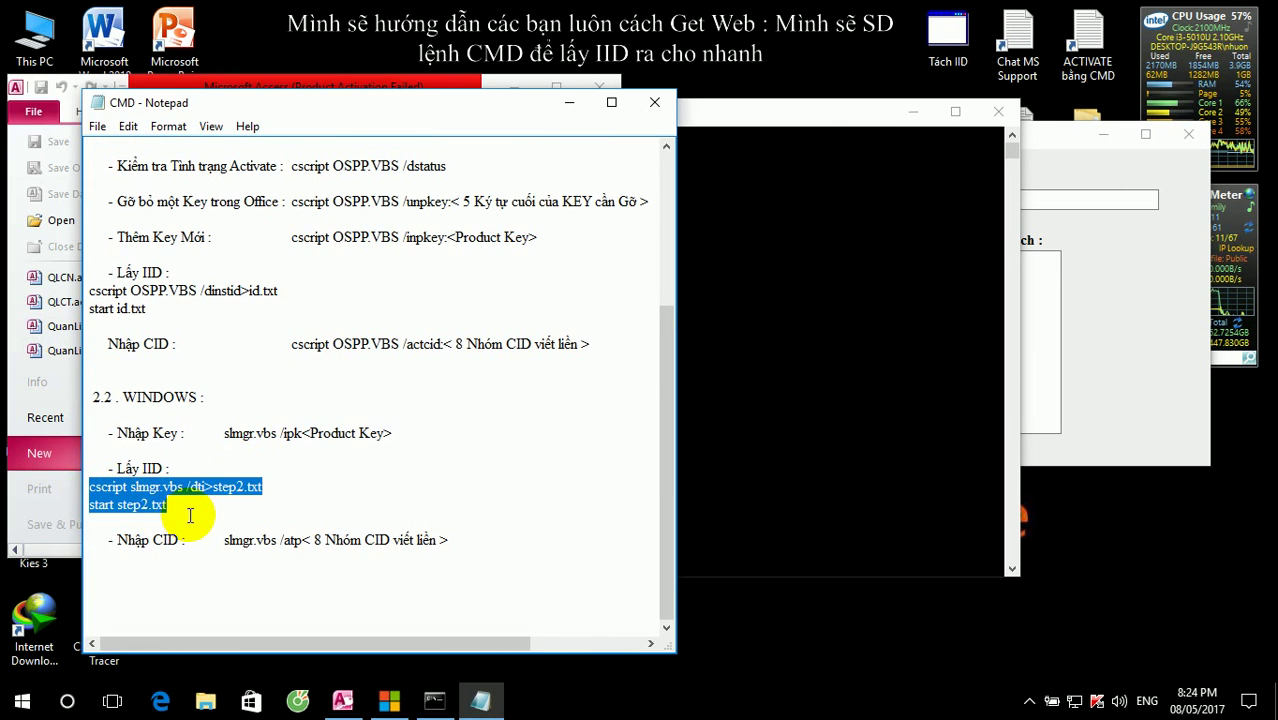
scroll(401, 220, up, 4)
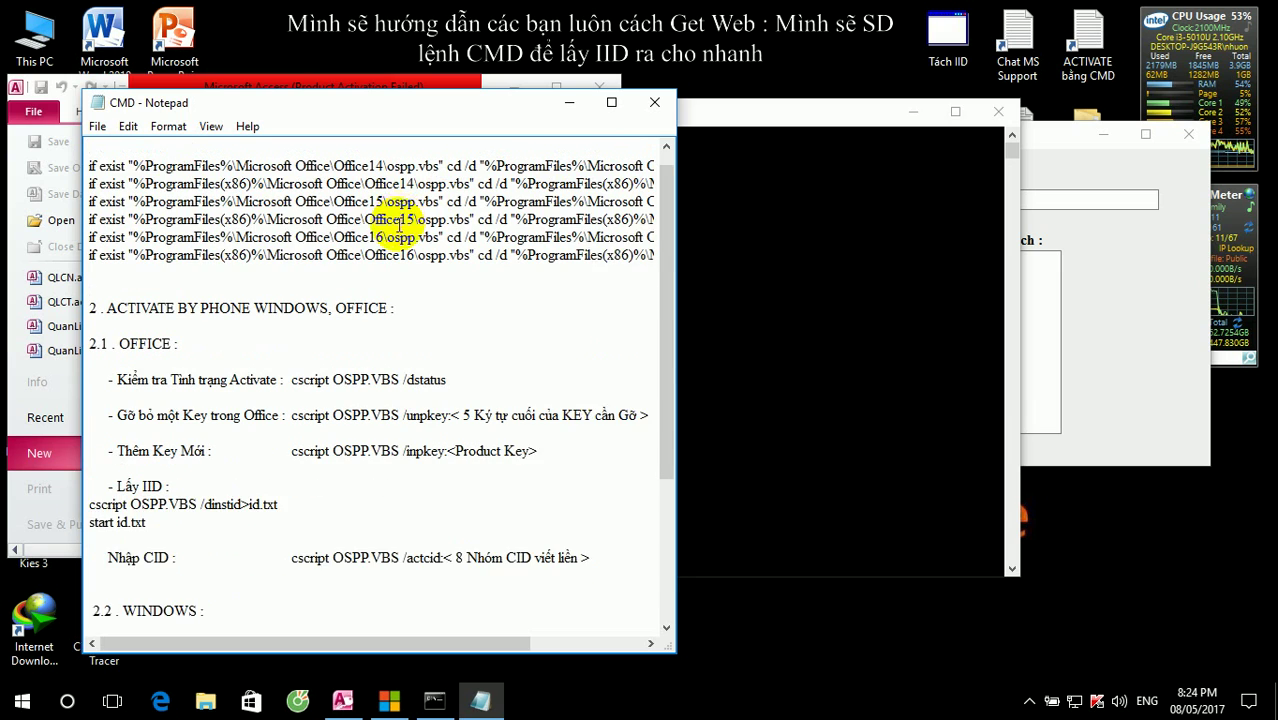
scroll(401, 220, up, 1)
click(276, 290)
key(ctrl+v)
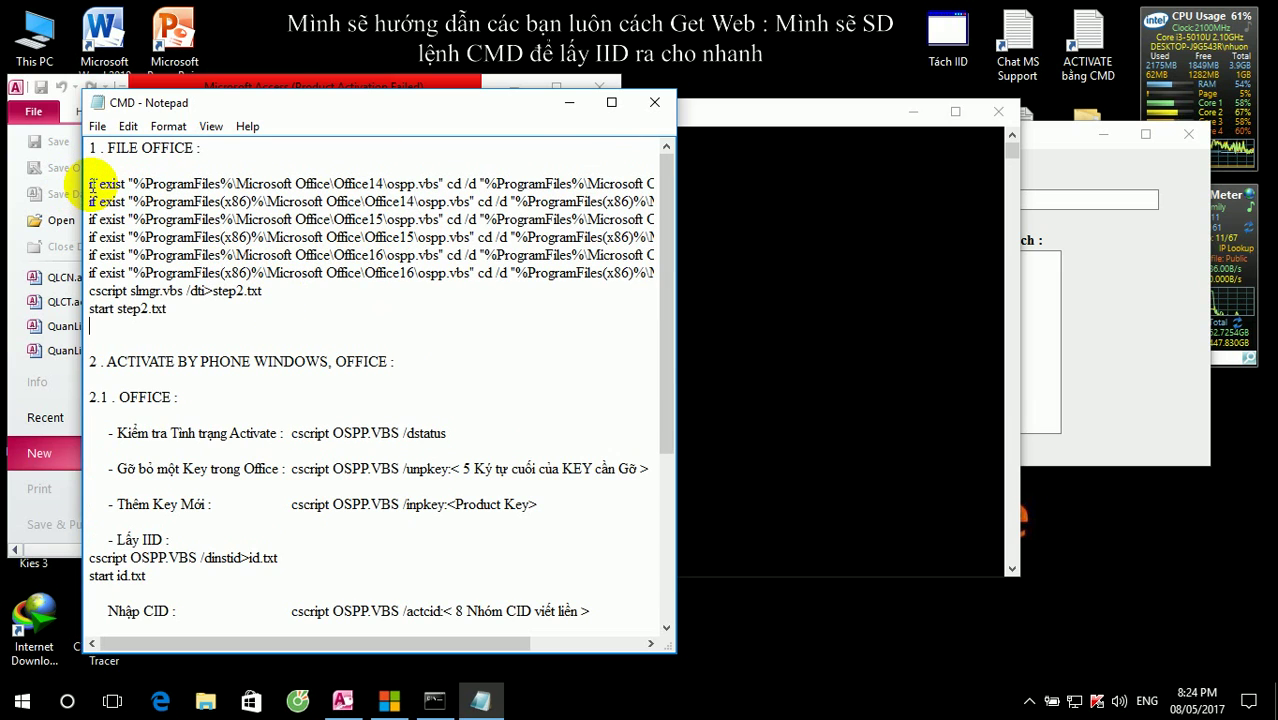
Copy all eight command lines and run them in the Command Prompt.
drag(91, 183, 216, 311)
key(ctrl+c)
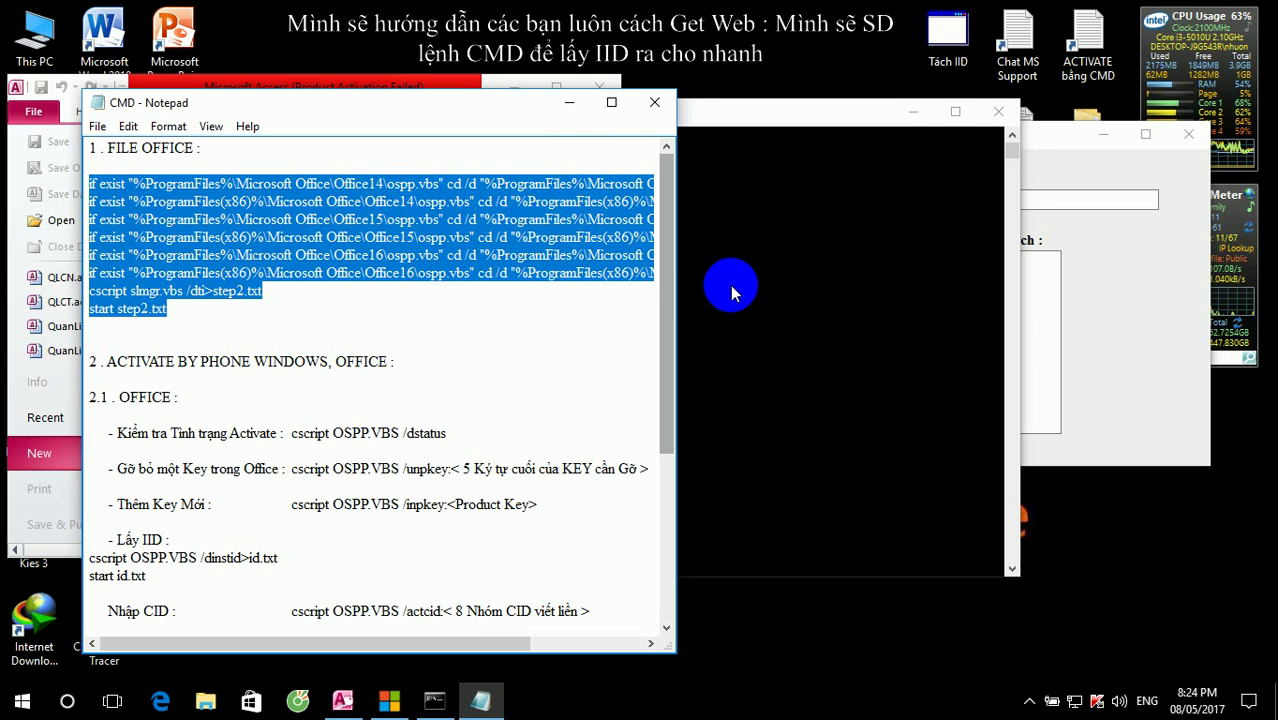
click(727, 288)
right_click(575, 231)
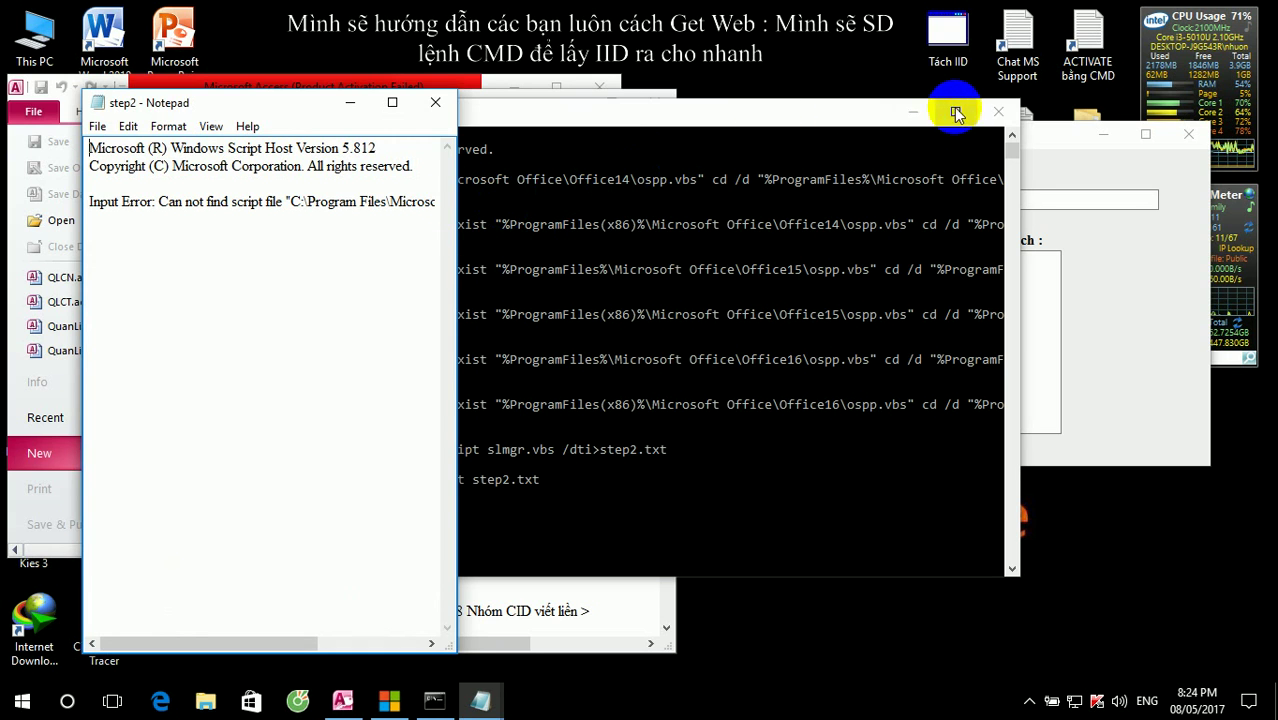
Close the Command Prompt and the command notes without saving.
click(998, 111)
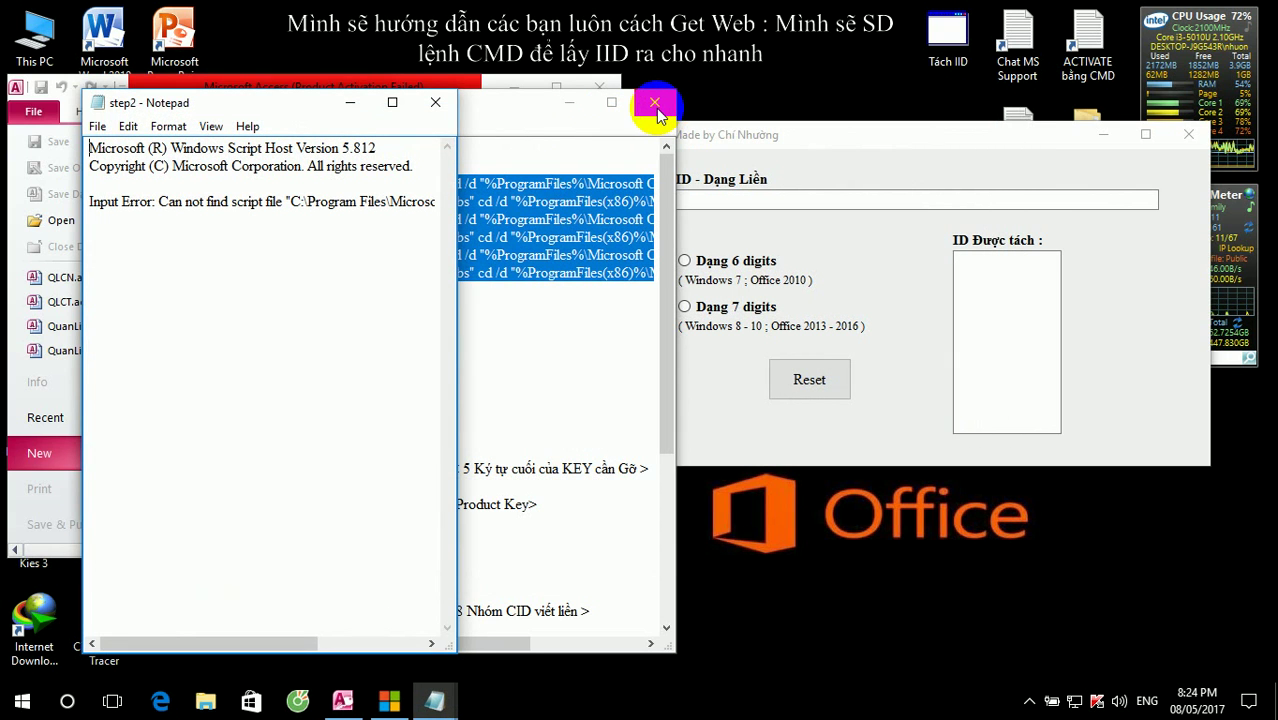
click(655, 104)
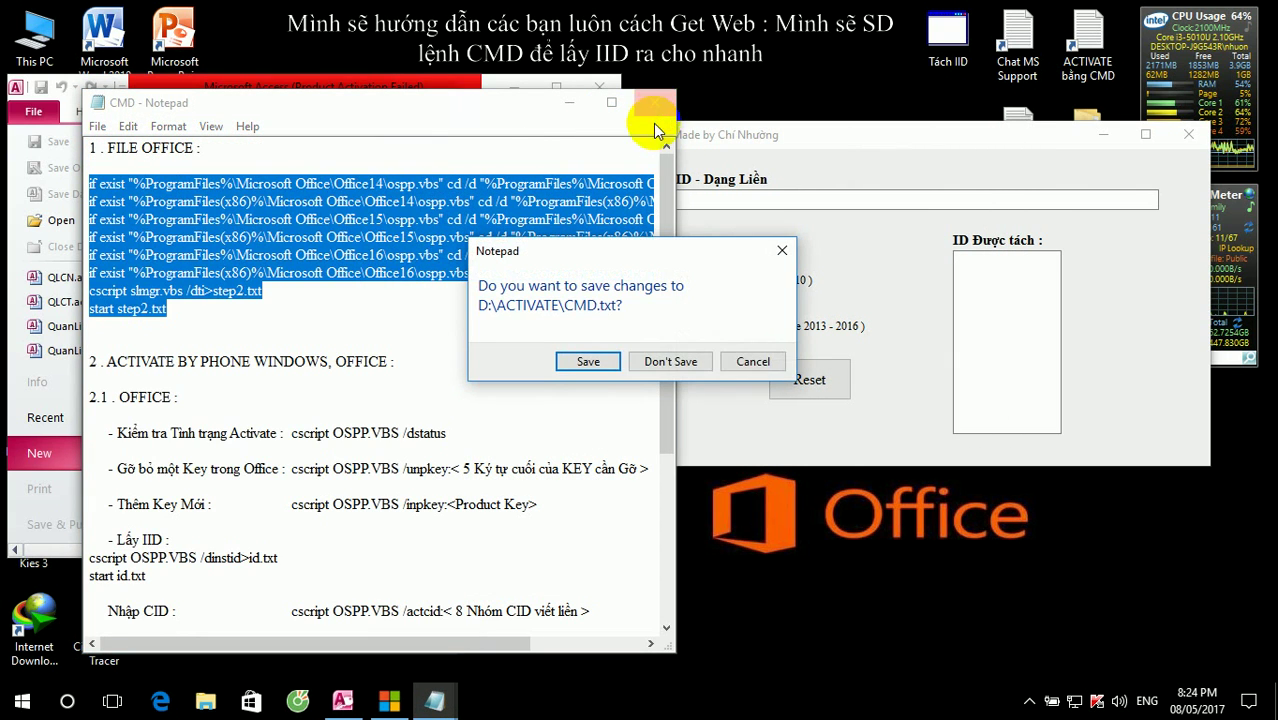
click(673, 362)
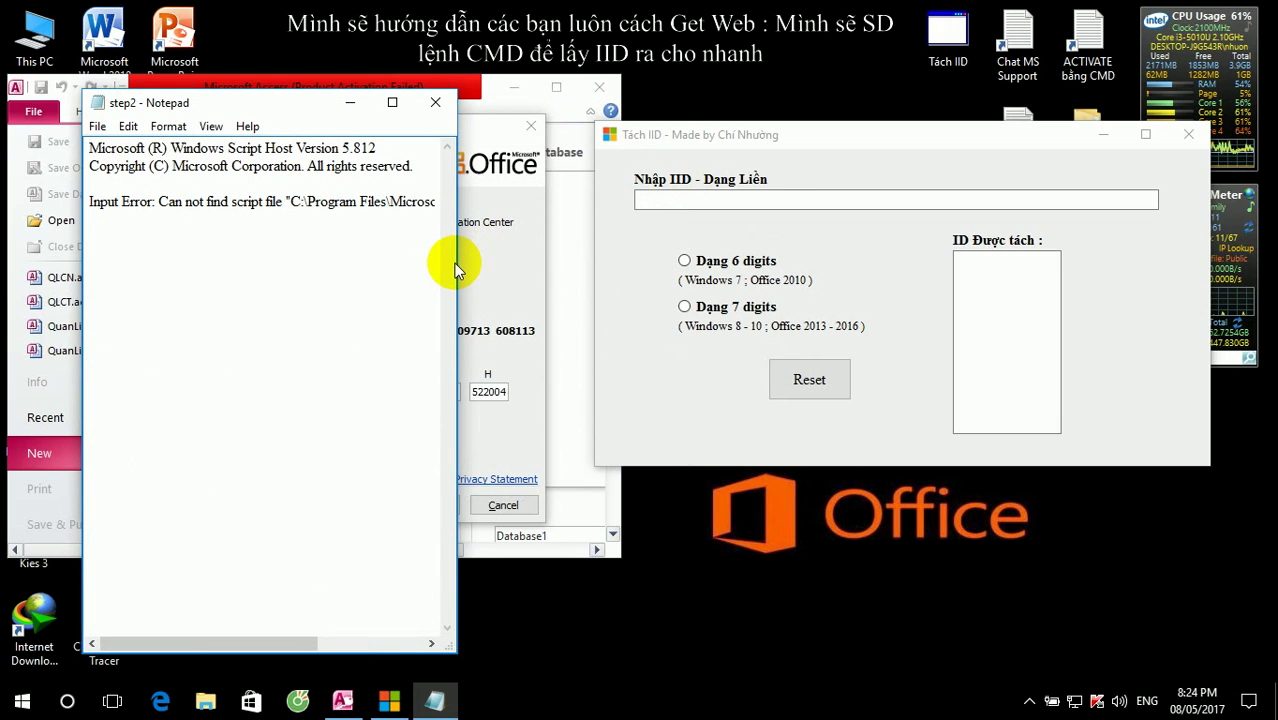
Widen step2.txt to read the full script-not-found error, then close it.
drag(279, 106, 786, 121)
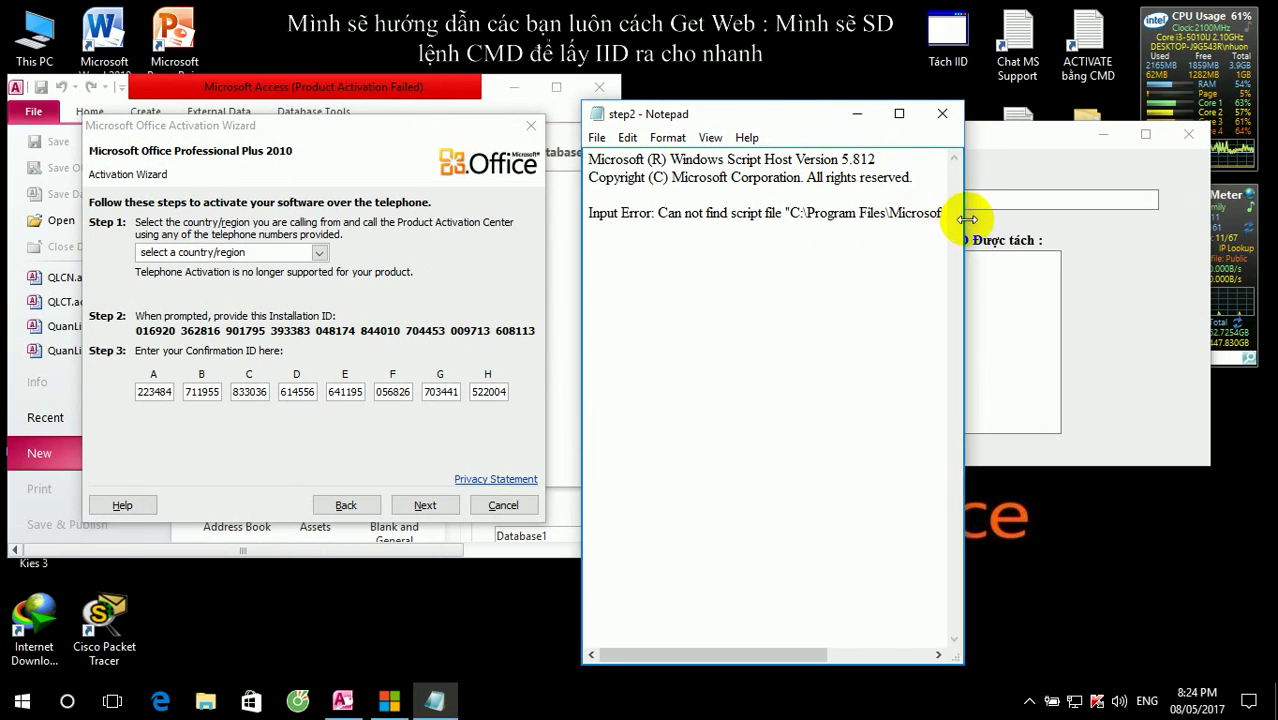
drag(962, 213, 1276, 215)
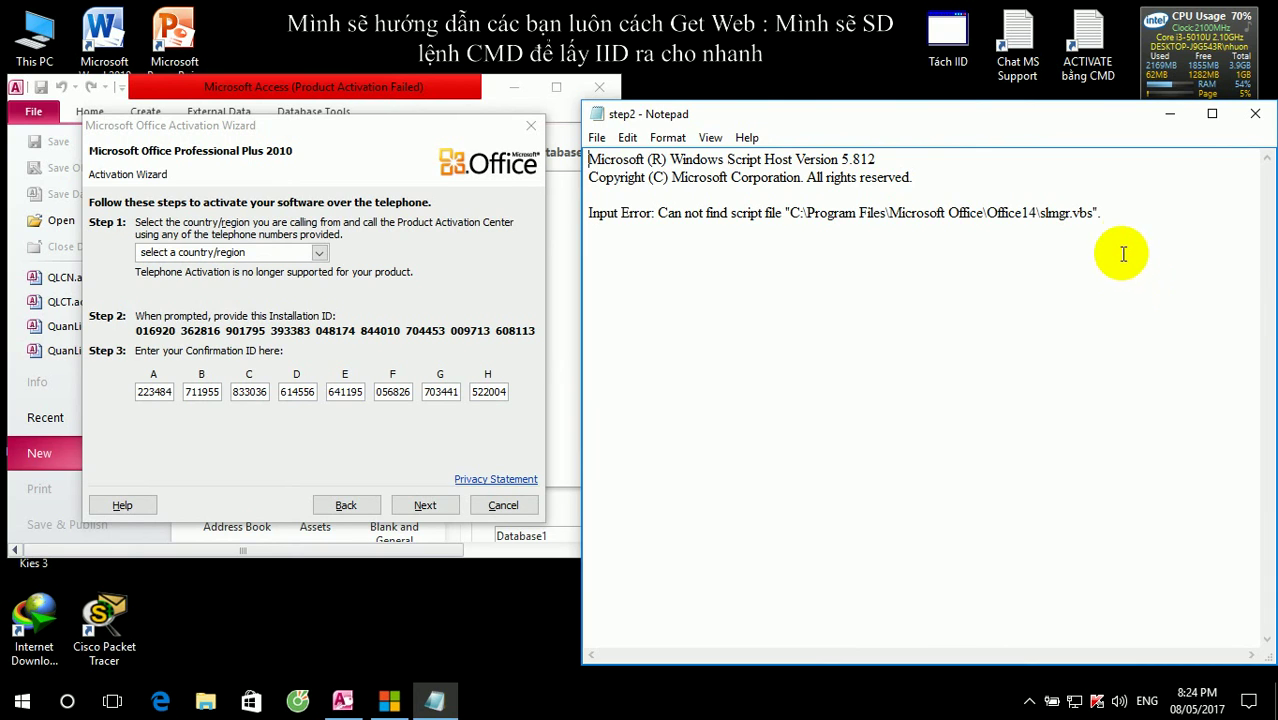
click(1268, 118)
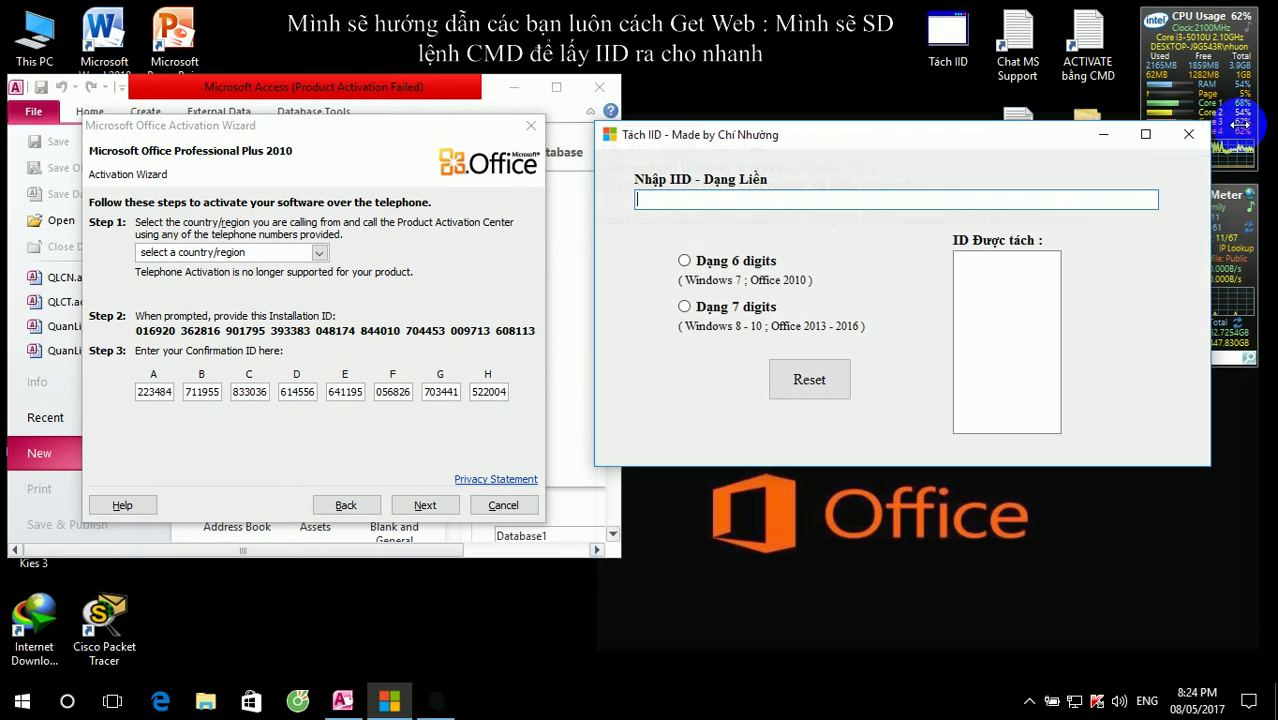
right_click(30, 705)
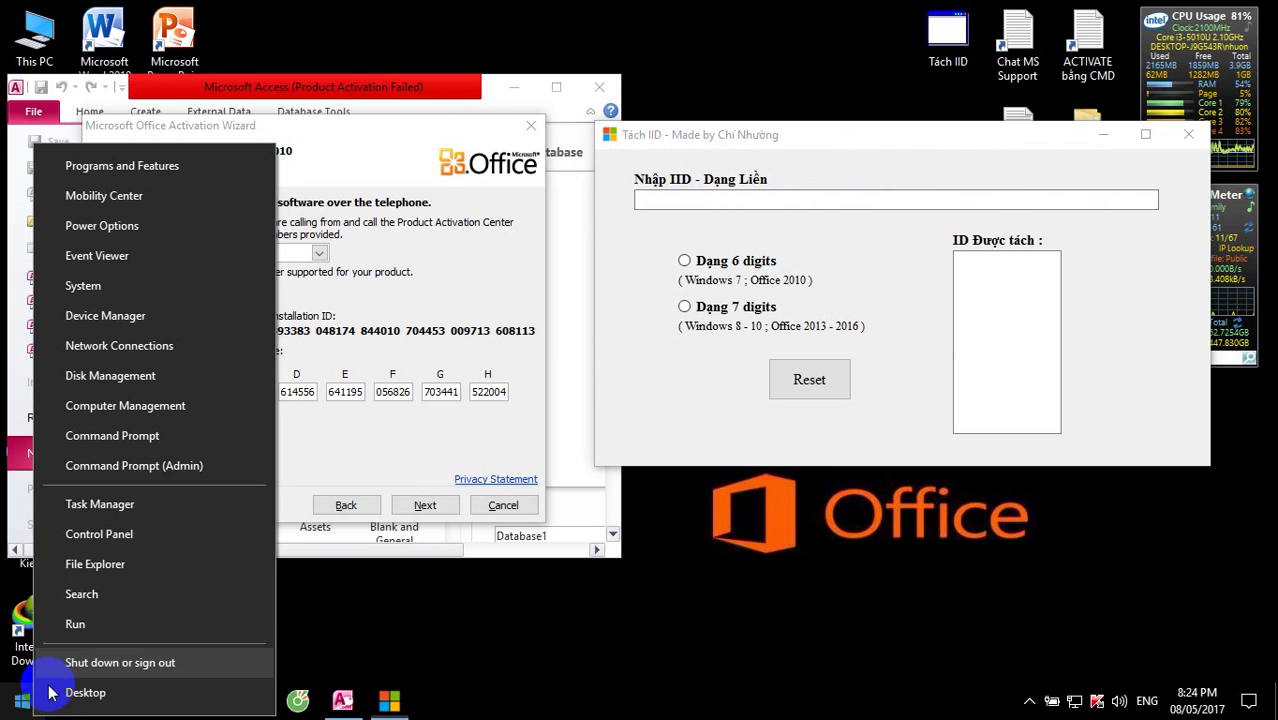
Open an admin Command Prompt and paste the slmgr lines after the two Office14 commands in the notes.
click(125, 466)
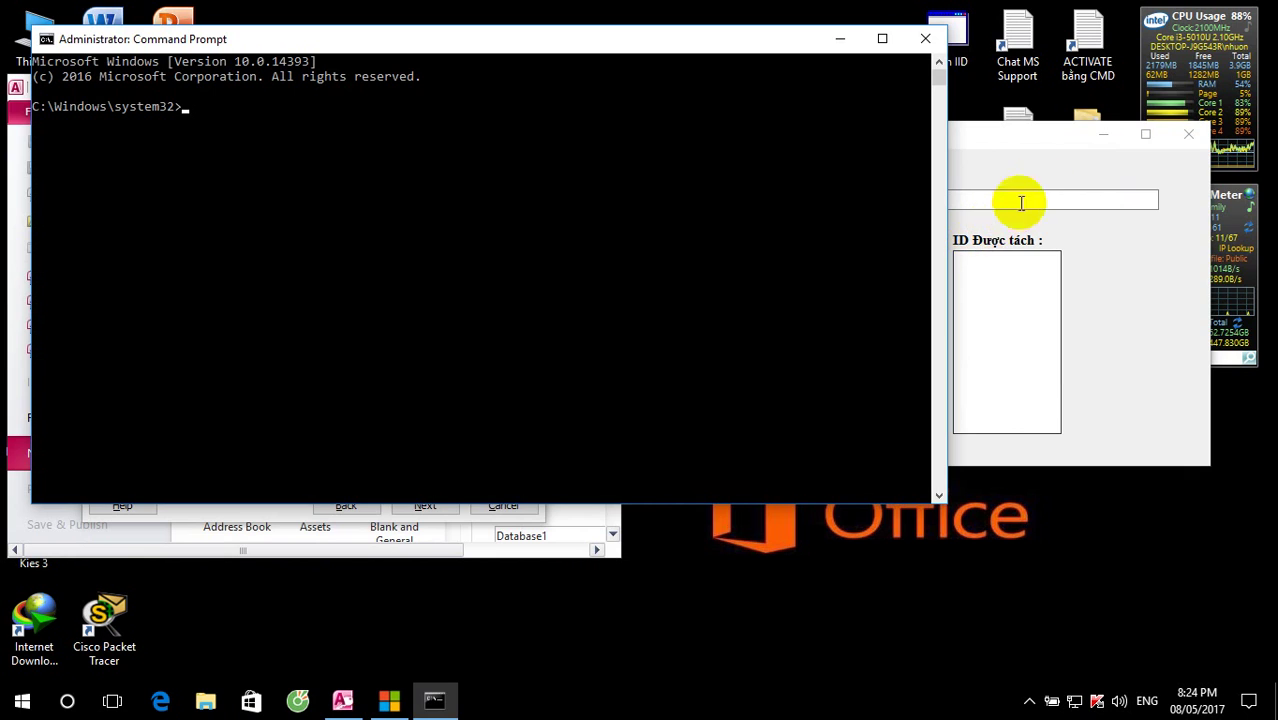
double_click(1081, 98)
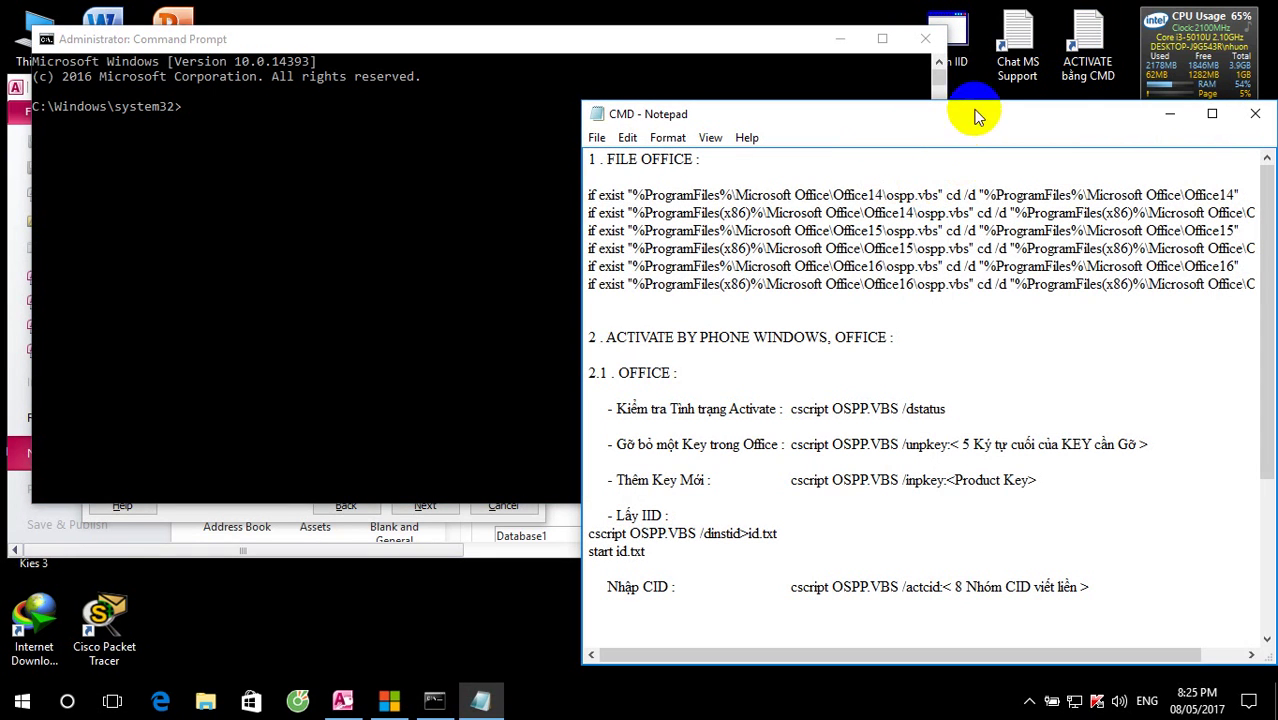
drag(576, 283, 285, 281)
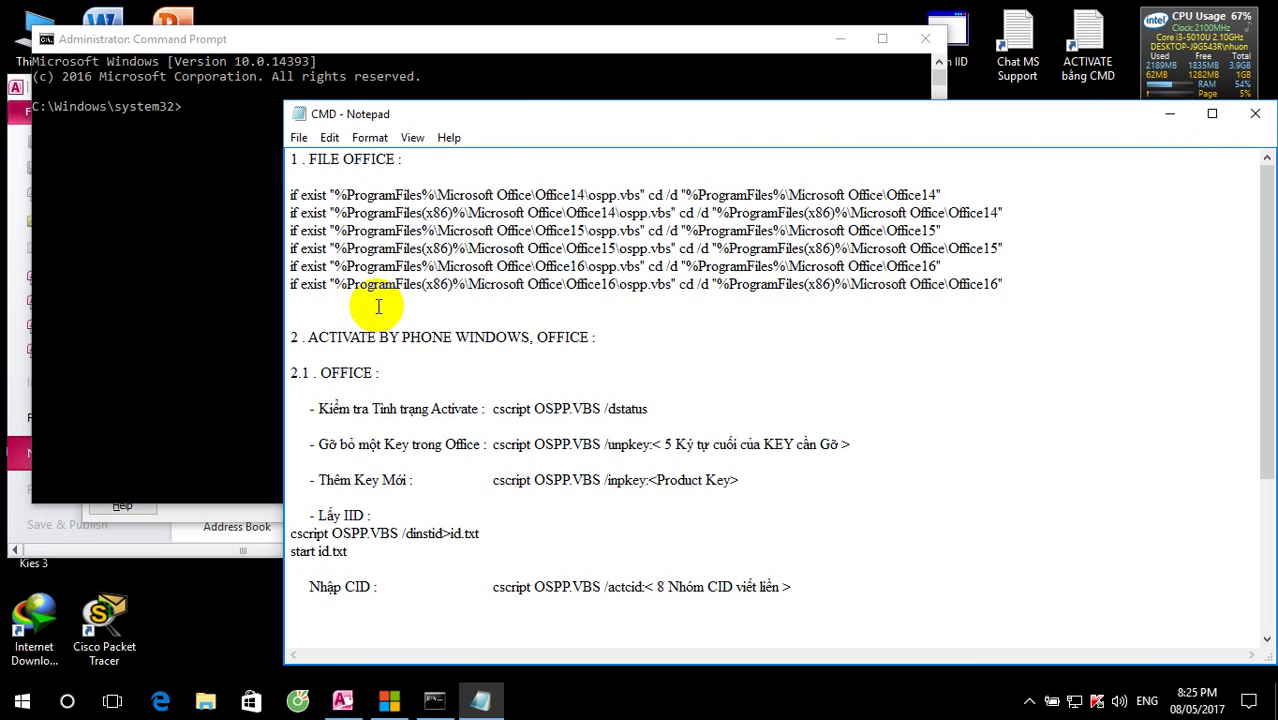
key(ctrl+v)
key(ctrl+z)
scroll(545, 400, down, 2)
scroll(655, 460, down, 2)
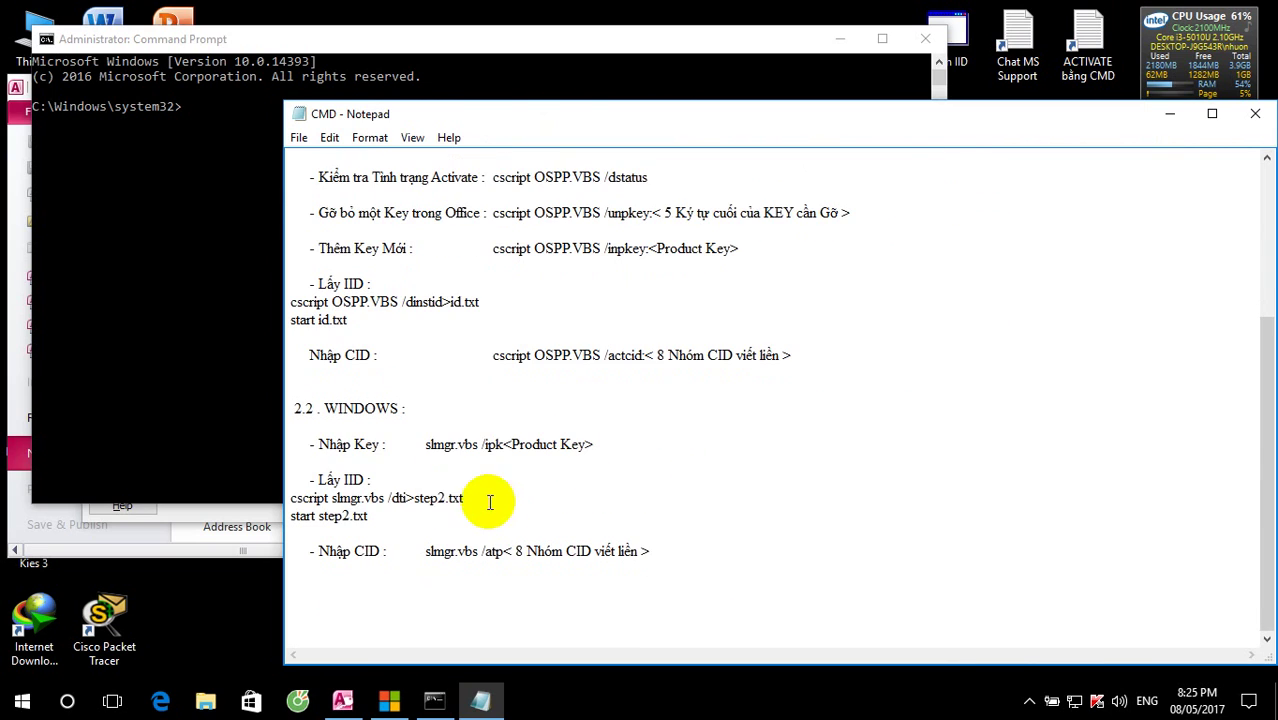
drag(290, 497, 372, 520)
key(ctrl+c)
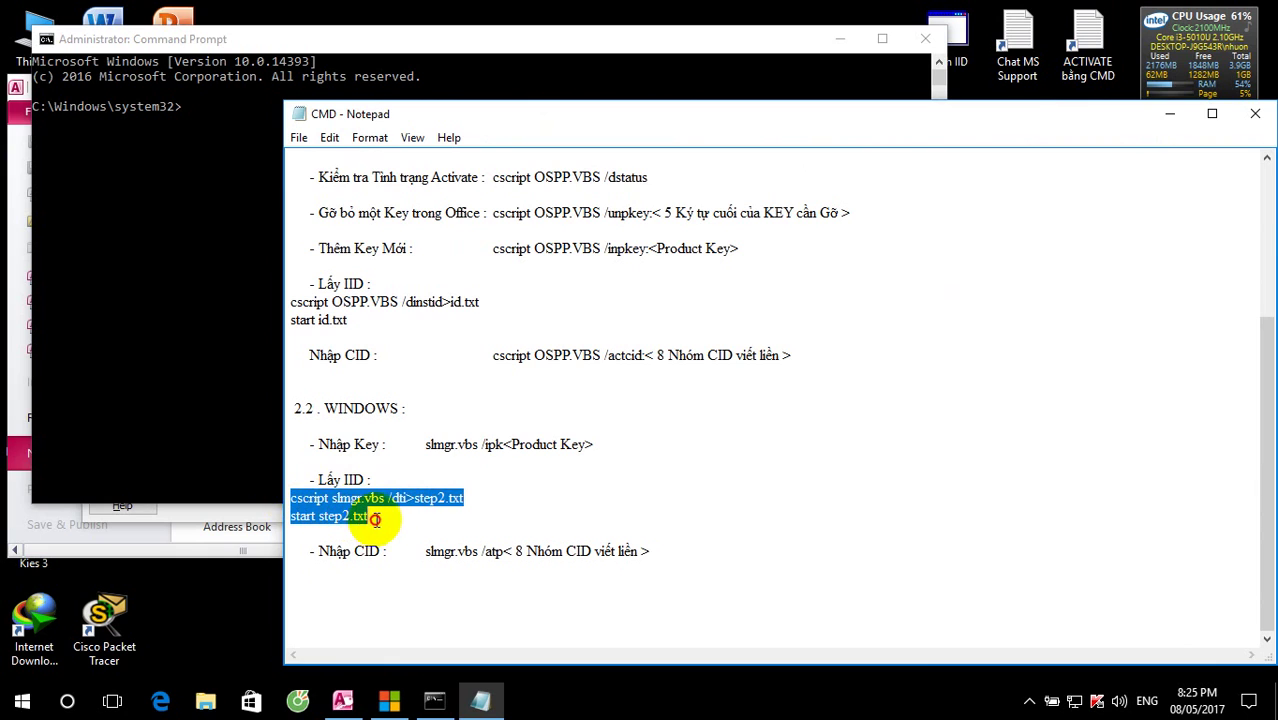
scroll(370, 516, up, 5)
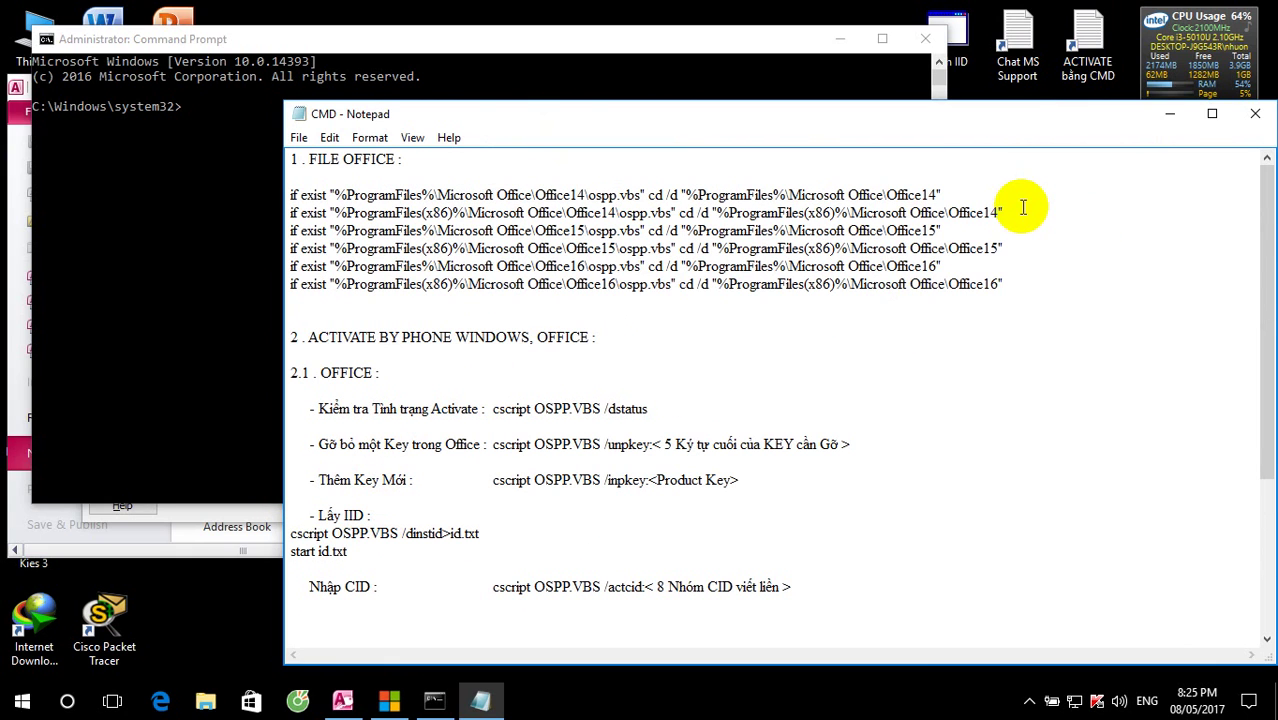
key(Return)
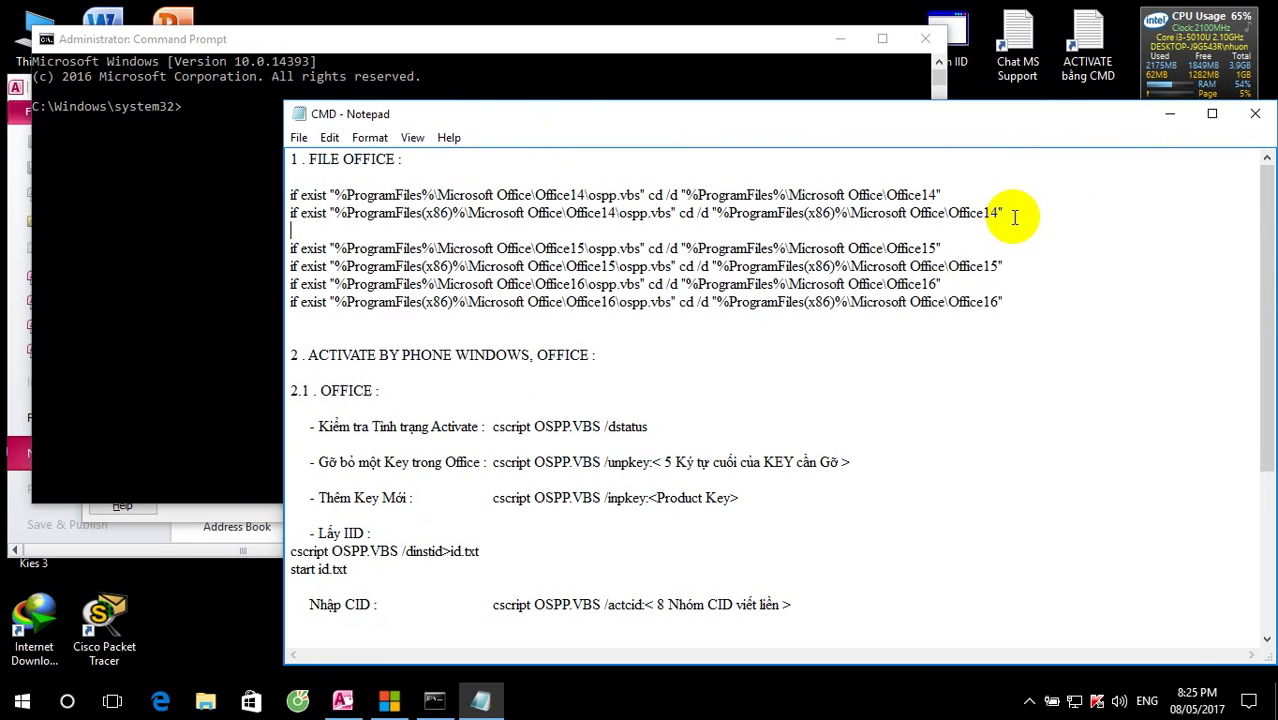
key(ctrl+v)
Copy the two Office14 commands plus the slmgr lines and run them in the Command Prompt.
drag(479, 251, 285, 195)
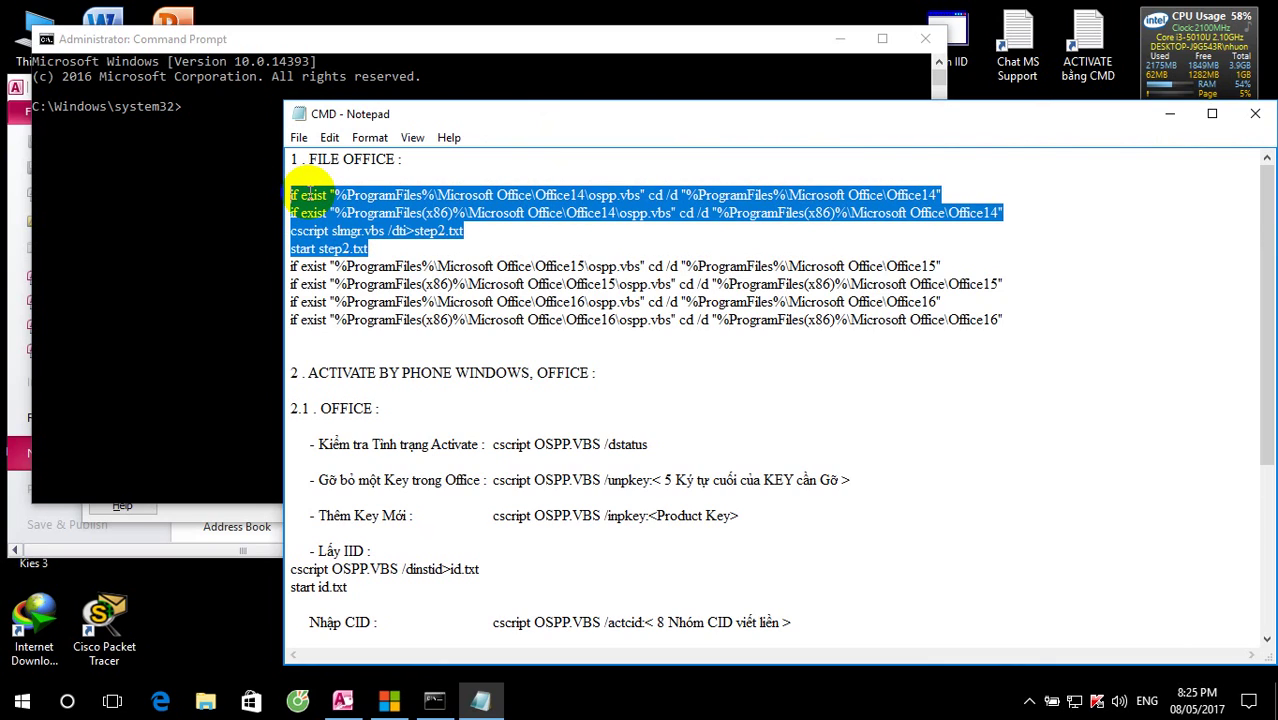
right_click(310, 199)
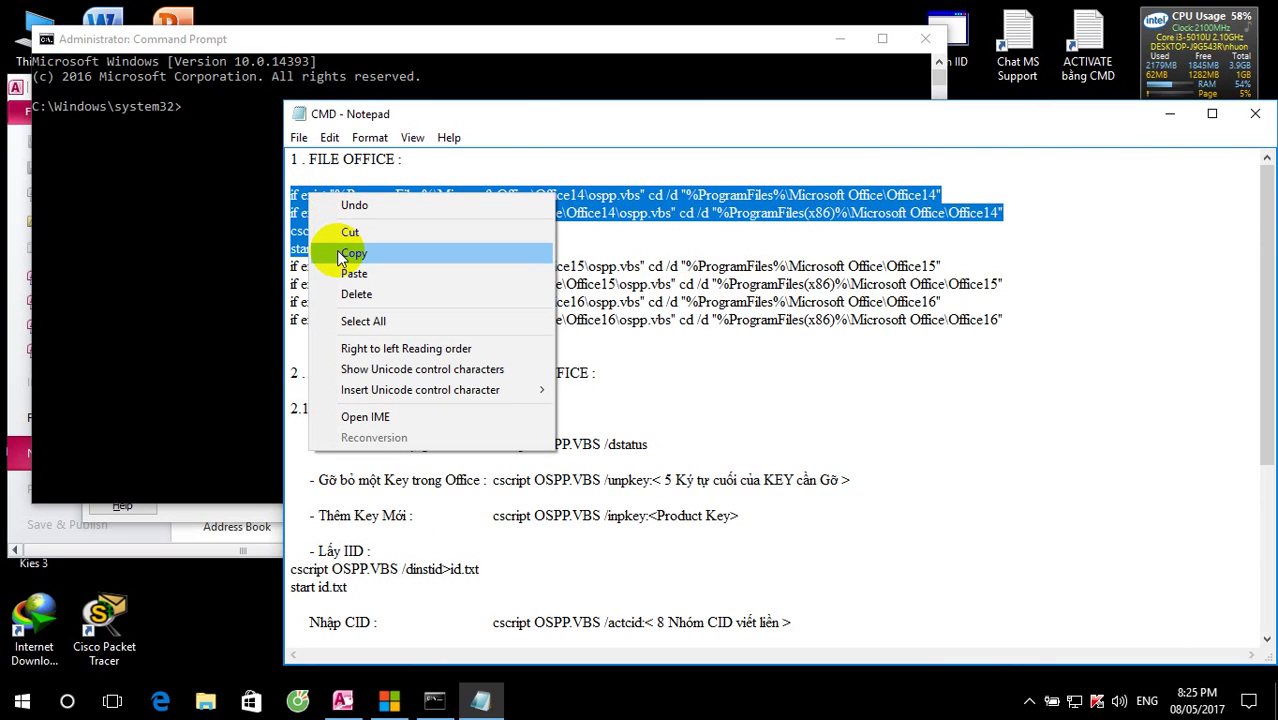
click(350, 253)
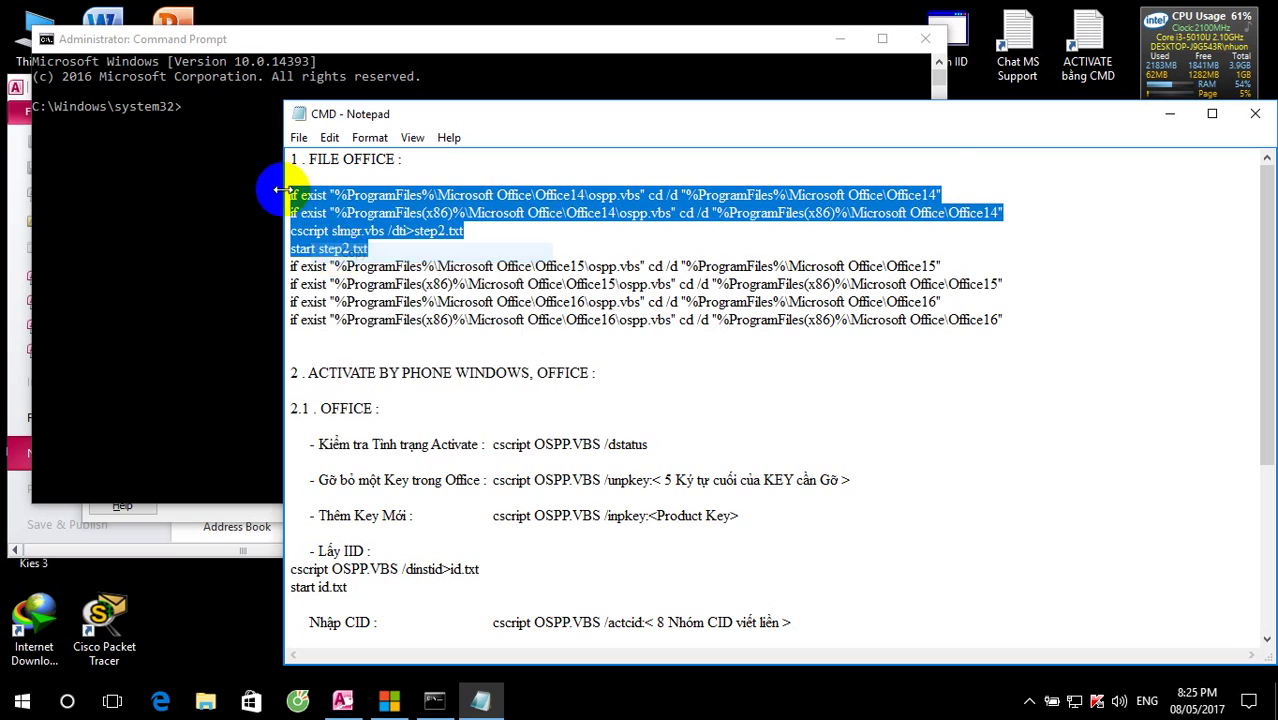
click(271, 177)
key(ctrl+v)
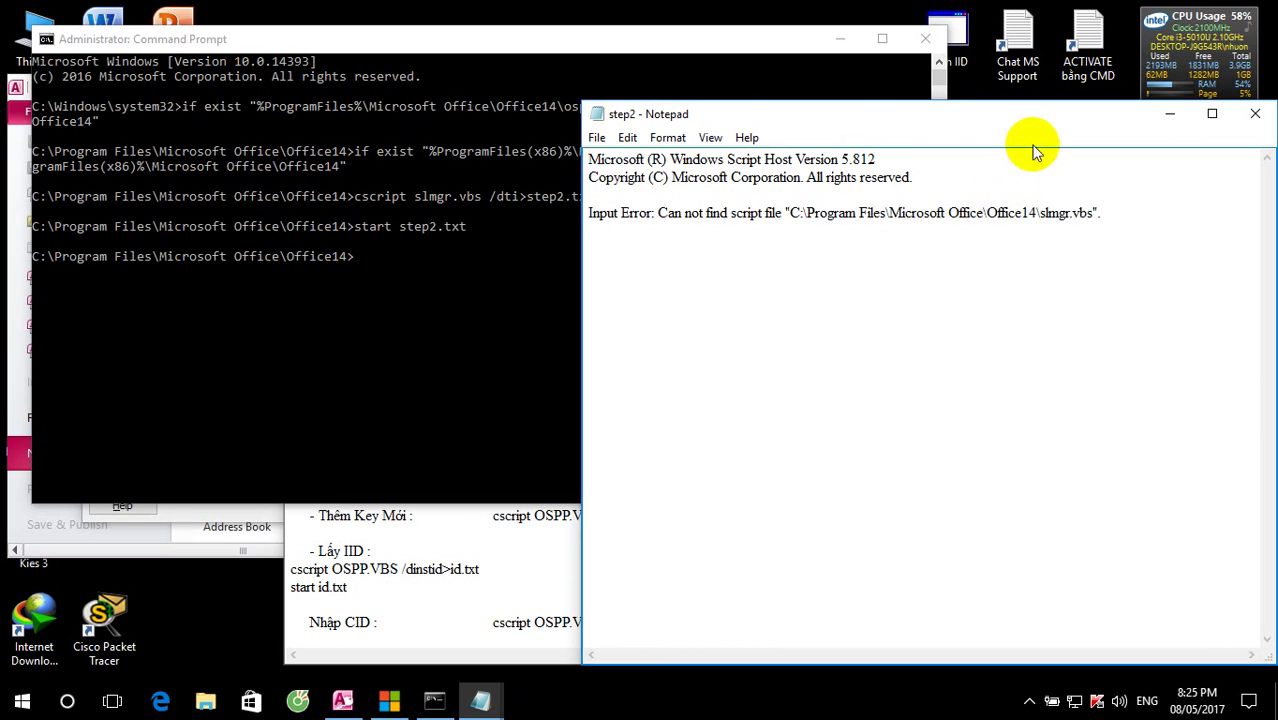
Close step2.txt and run 'cscript OSPP.VBS /dinstid>id.txt' in the Command Prompt.
drag(1030, 114, 982, 110)
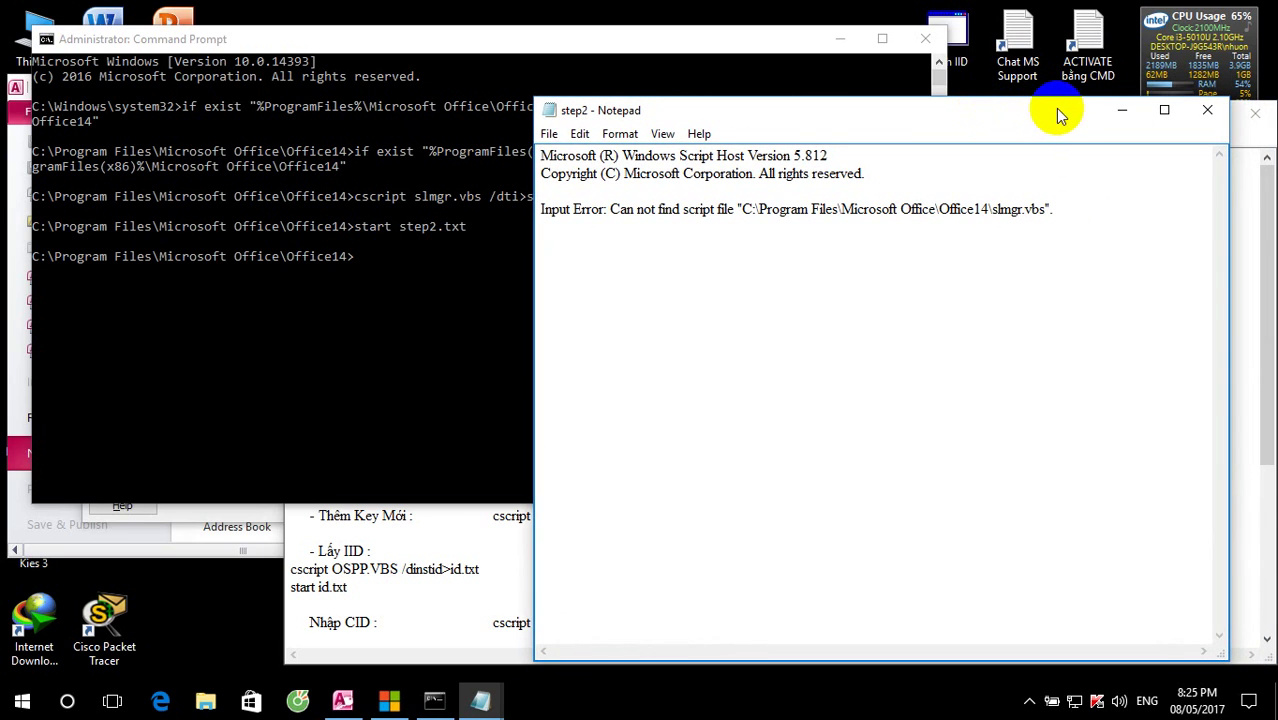
click(1208, 111)
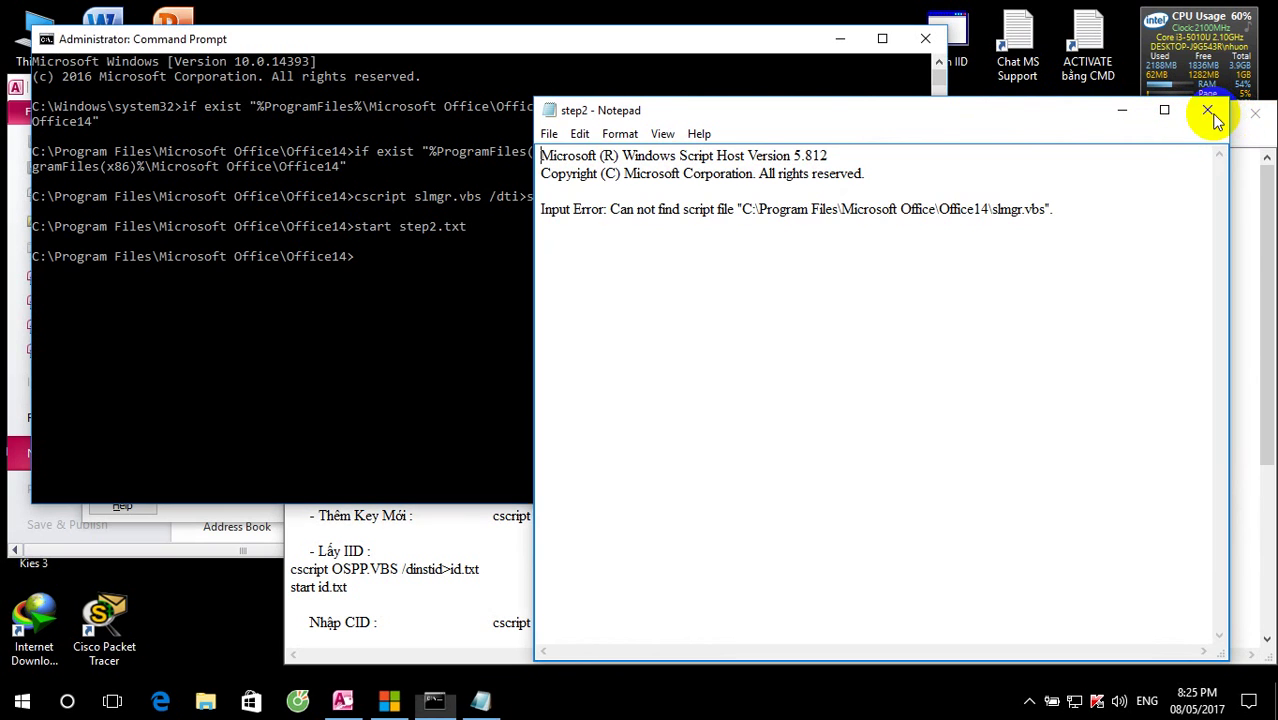
click(1035, 196)
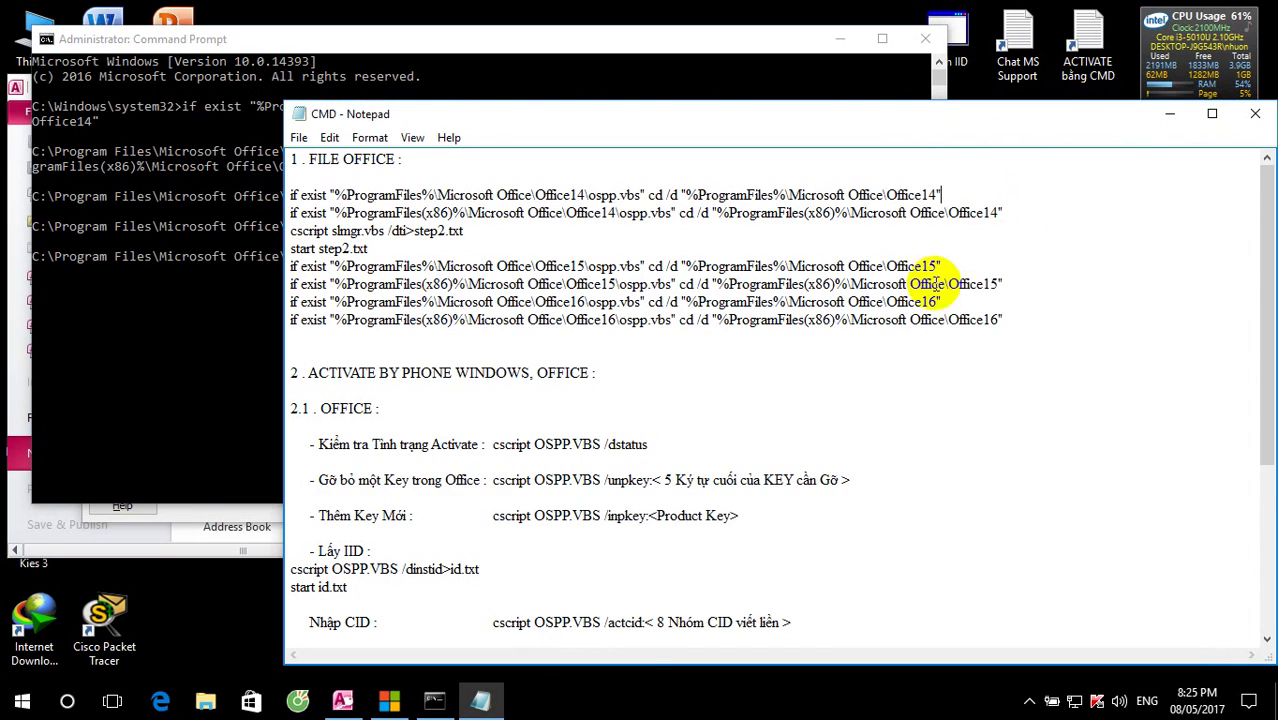
scroll(807, 348, down, 3)
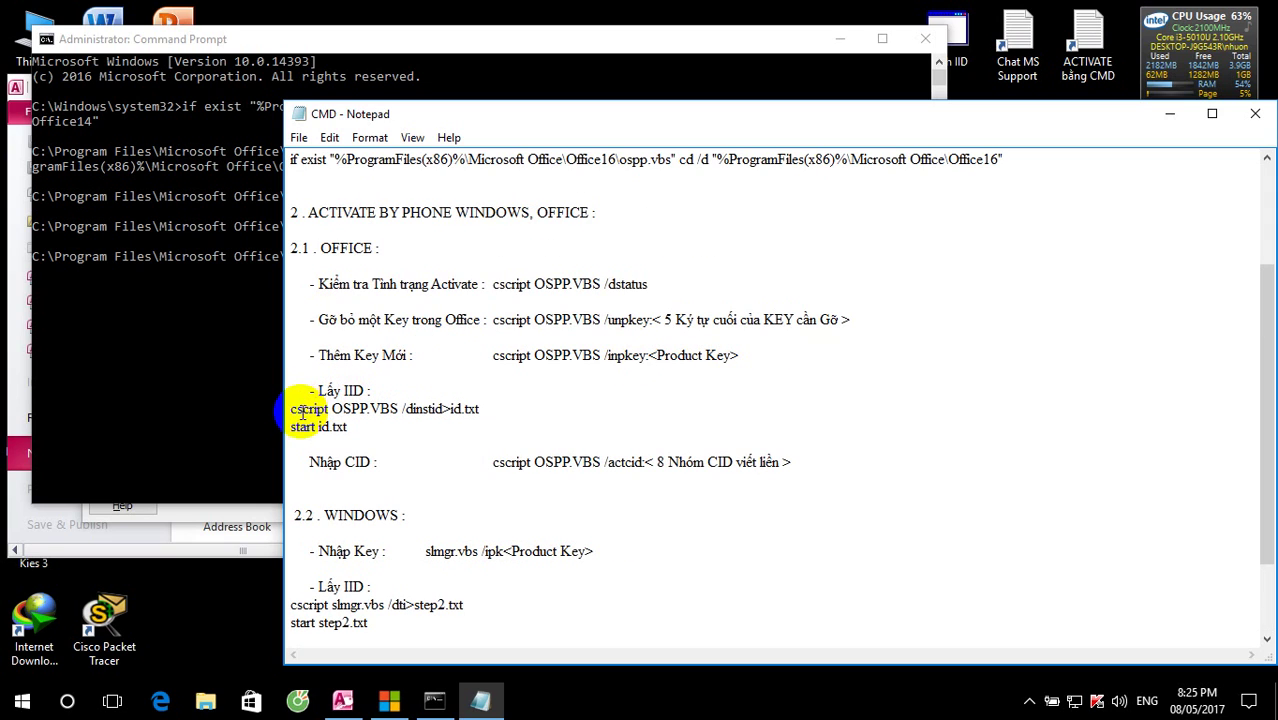
drag(291, 409, 353, 428)
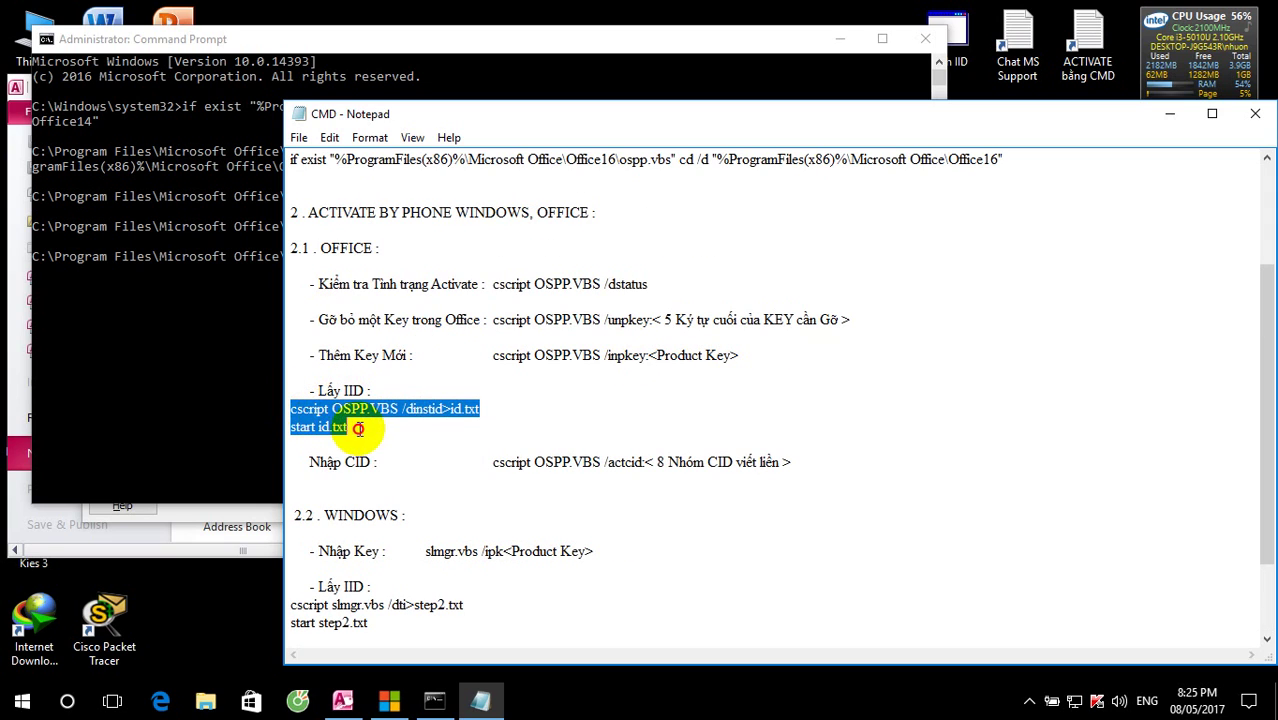
right_click(358, 420)
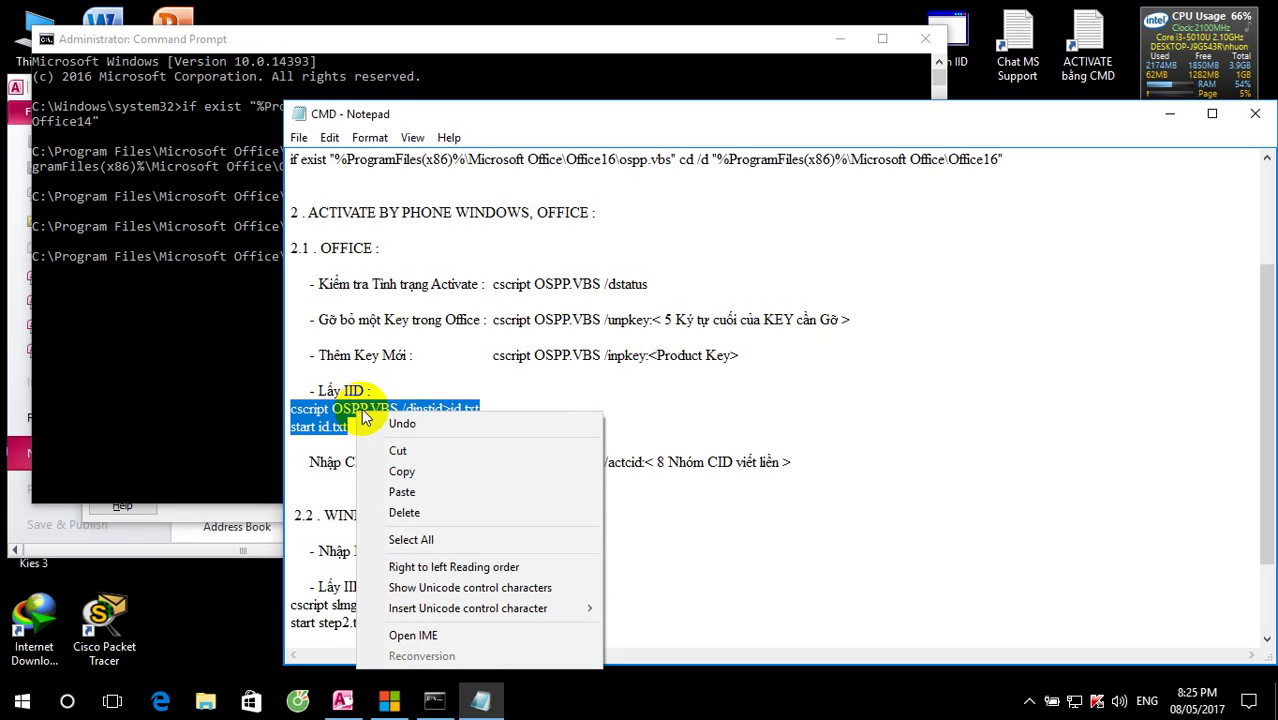
click(375, 471)
click(198, 346)
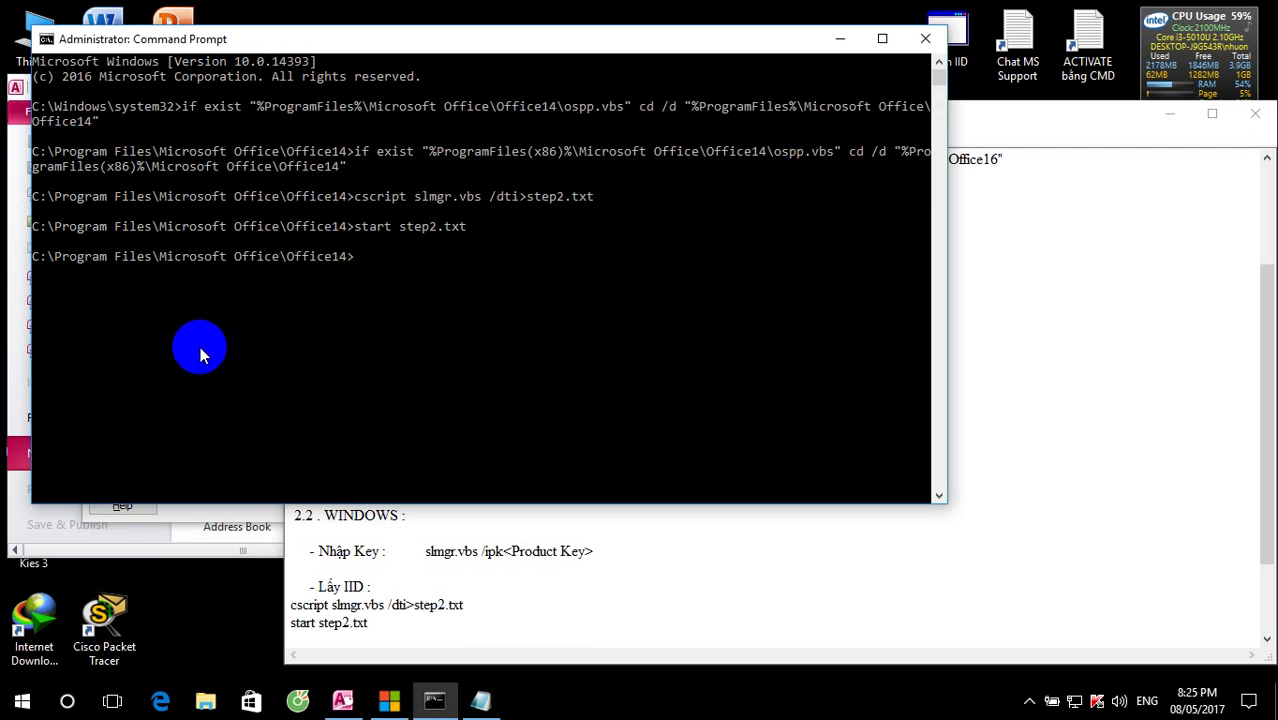
right_click(269, 346)
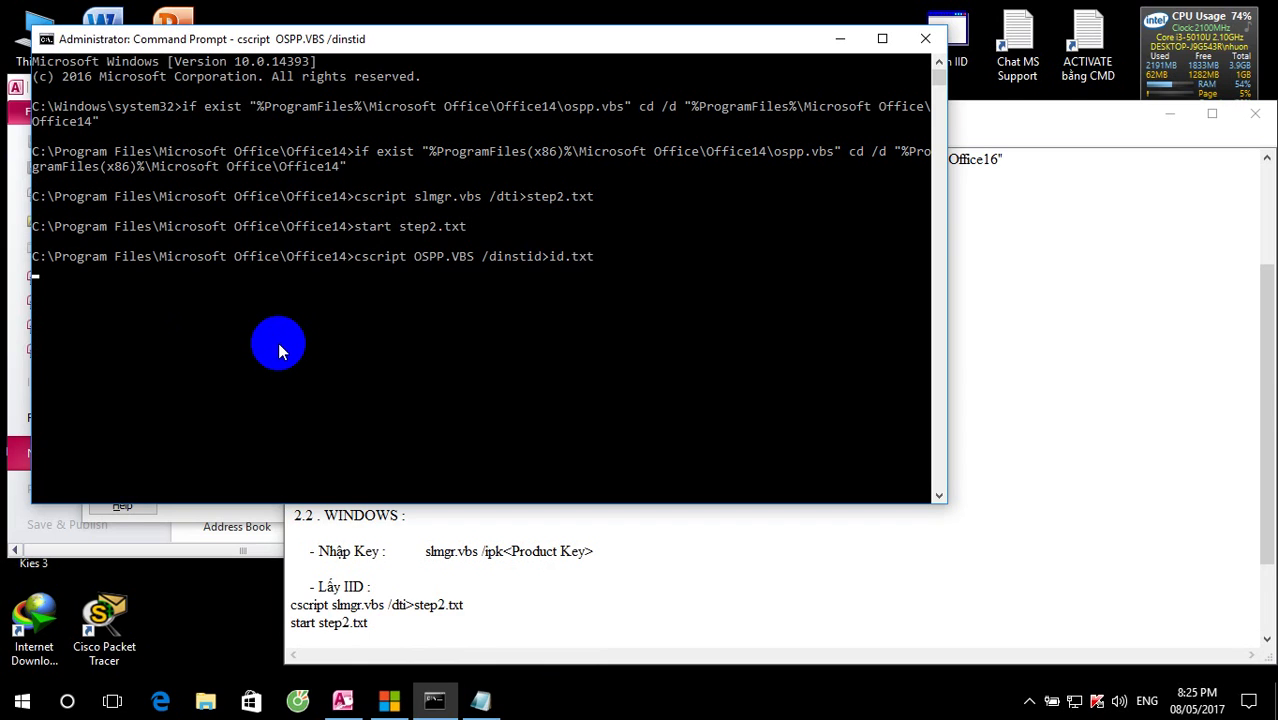
Run 'start id.txt' from the notes in the Command Prompt to open id.txt.
click(1018, 294)
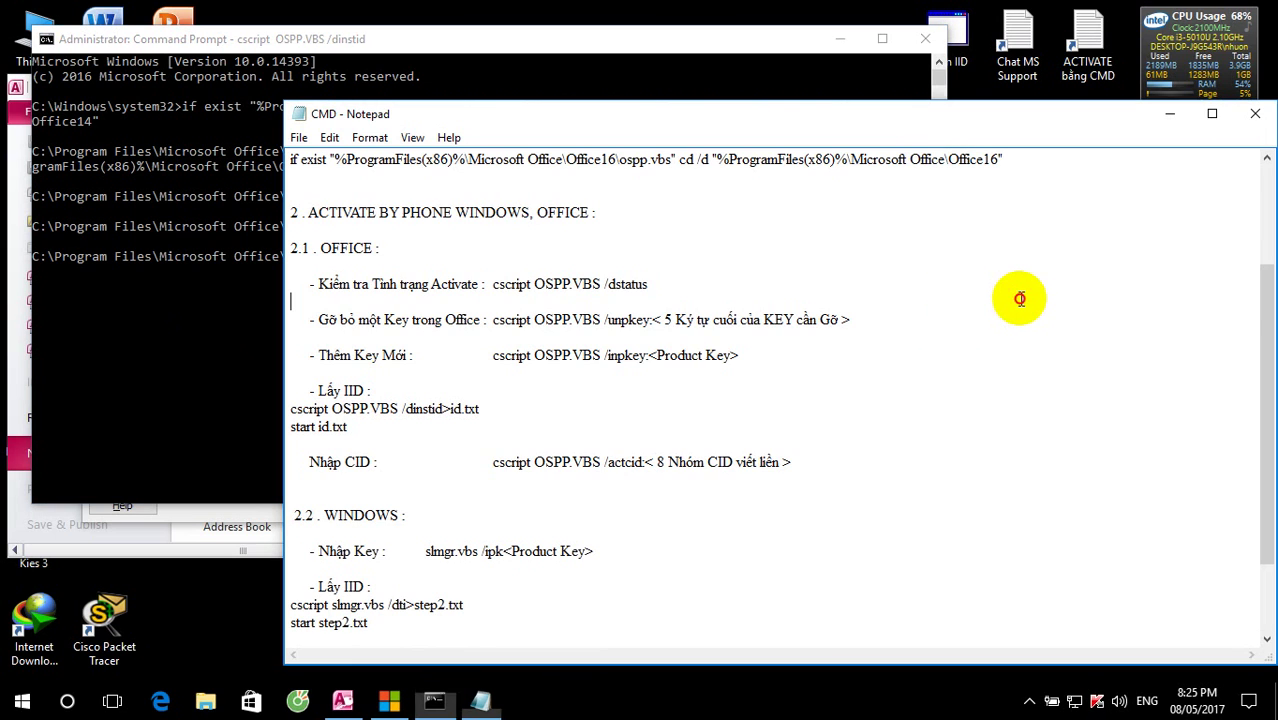
drag(379, 424, 268, 416)
click(364, 443)
drag(350, 427, 292, 424)
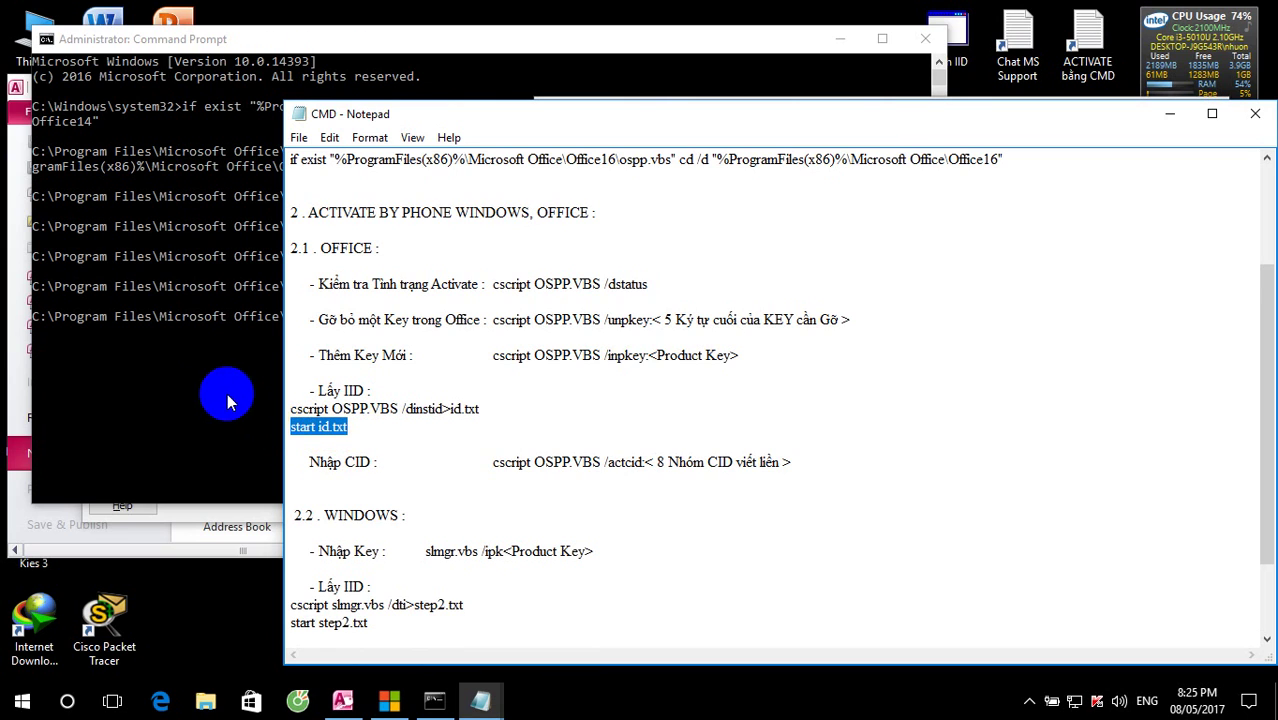
click(208, 58)
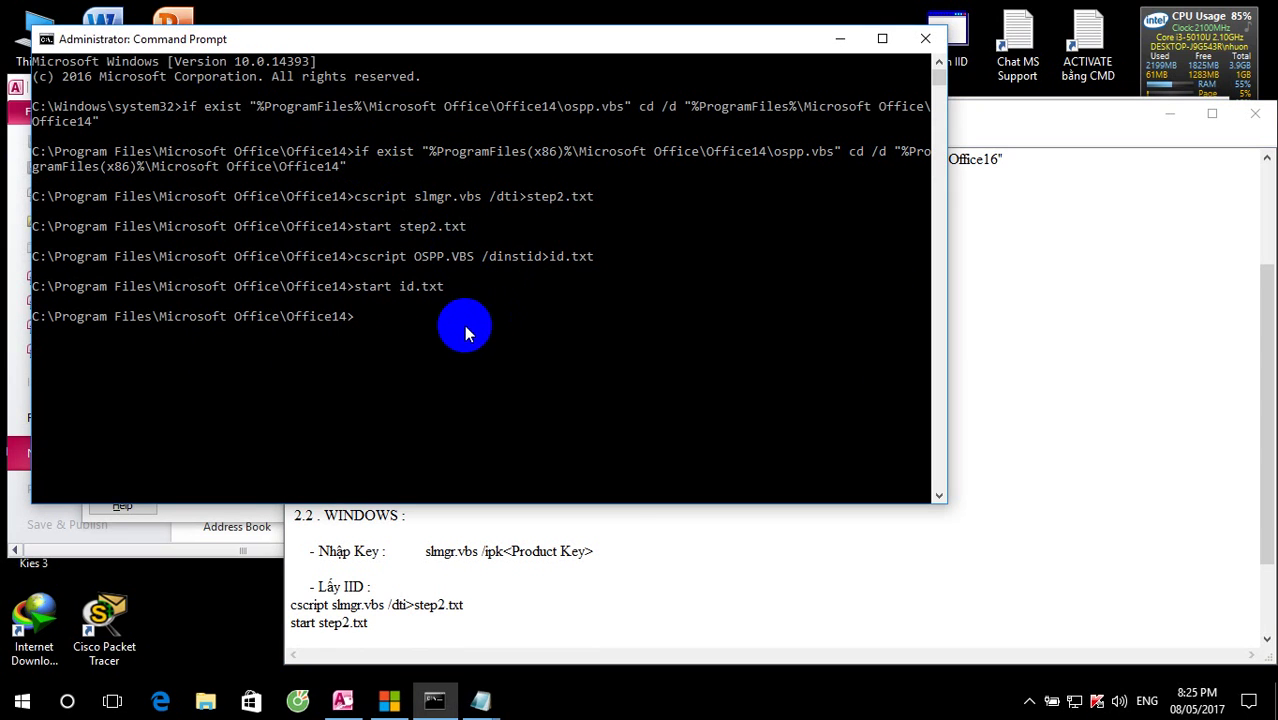
click(605, 519)
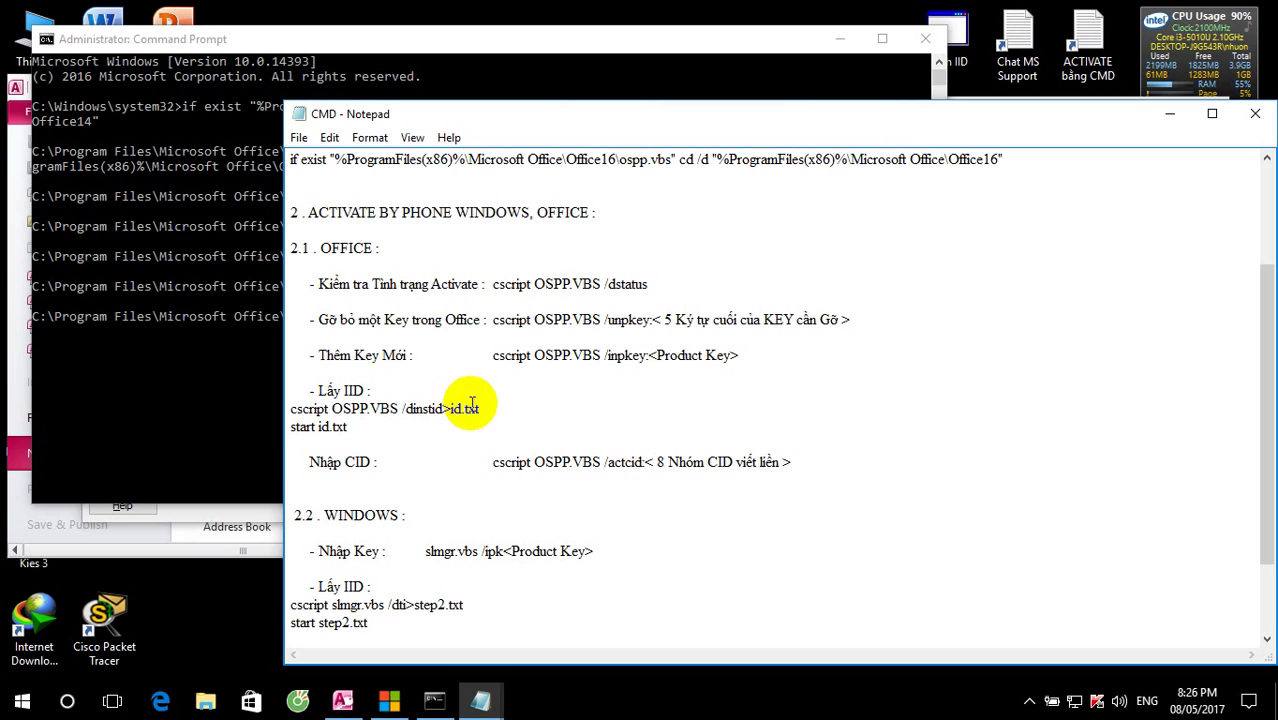
click(382, 422)
drag(382, 422, 273, 430)
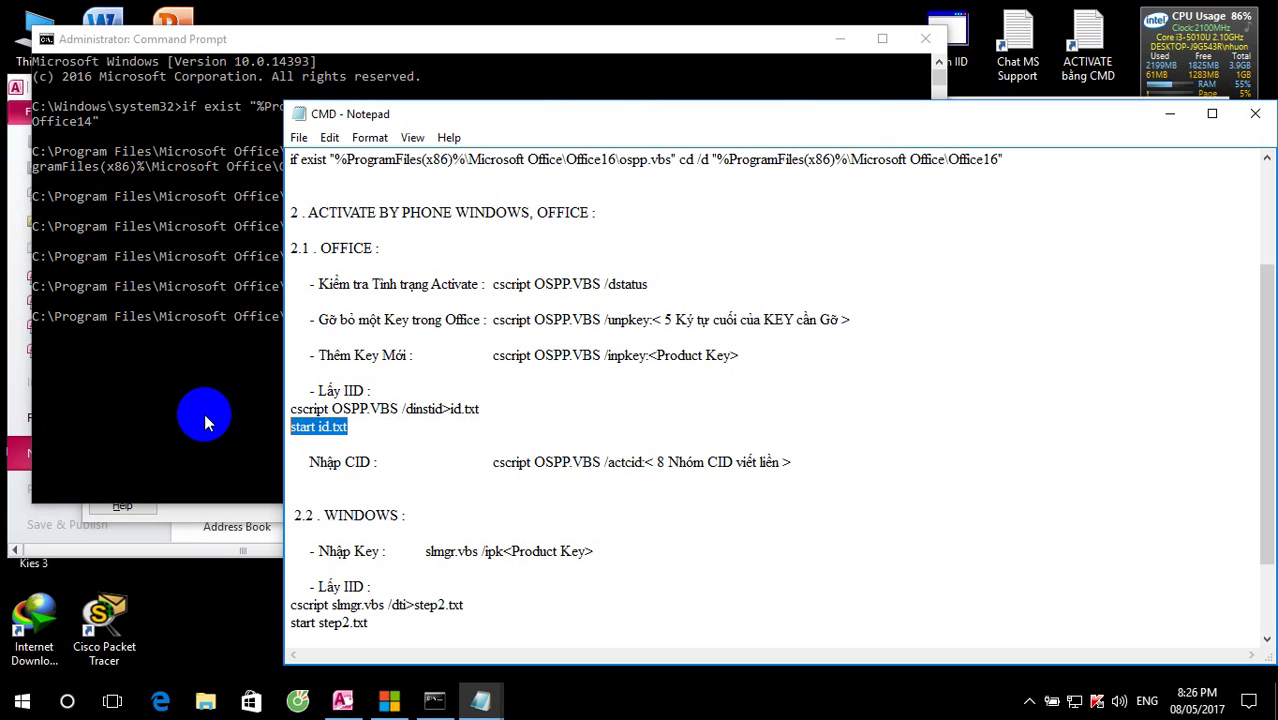
click(204, 426)
right_click(337, 352)
key(Return)
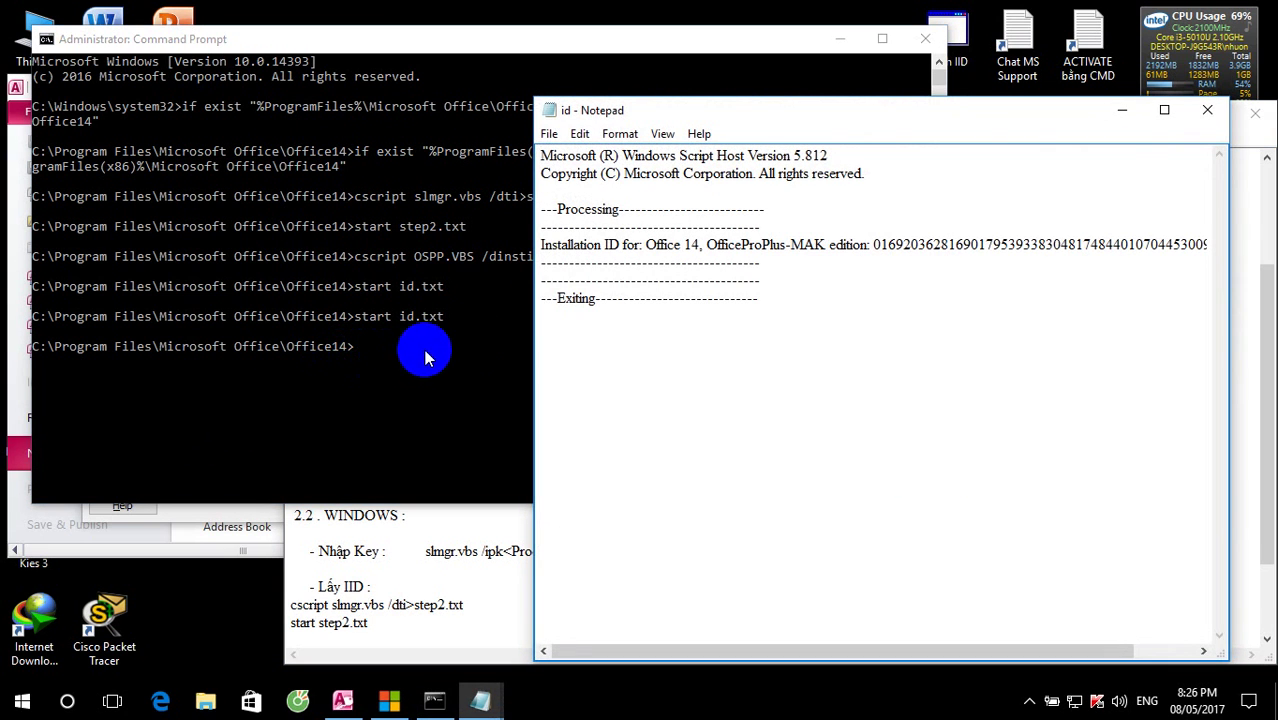
Close the Command Prompt and discard changes to the command notes.
click(925, 38)
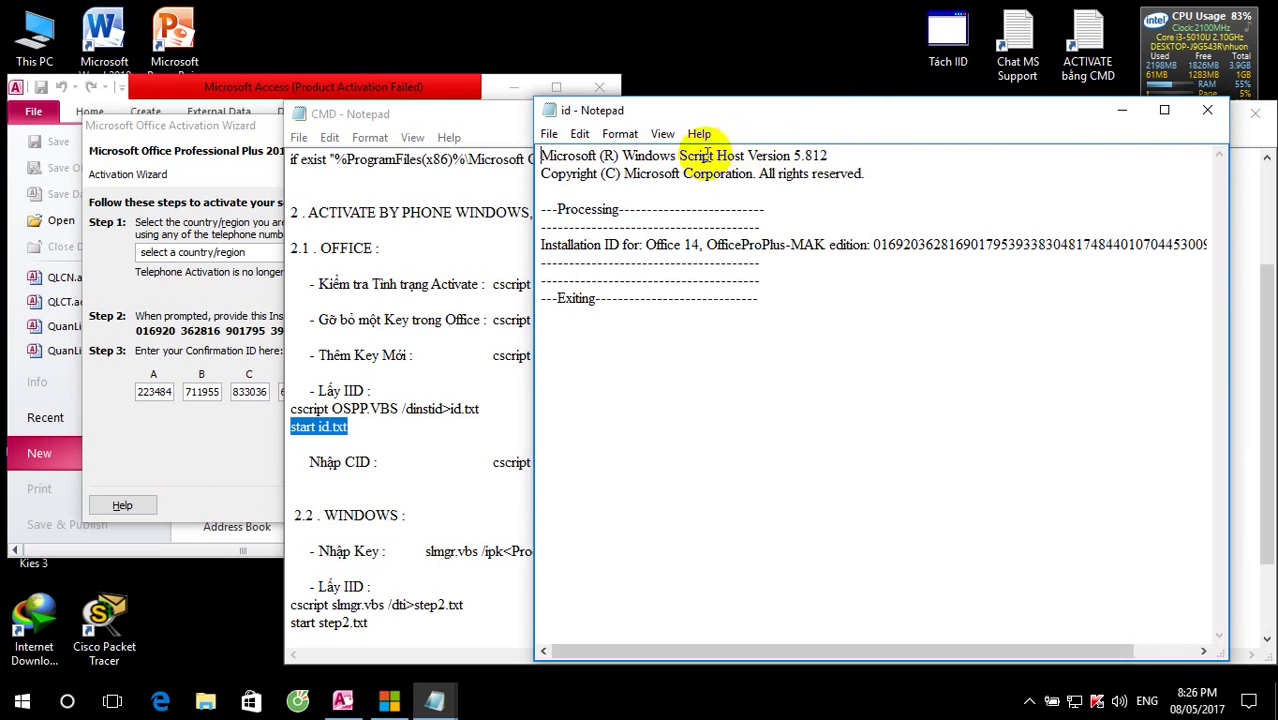
click(477, 120)
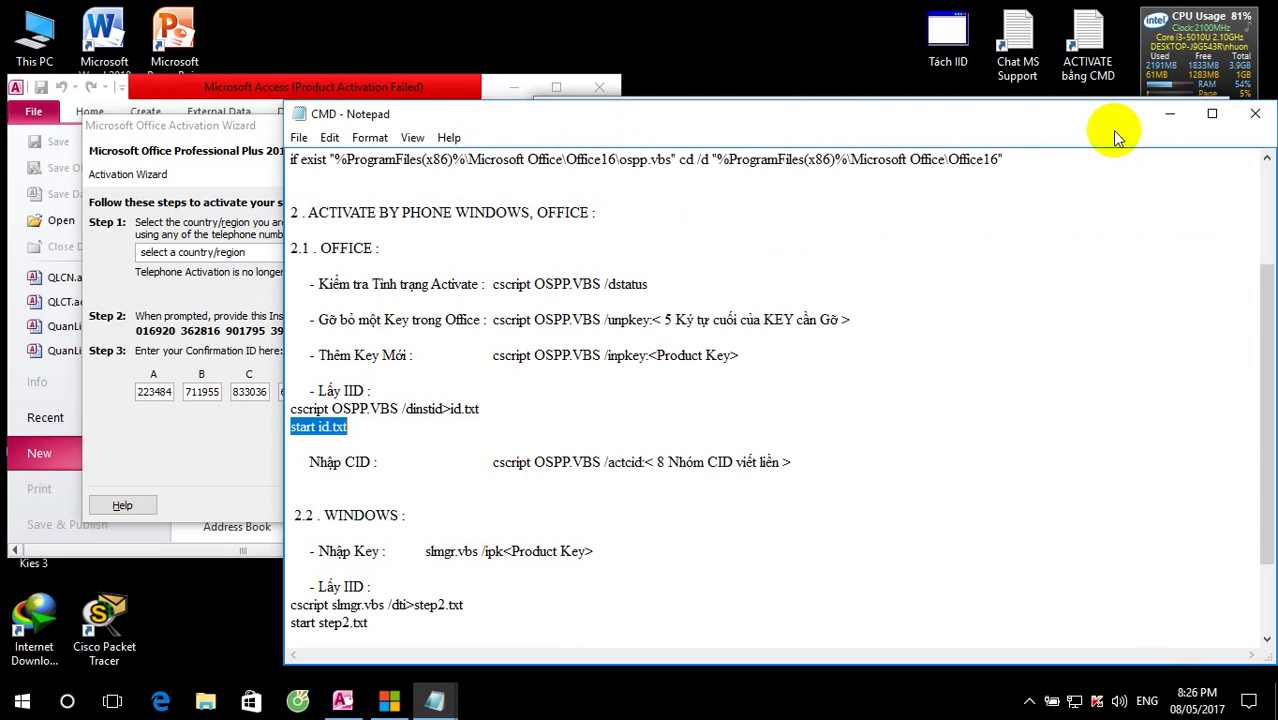
click(1258, 118)
click(680, 360)
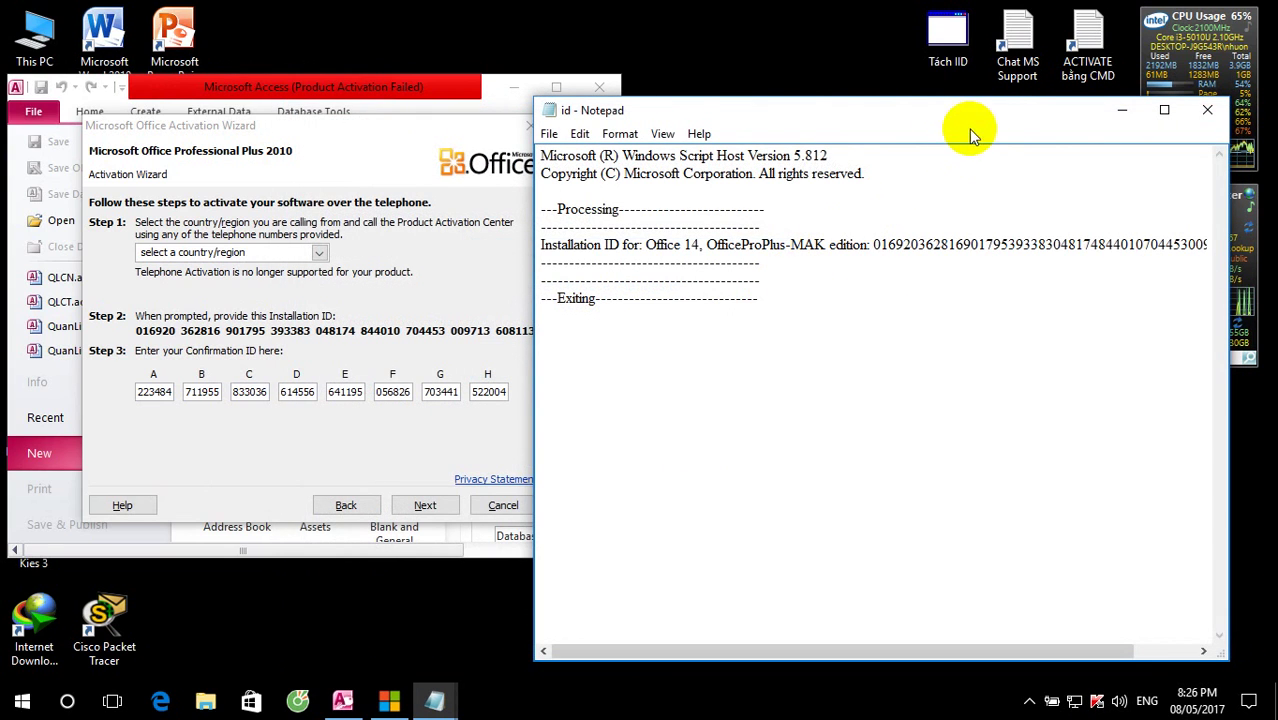
Check the Office 14 installation ID in id.txt matches the wizard's and copy it.
drag(534, 258, 273, 253)
click(168, 327)
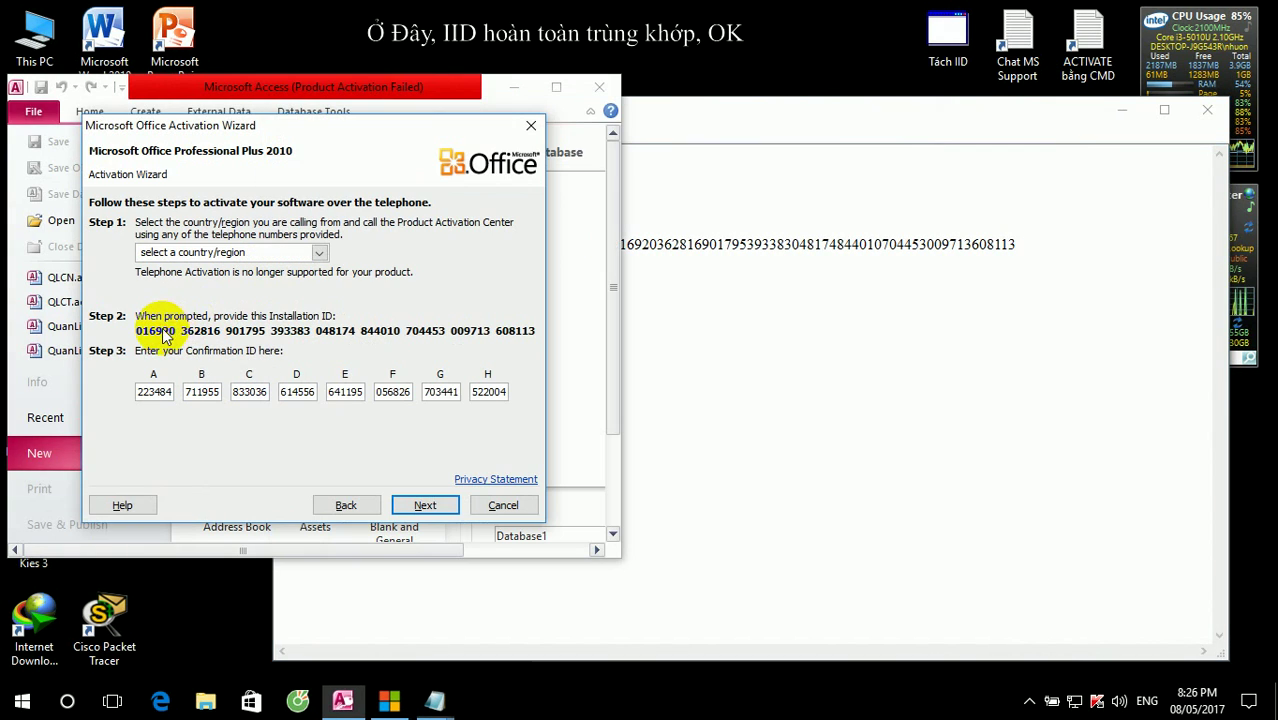
click(726, 110)
drag(724, 104, 817, 148)
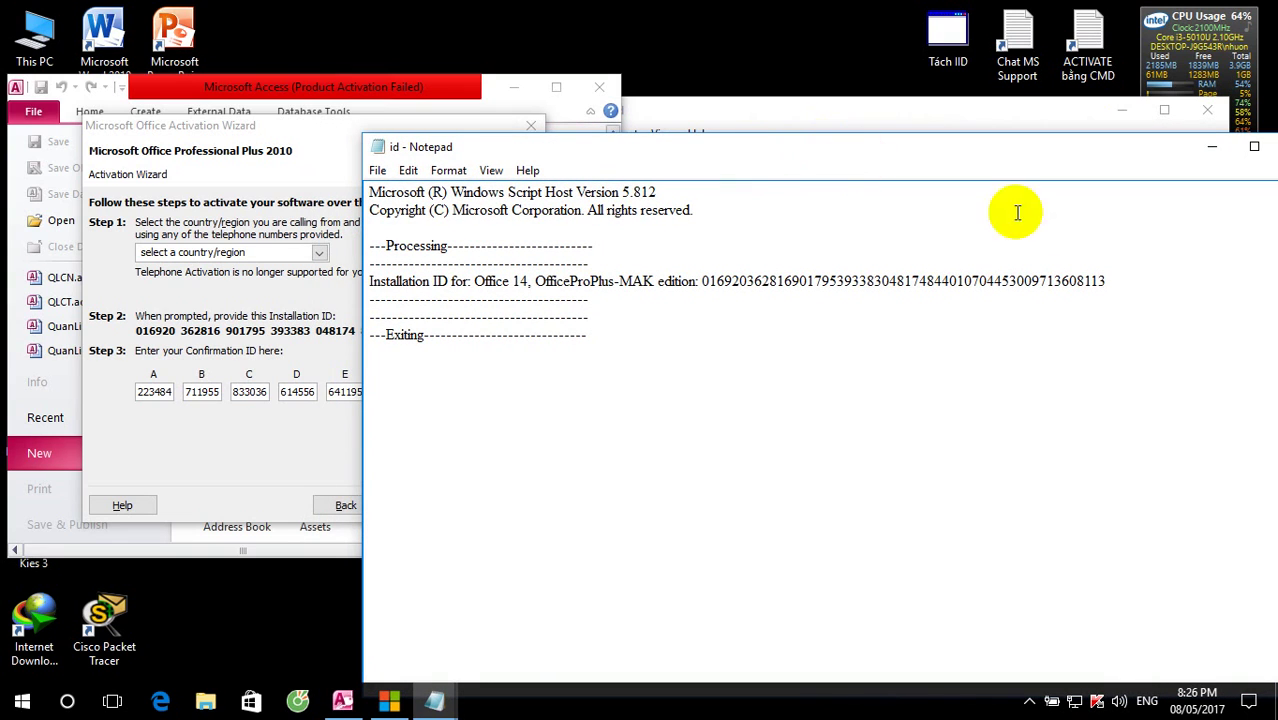
drag(1106, 281, 714, 281)
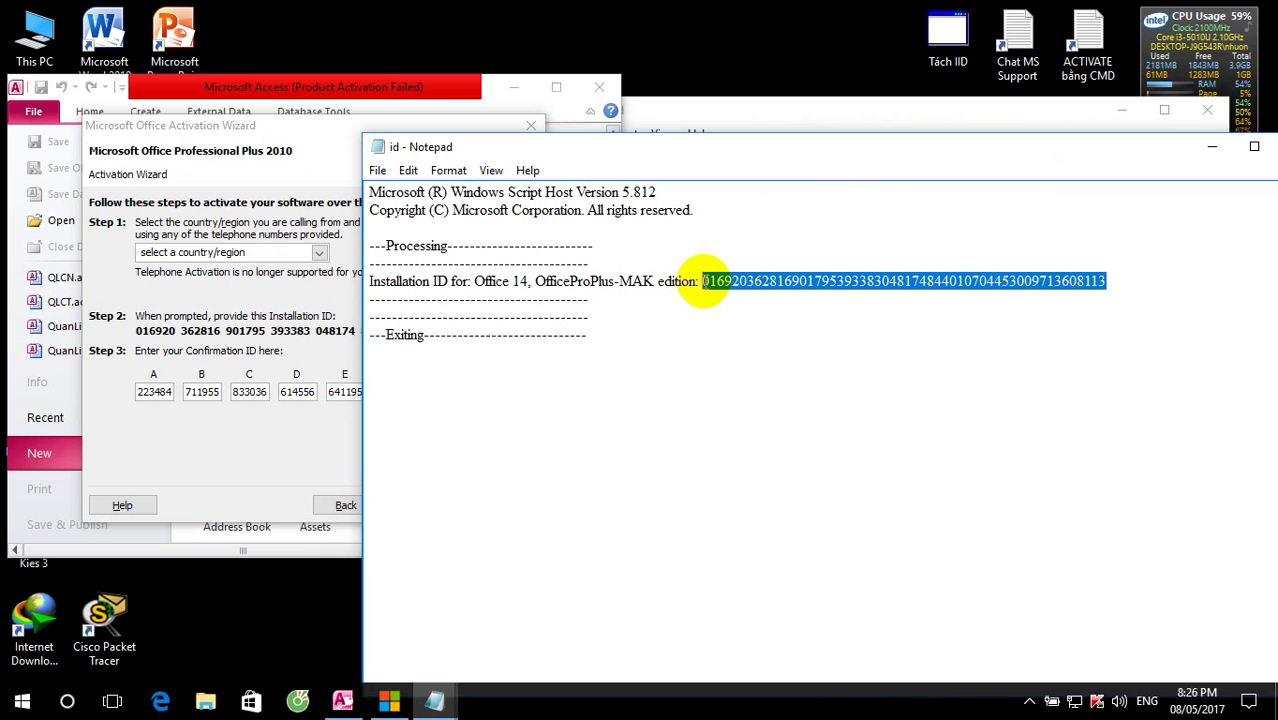
right_click(974, 293)
click(1000, 336)
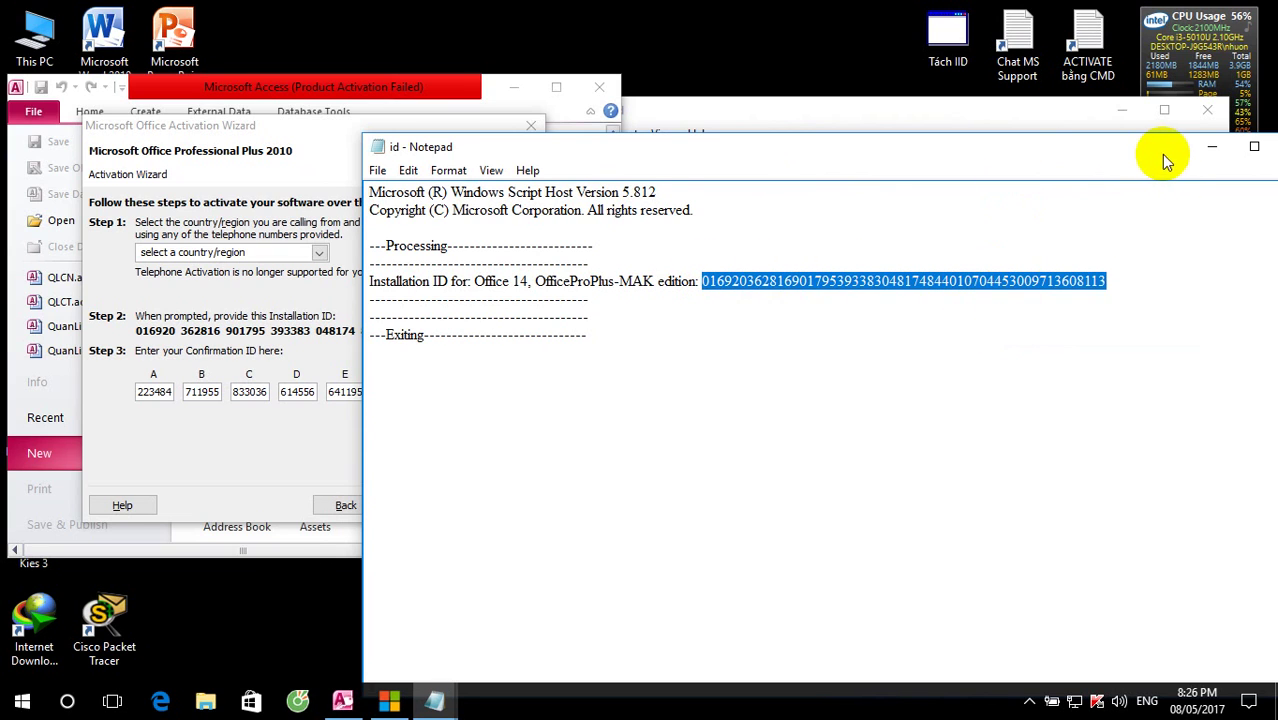
click(1208, 147)
double_click(950, 45)
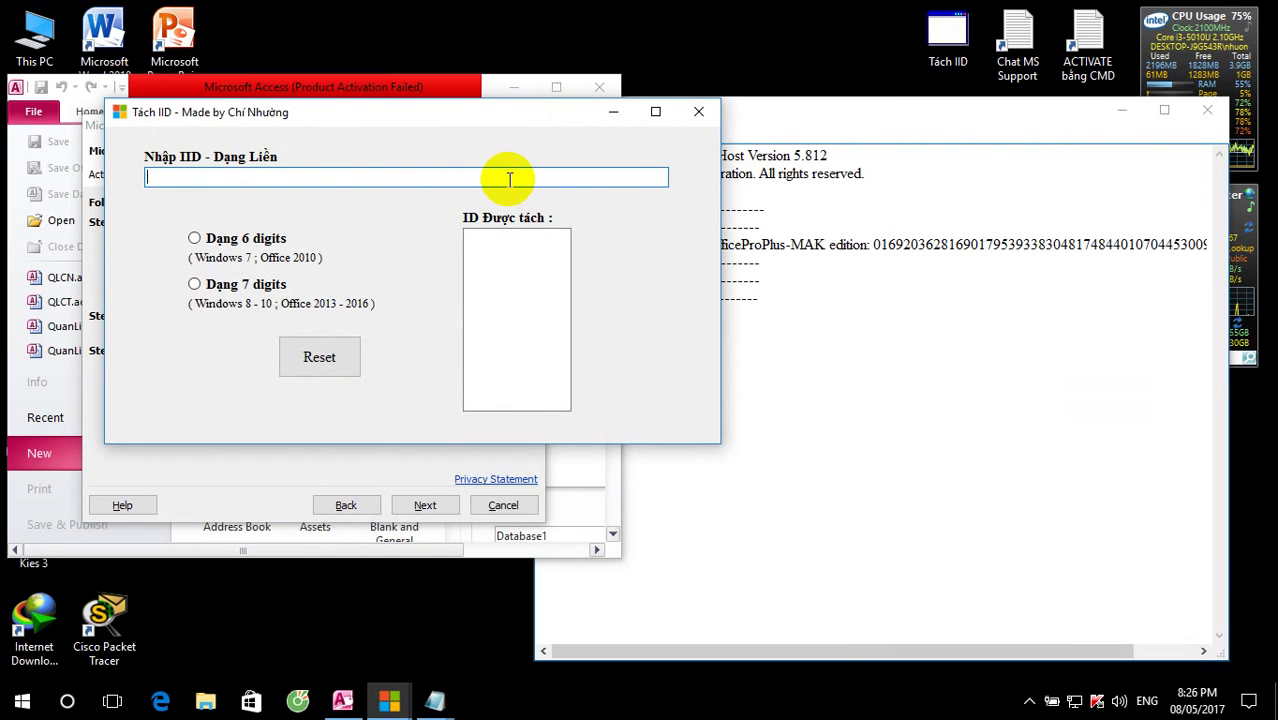
Paste the Installation ID into Tách IID and split it into nine groups with 'Dạng 6 digits'.
key(ctrl+v)
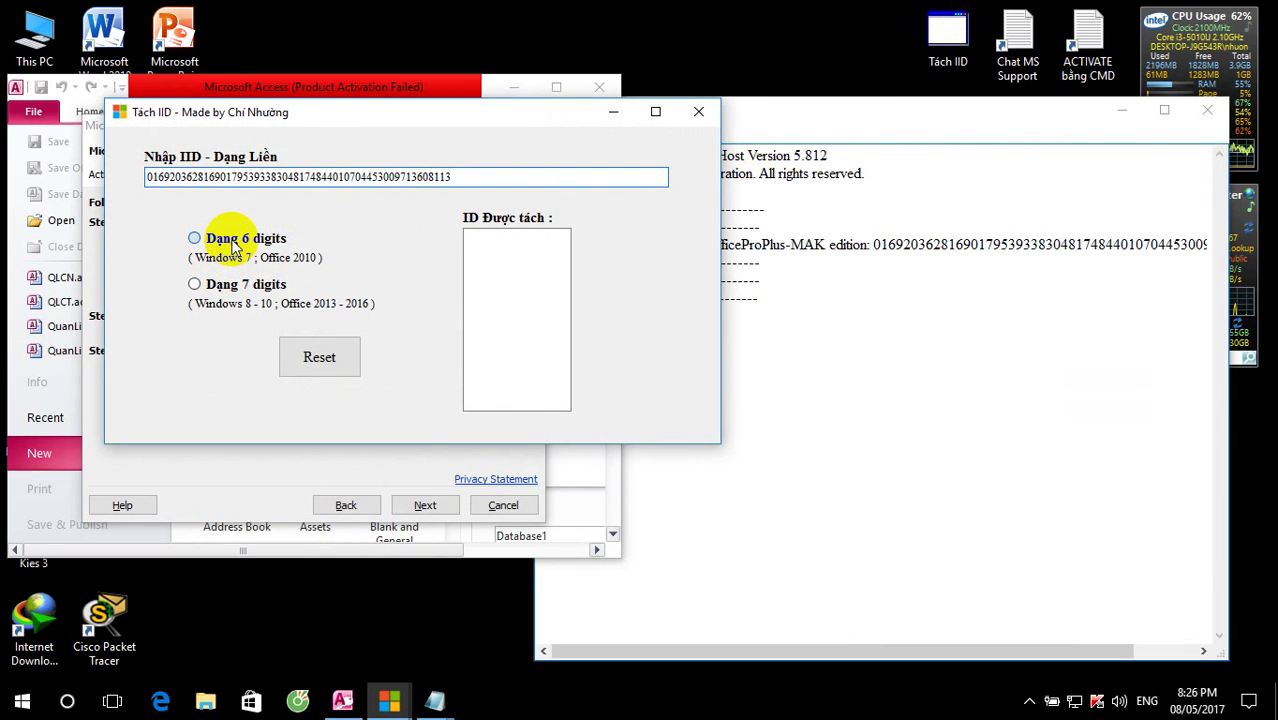
click(232, 241)
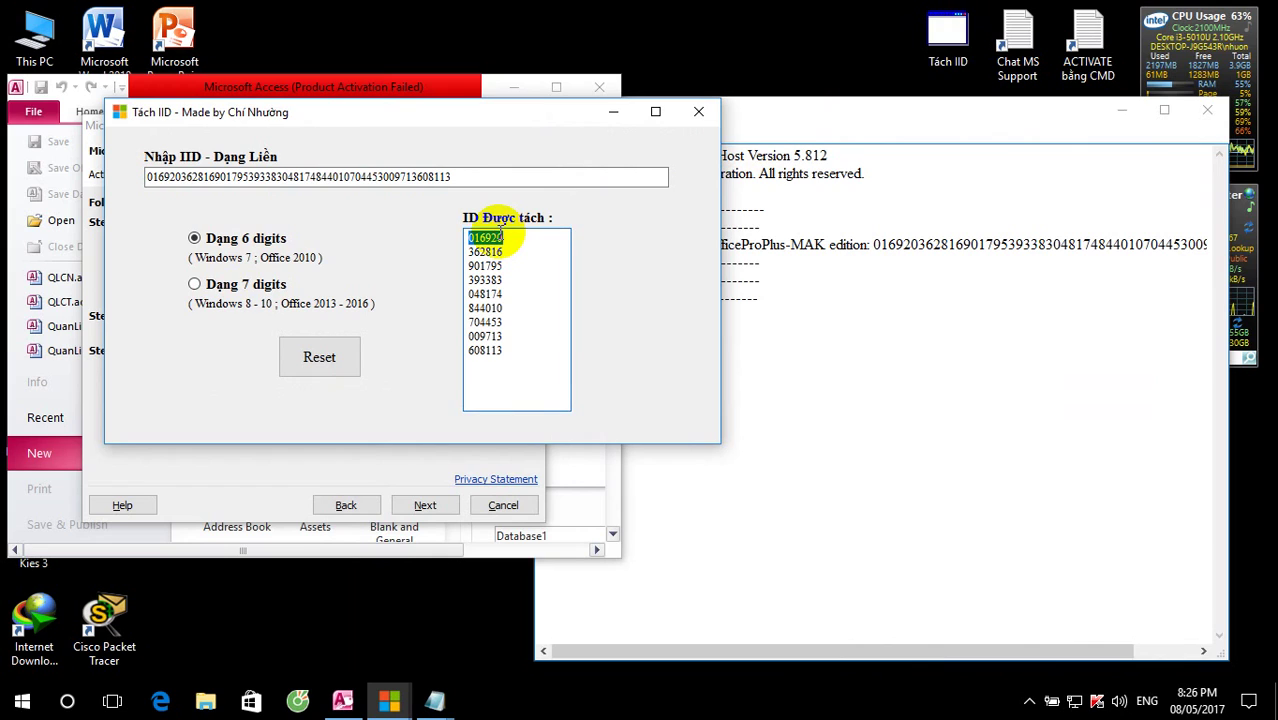
click(298, 700)
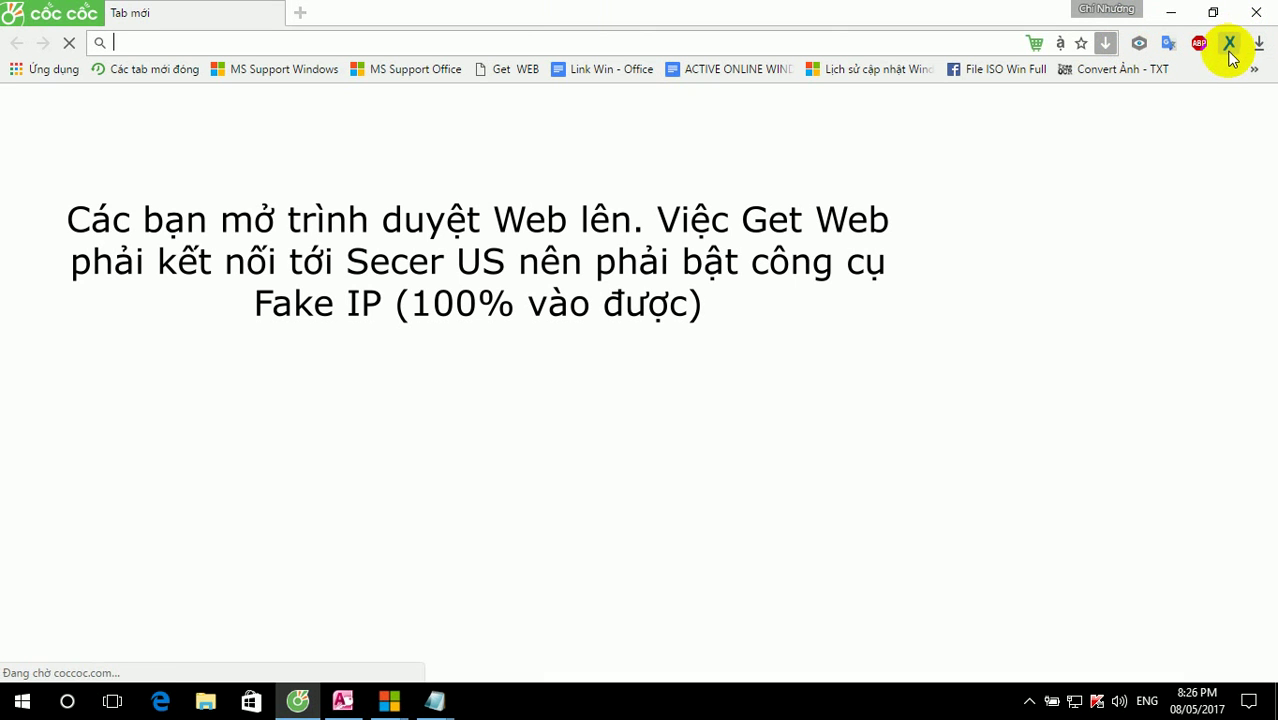
Switch anonymoX on with a US identity and load the 'Get WEB' activation bookmark.
click(1229, 46)
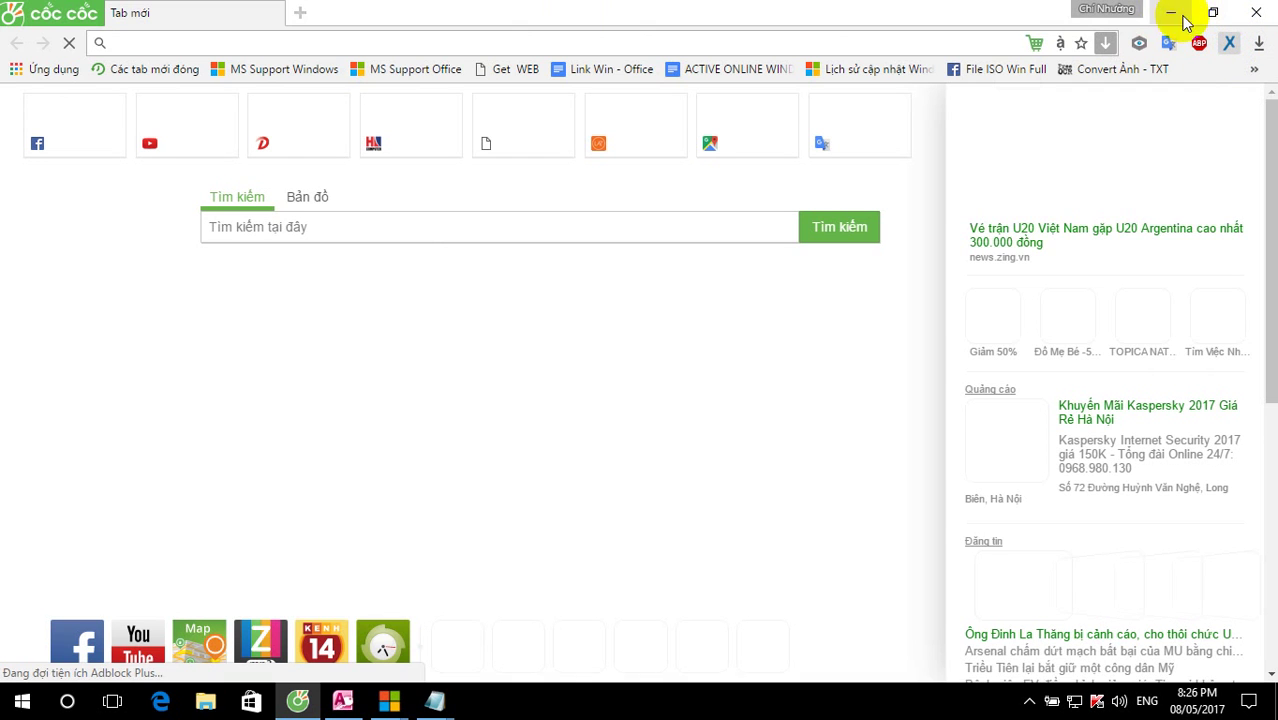
click(1230, 42)
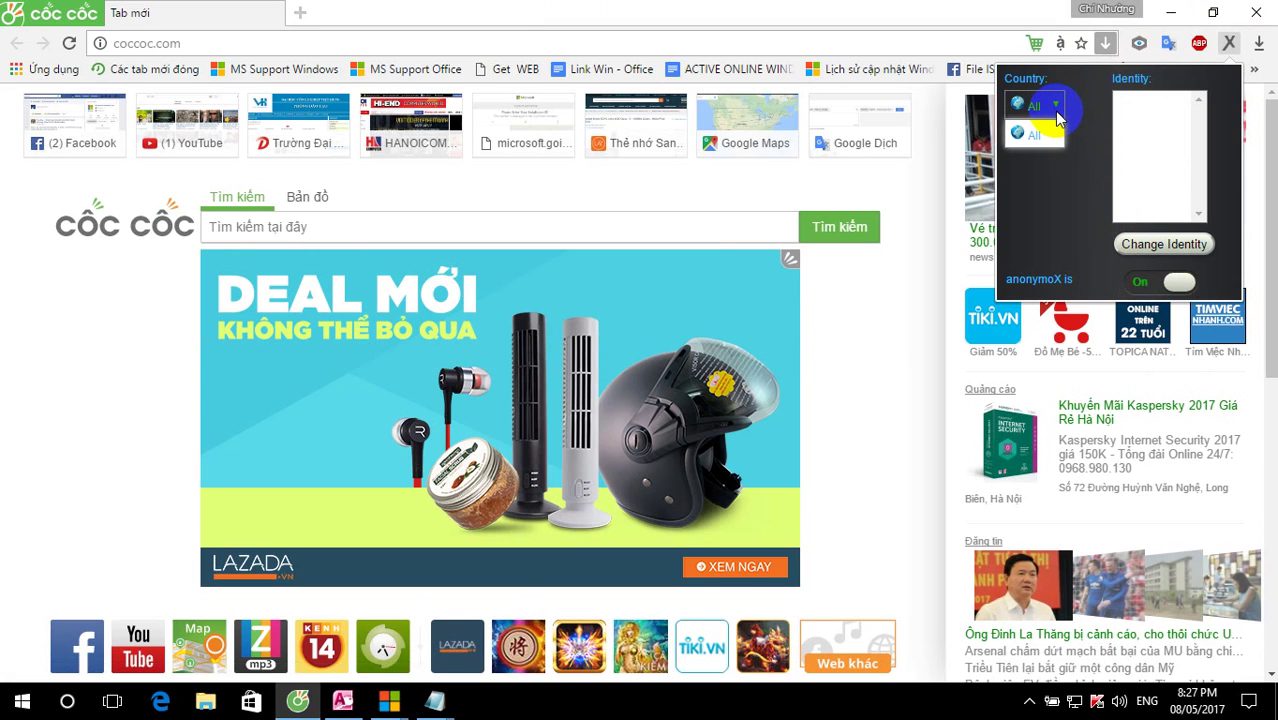
click(1229, 43)
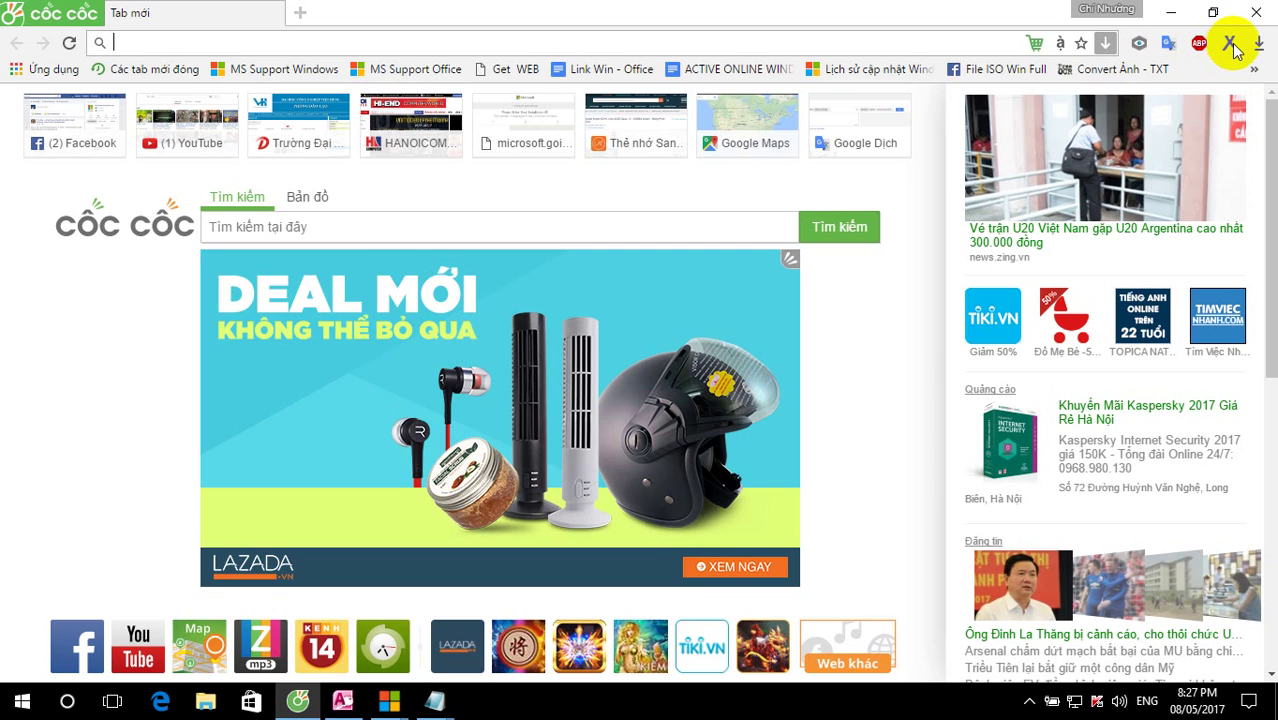
click(1232, 45)
click(1150, 282)
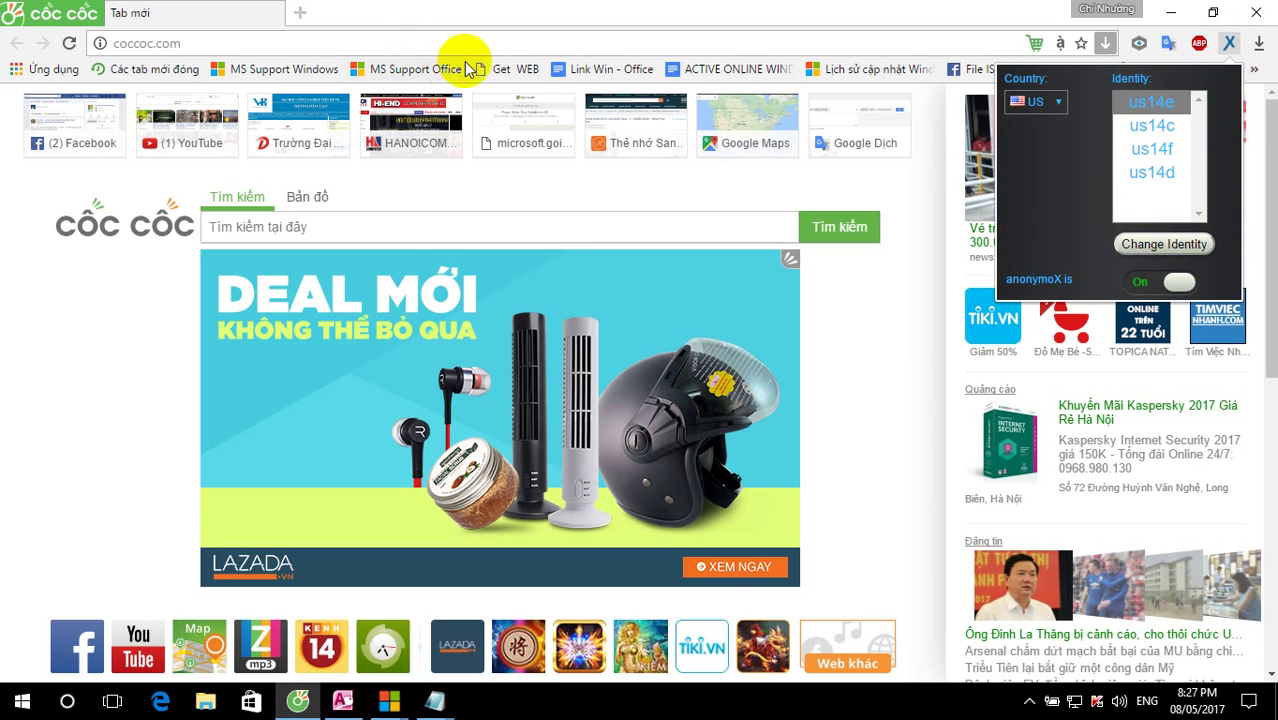
click(505, 75)
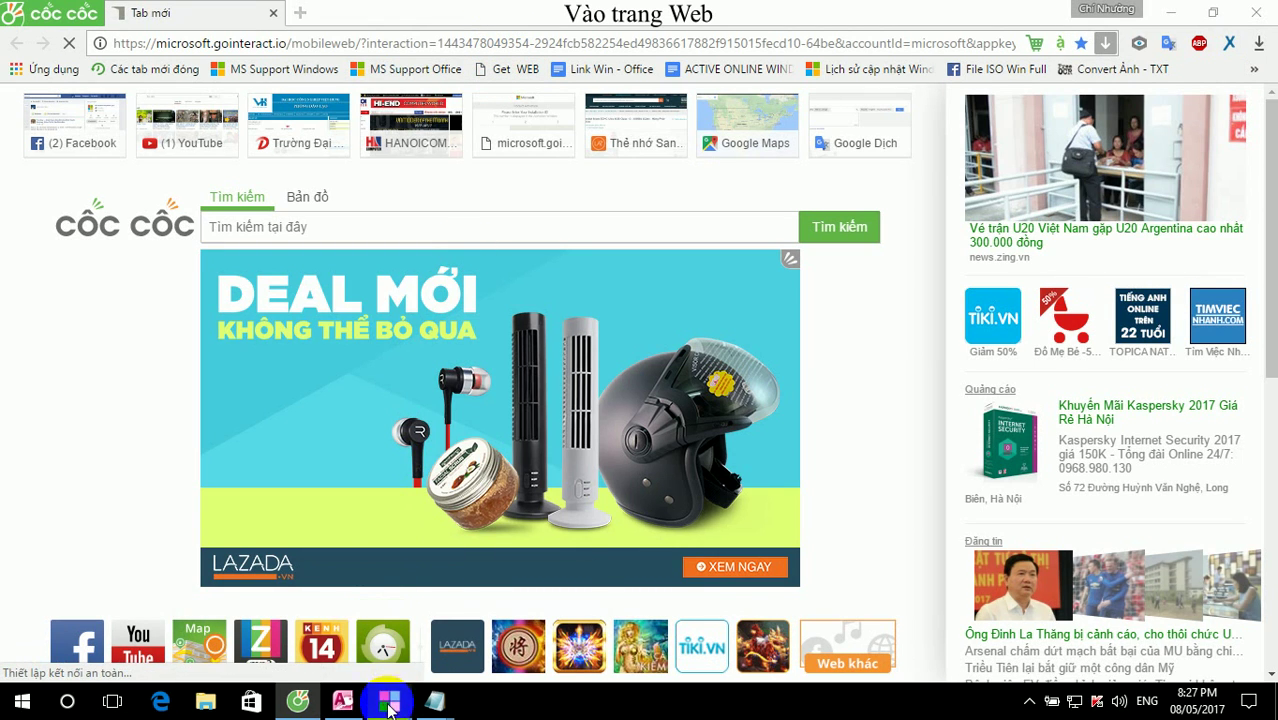
mouse_move(390, 706)
click(368, 563)
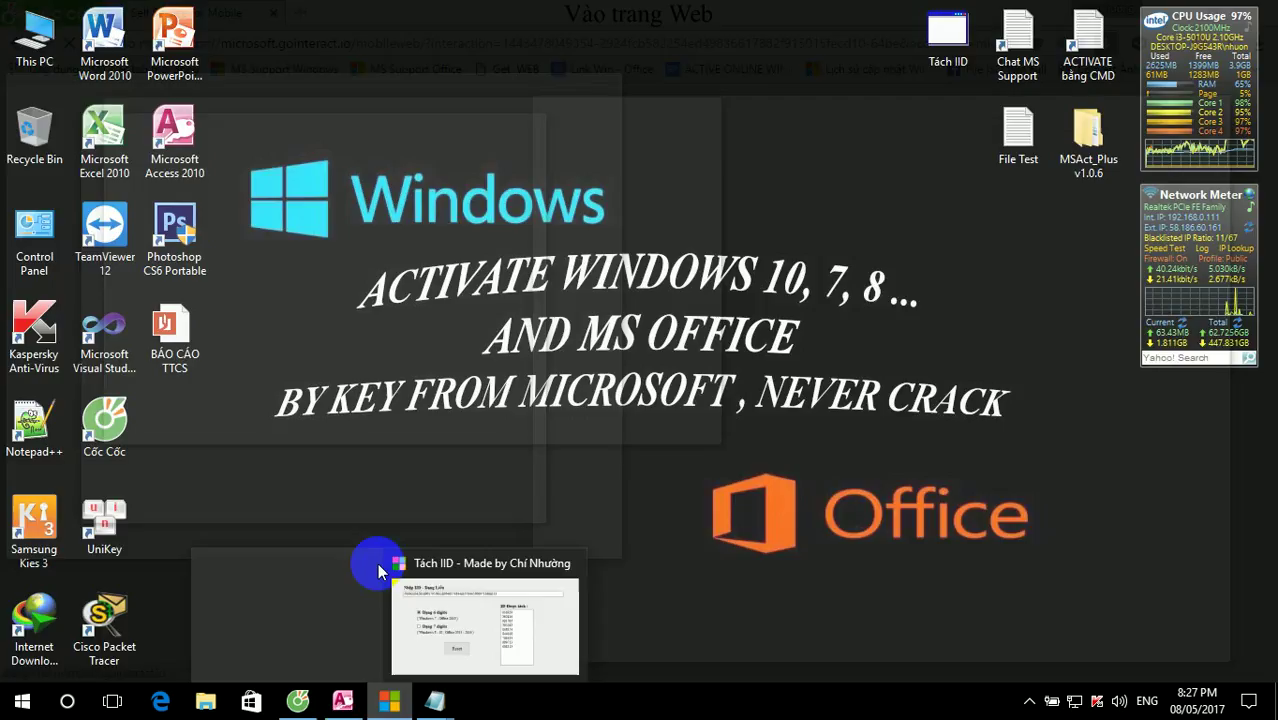
click(380, 572)
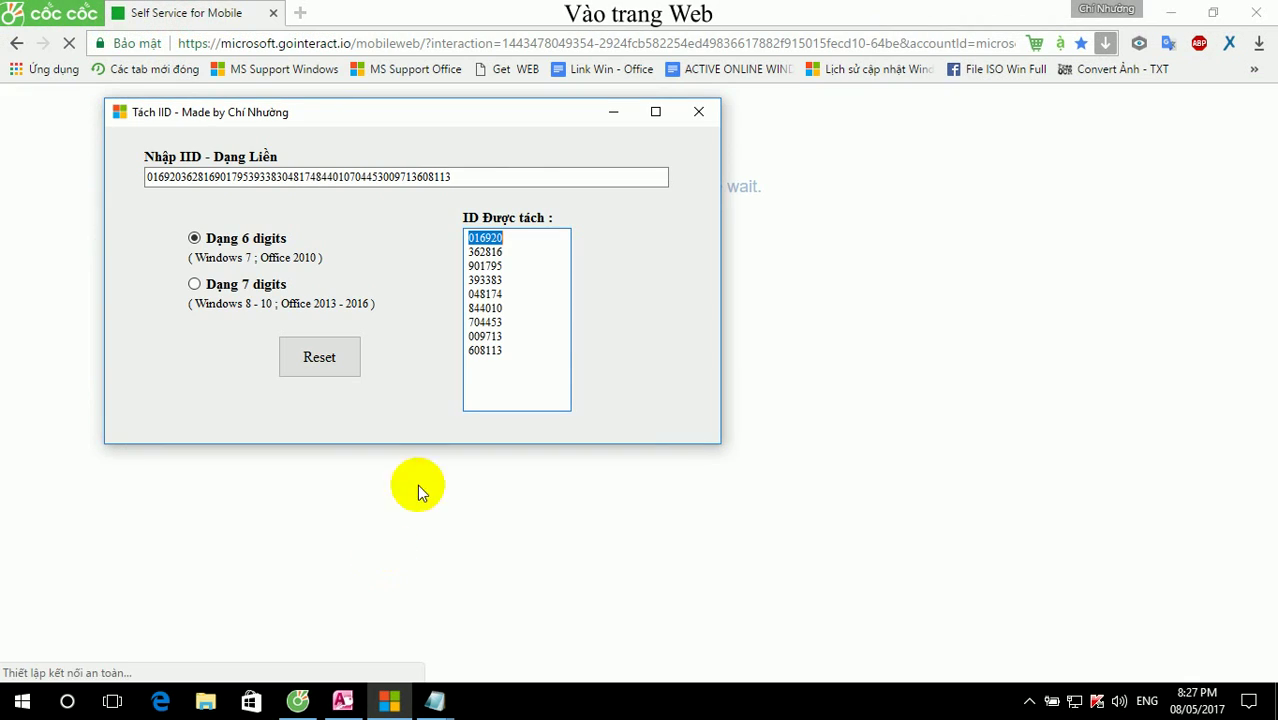
right_click(485, 240)
click(500, 294)
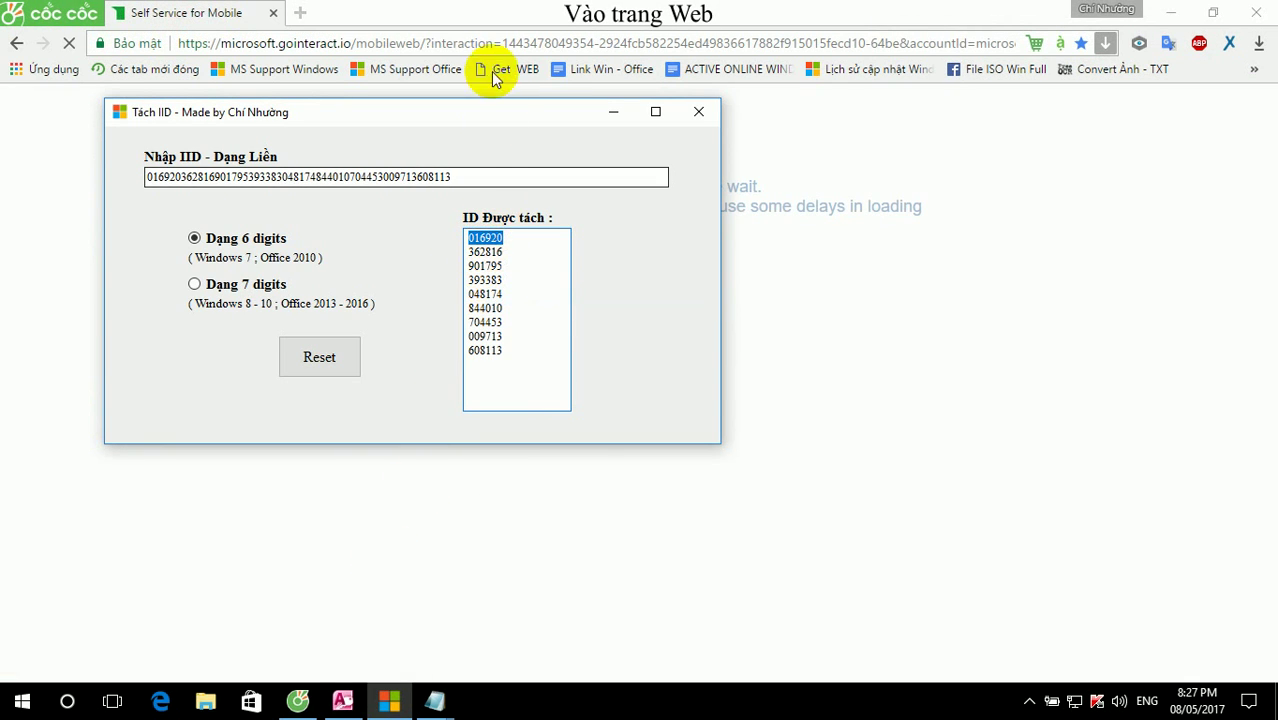
click(503, 8)
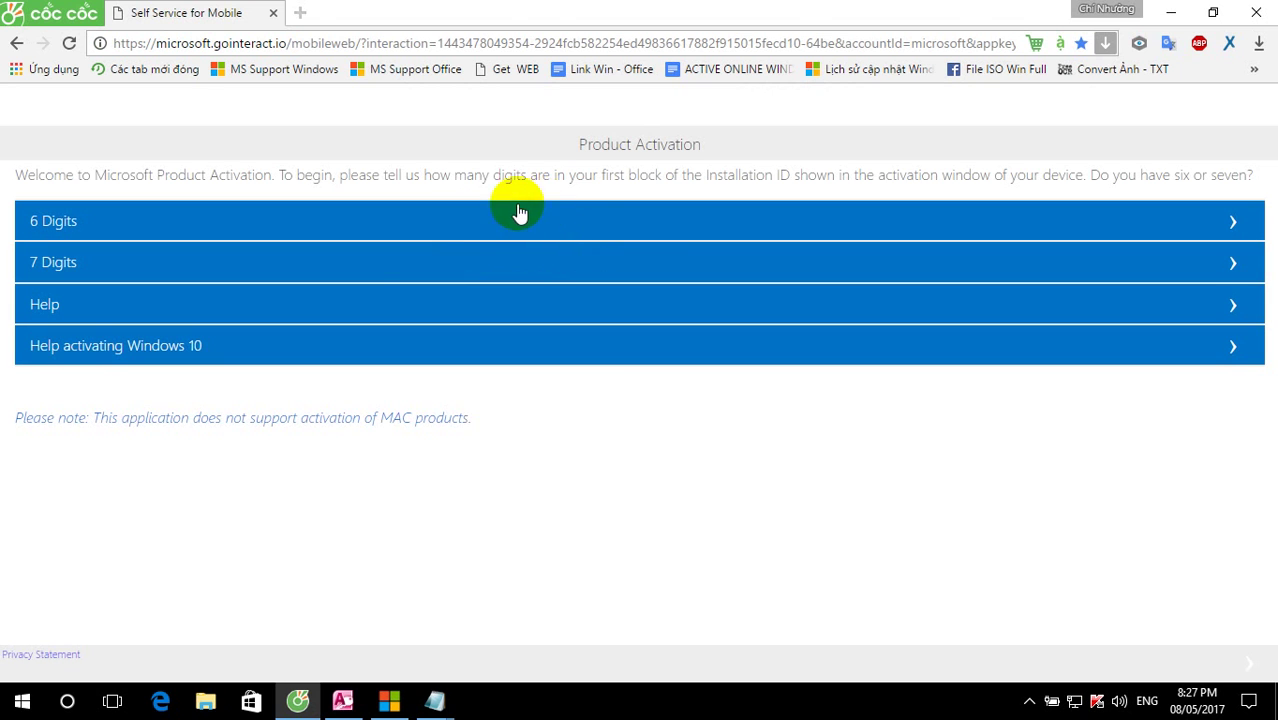
click(375, 280)
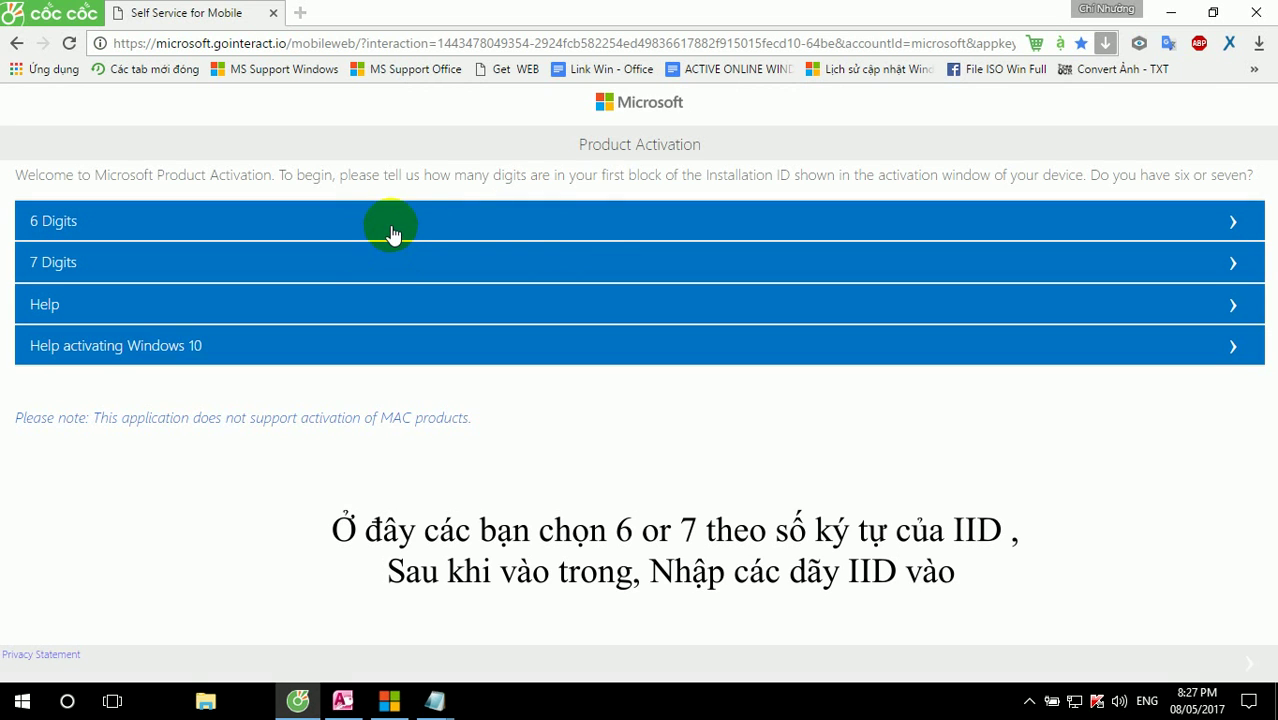
click(395, 240)
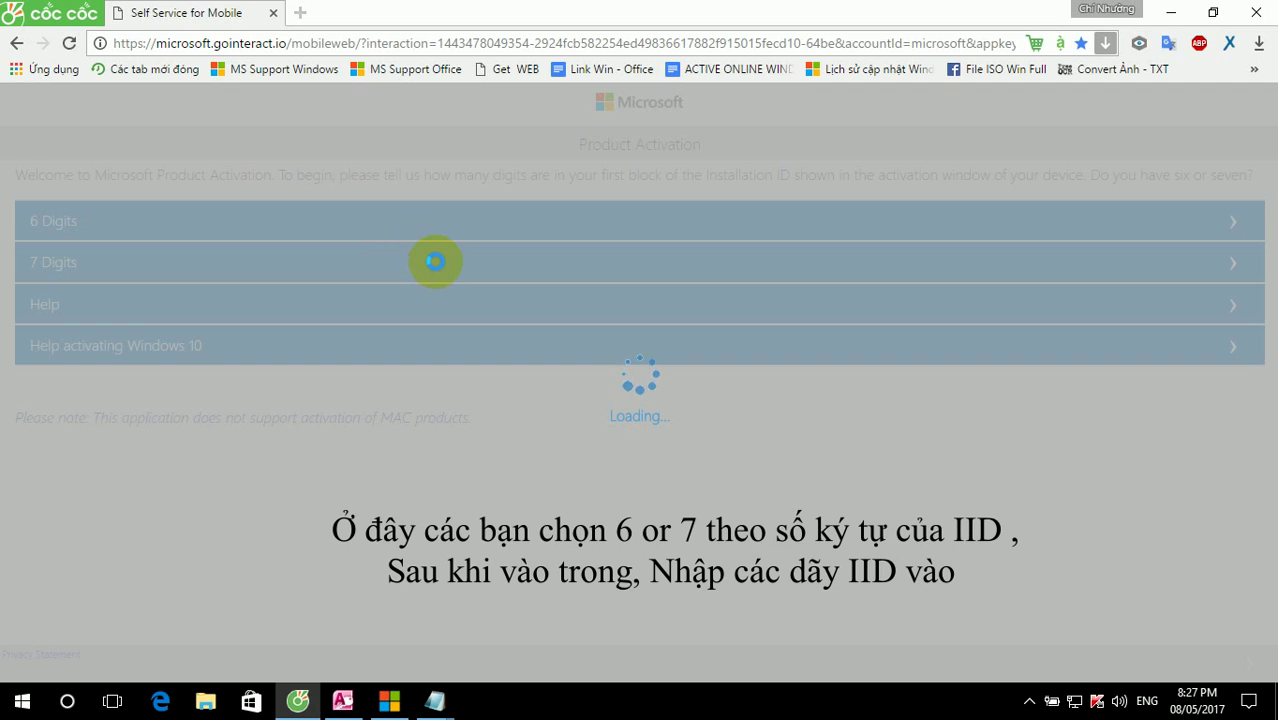
key(alt+Tab)
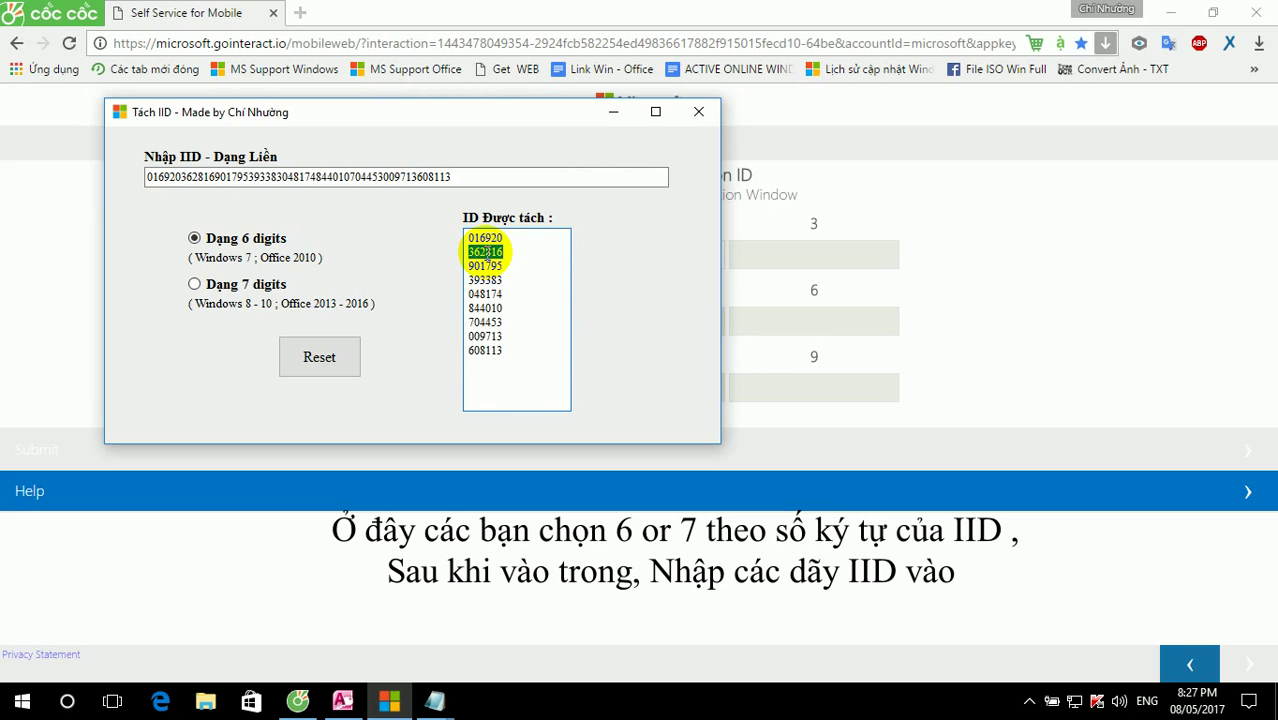
key(alt+Tab)
key(alt+Tab)
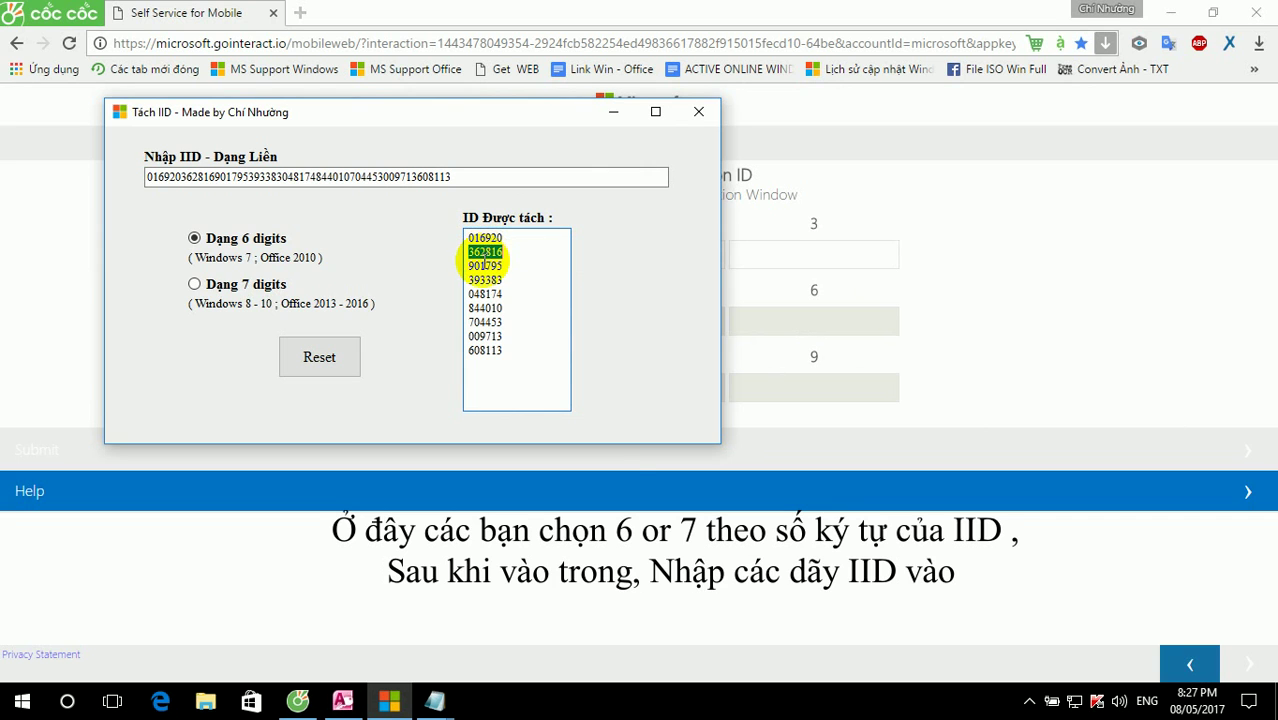
key(alt+Tab)
key(alt+Tab)
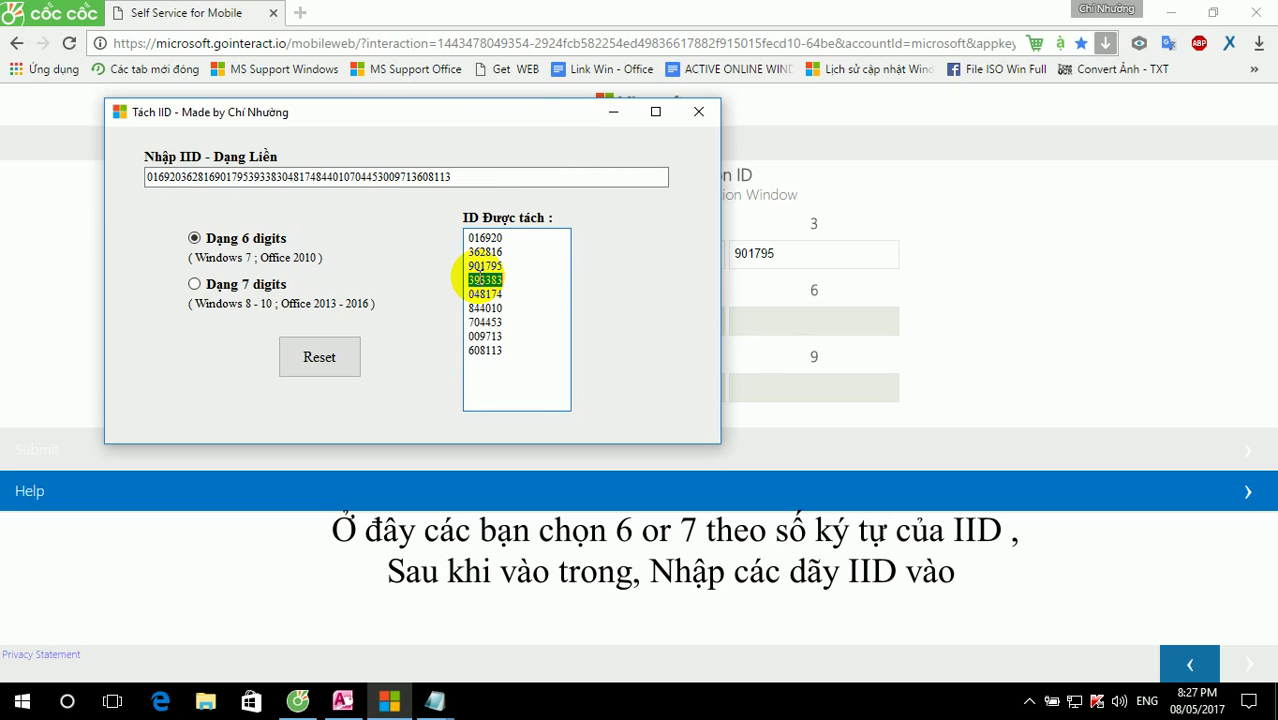
key(alt+Tab)
key(alt+Tab)
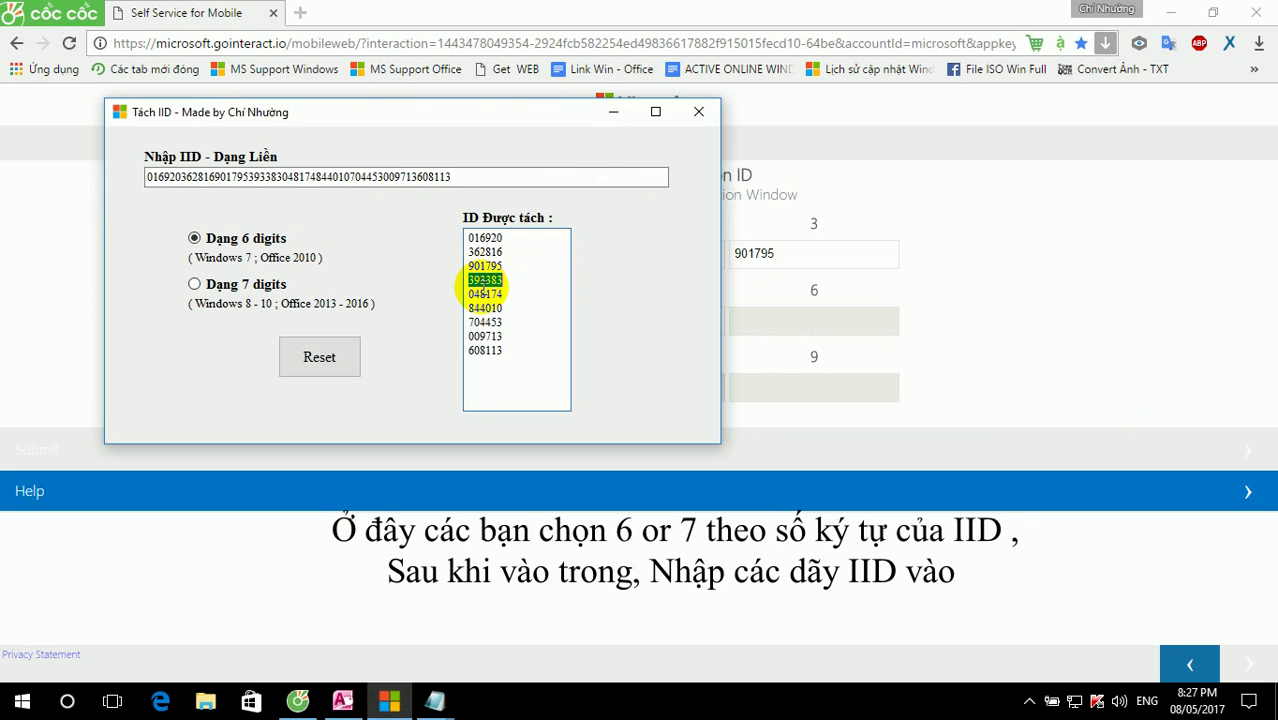
key(alt+Tab)
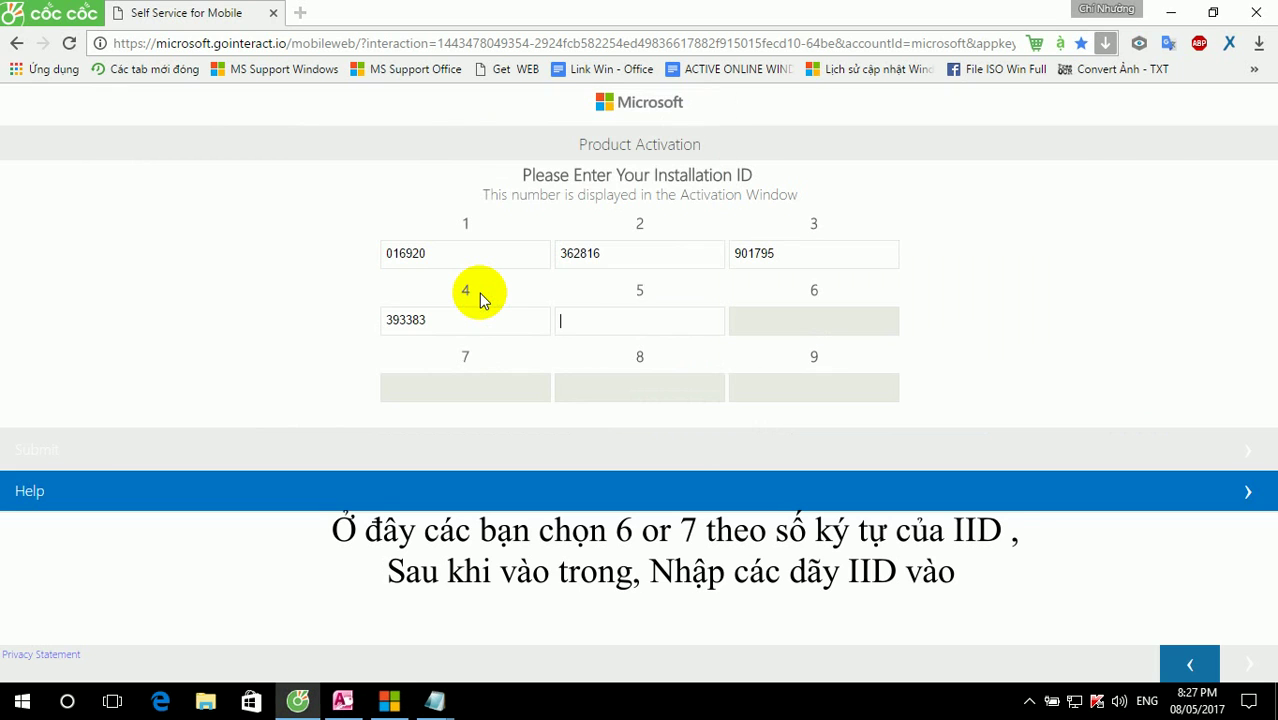
key(alt+Tab)
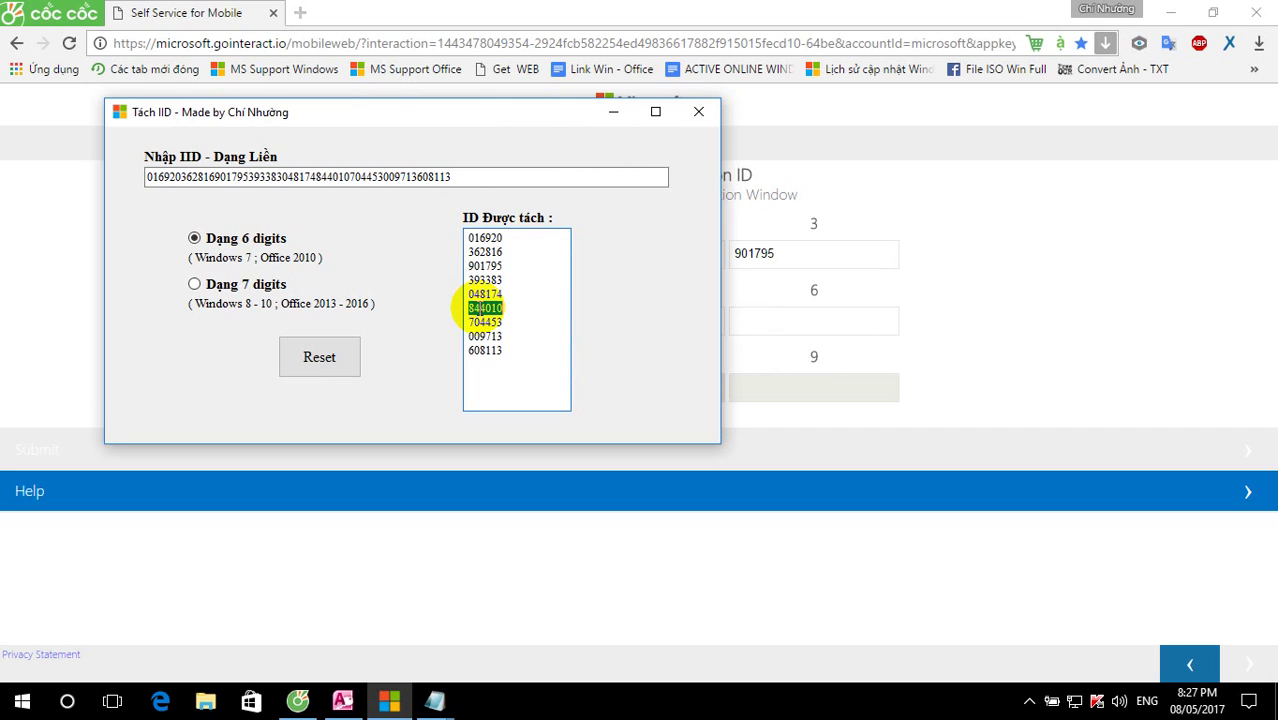
key(alt+Tab)
key(alt+Tab)
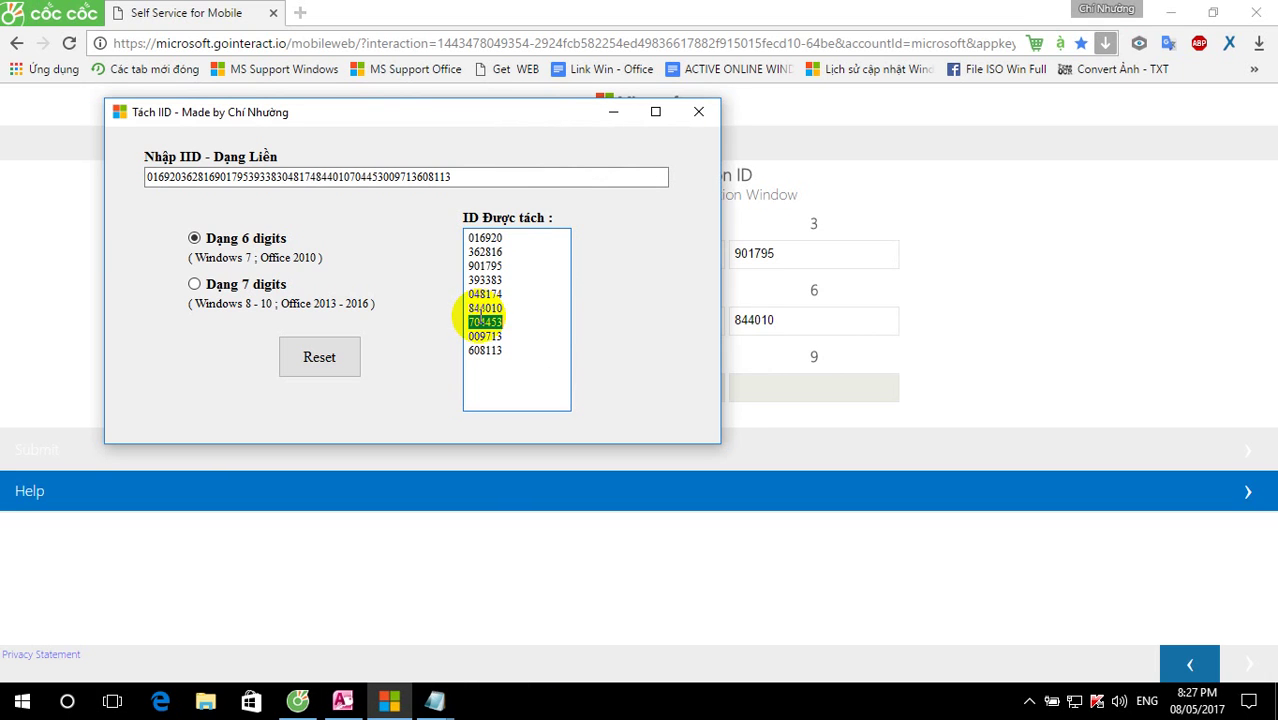
key(alt+Tab)
key(alt+Tab)
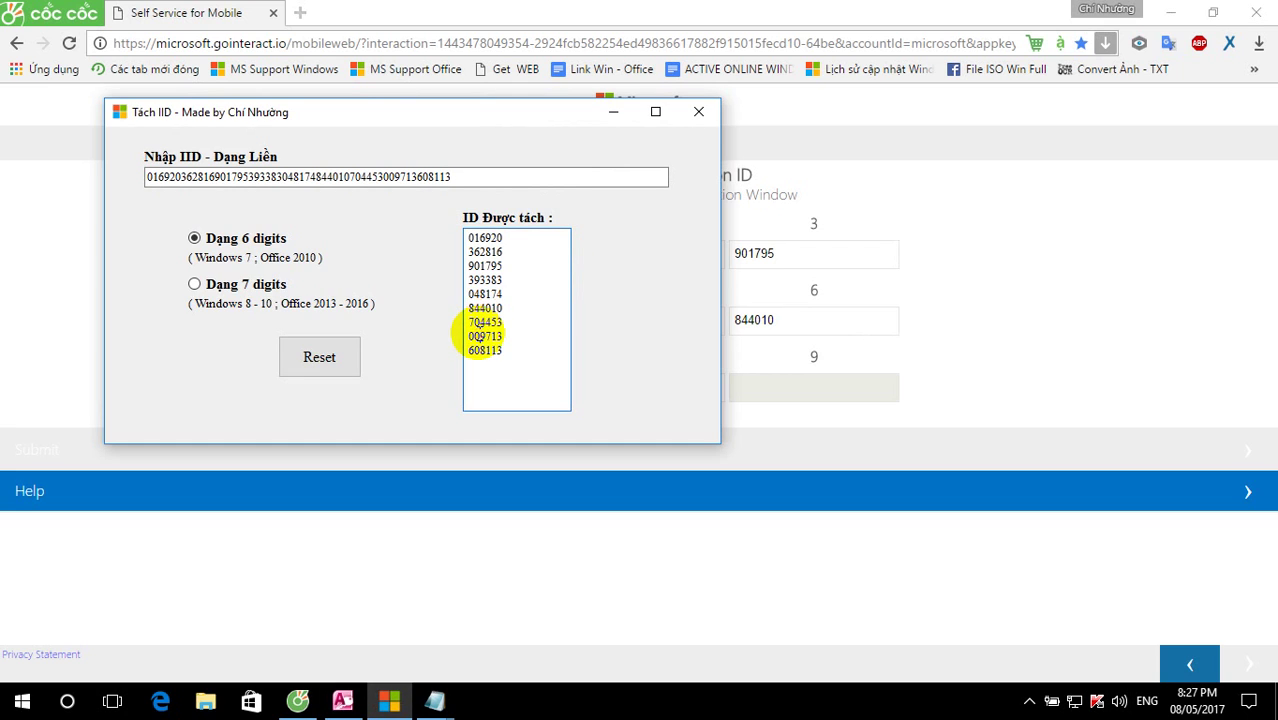
key(alt+Tab)
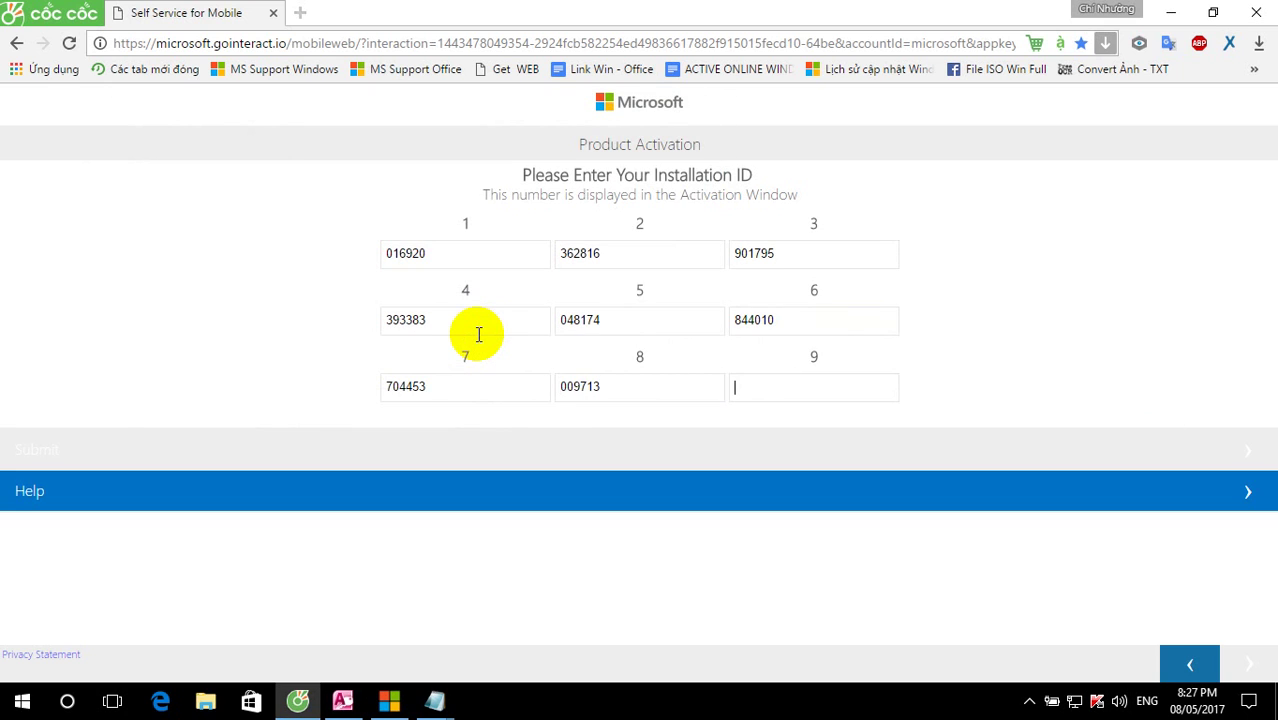
key(alt+Tab)
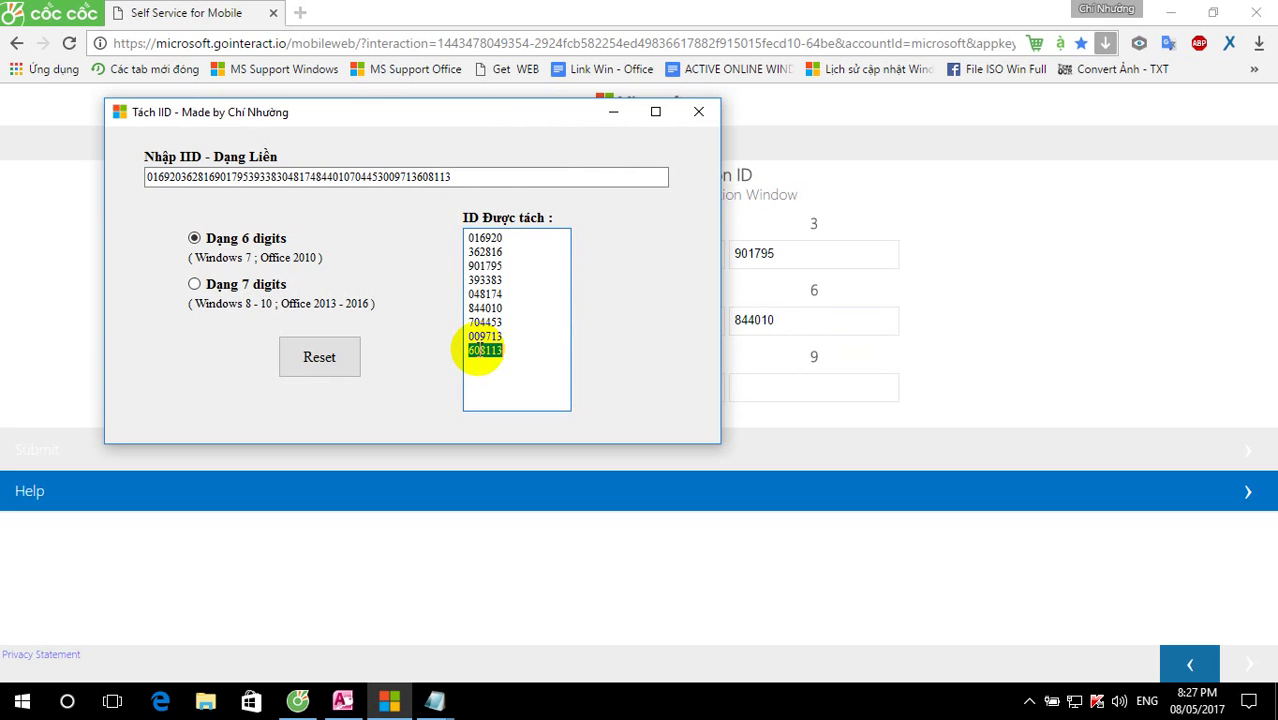
key(alt+Tab)
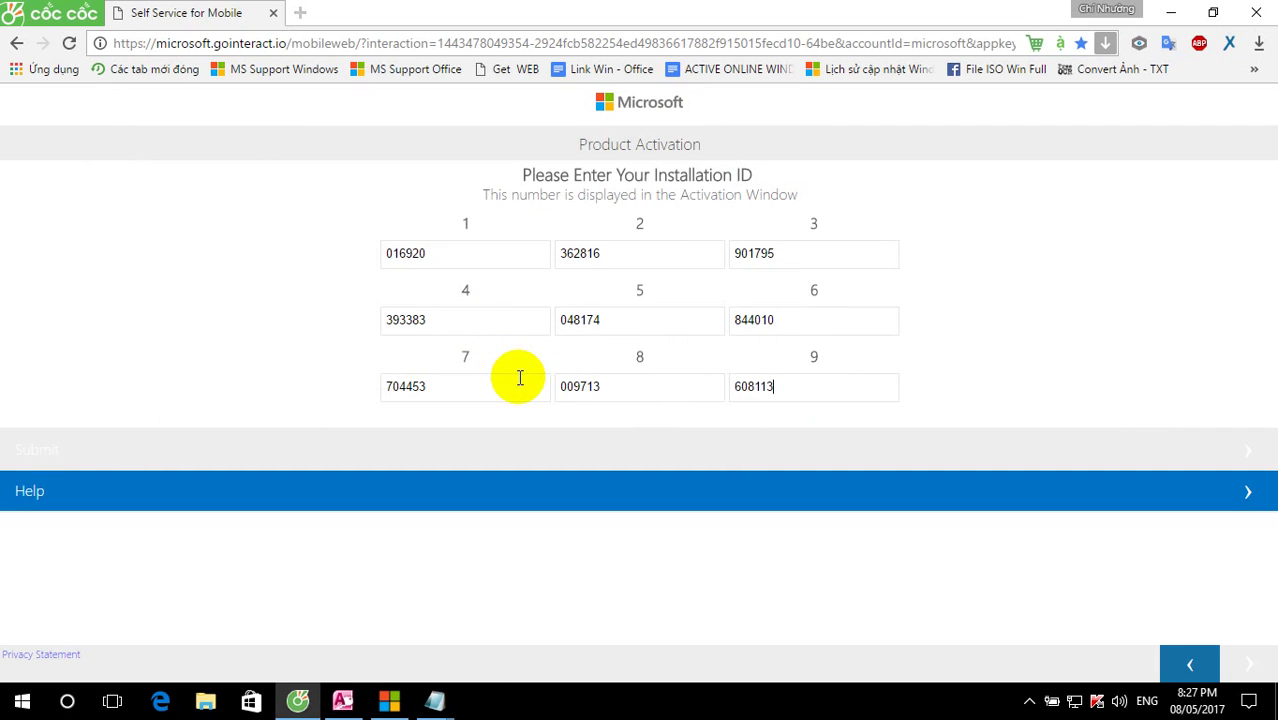
click(518, 432)
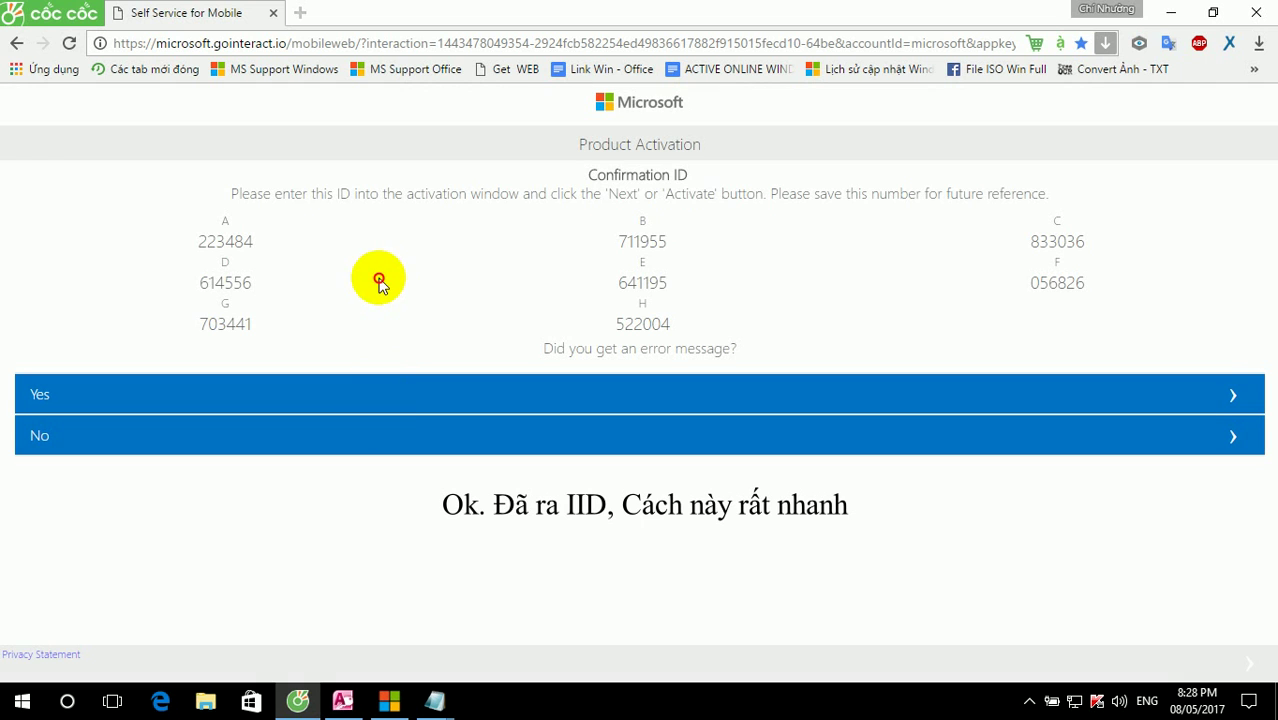
Close the id.txt Notepad window and the Tách IID tool, then refresh the desktop.
click(1170, 12)
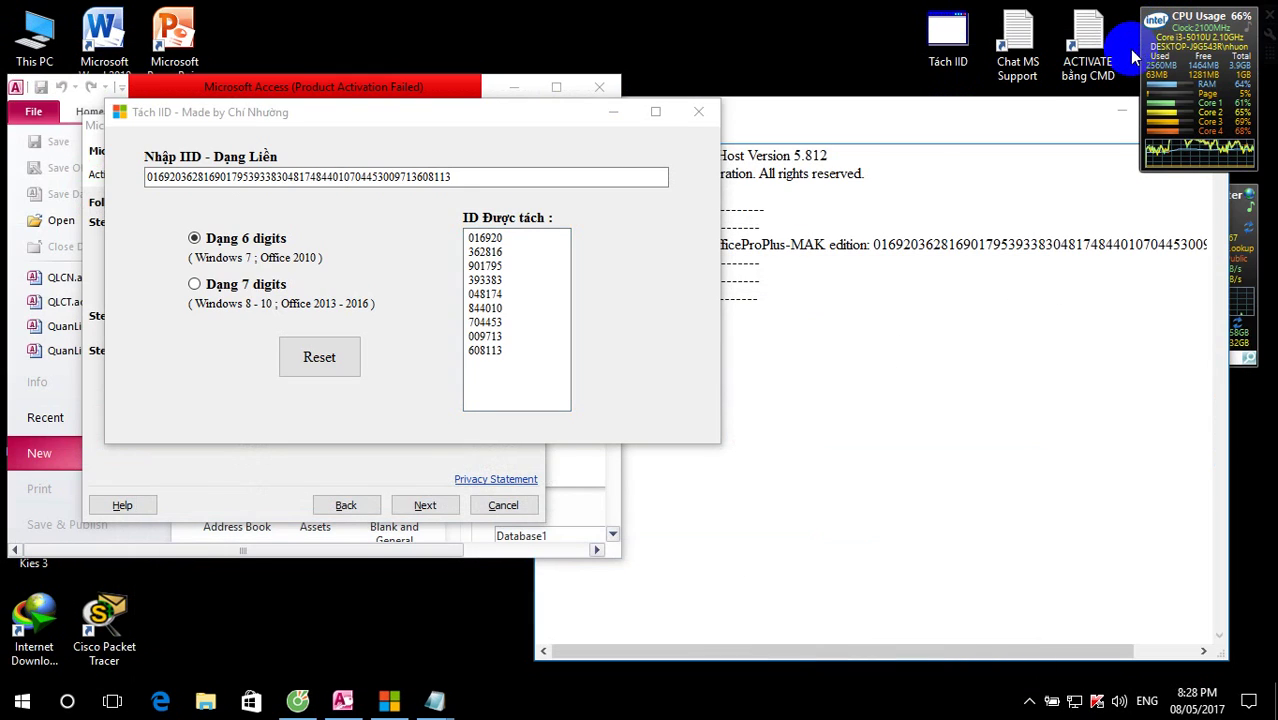
click(800, 119)
click(1200, 113)
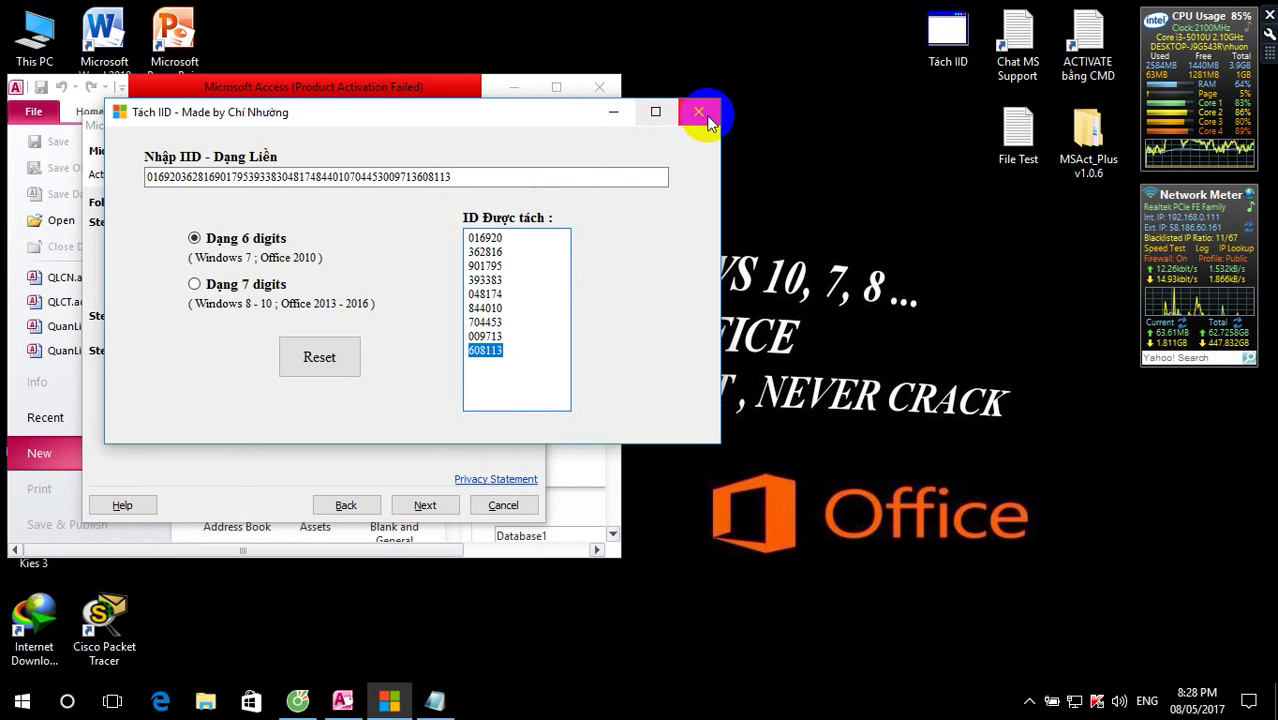
click(699, 110)
right_click(733, 124)
click(770, 180)
Place the browser's Confirmation ID beside the wizard's entries to verify them, then activate Office.
click(298, 700)
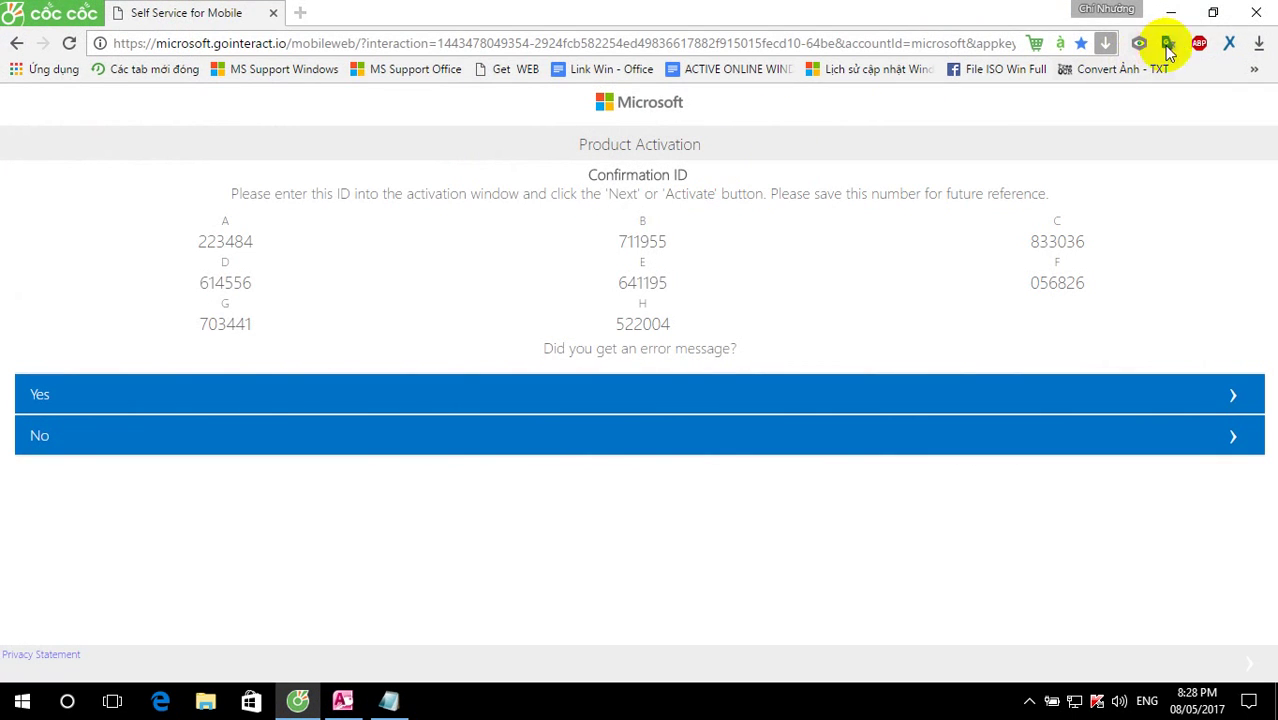
click(1212, 14)
drag(963, 180, 866, 104)
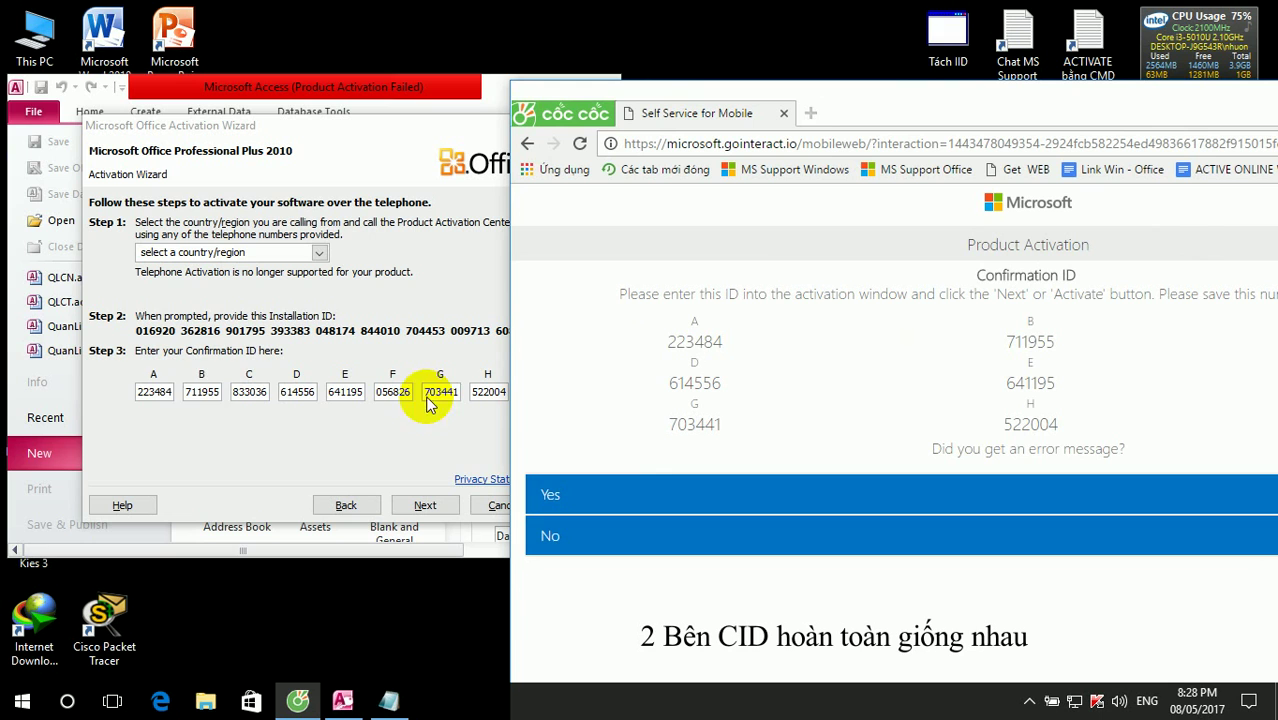
drag(1025, 110, 1024, 70)
drag(512, 230, 666, 241)
drag(1027, 52, 870, 57)
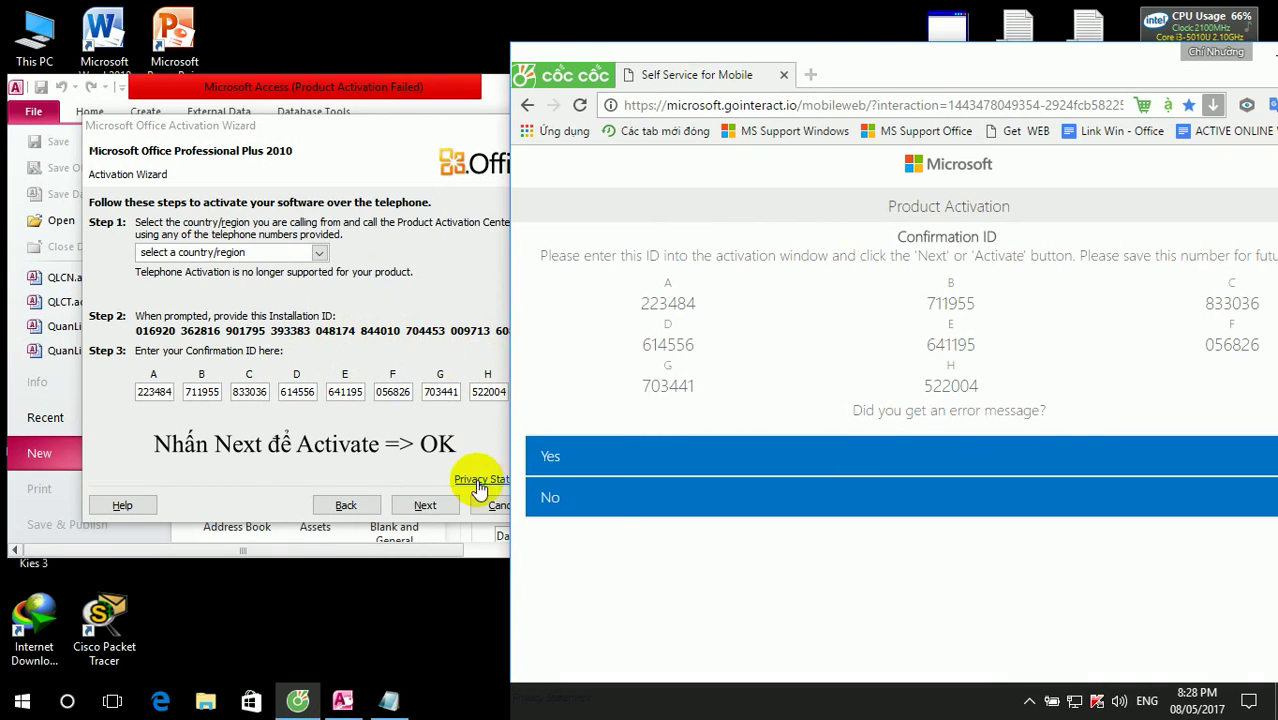
click(445, 505)
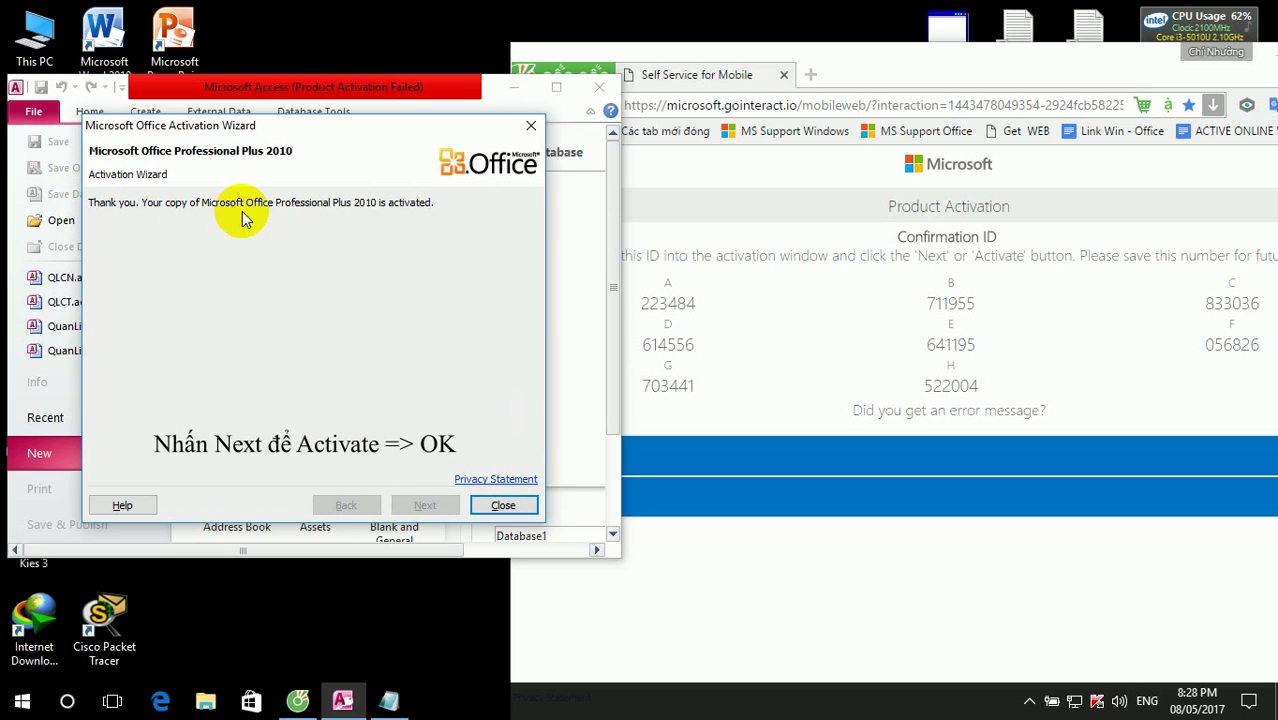
Finish the wizard and check Access Help lists Office Professional Plus 2010 as Product Activated.
click(497, 502)
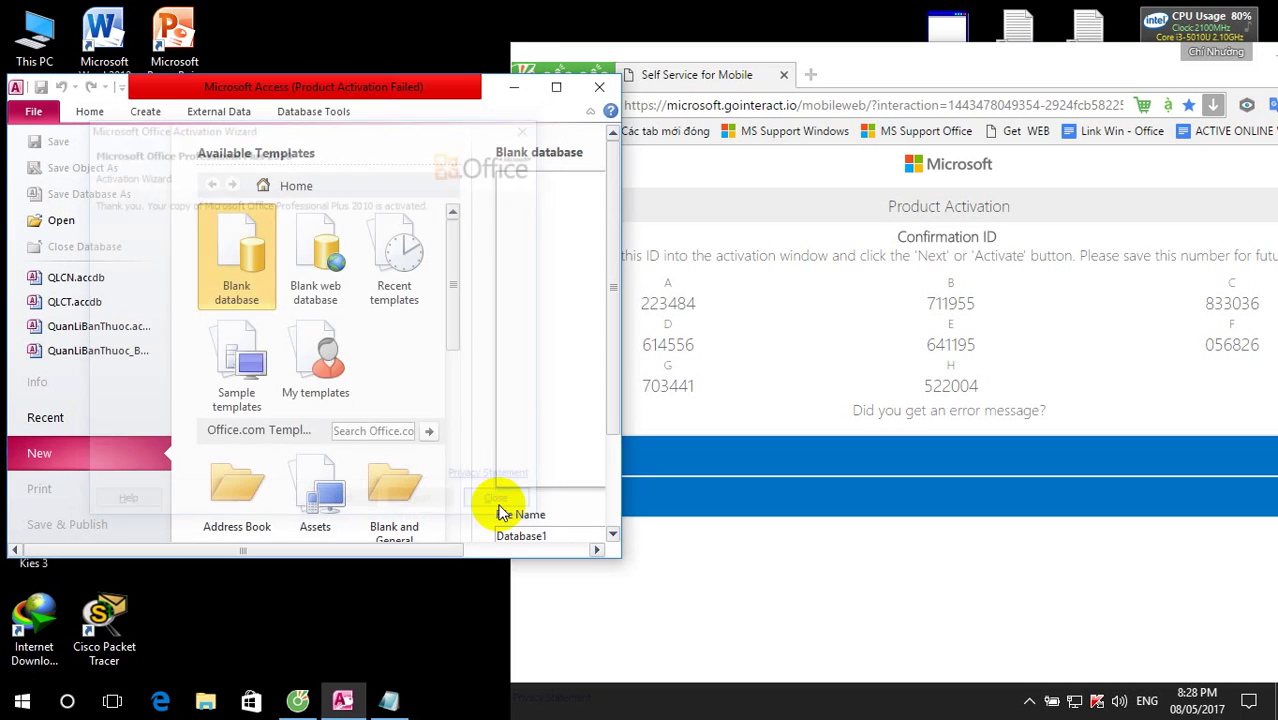
click(599, 90)
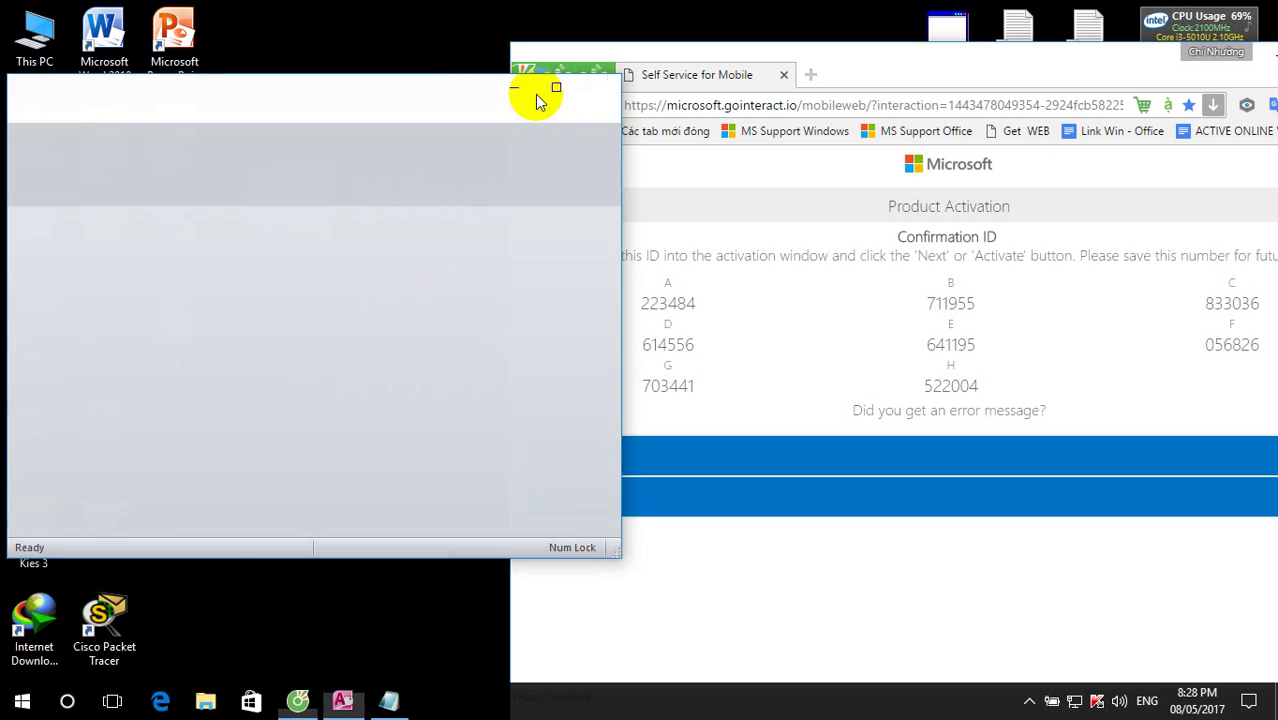
double_click(190, 140)
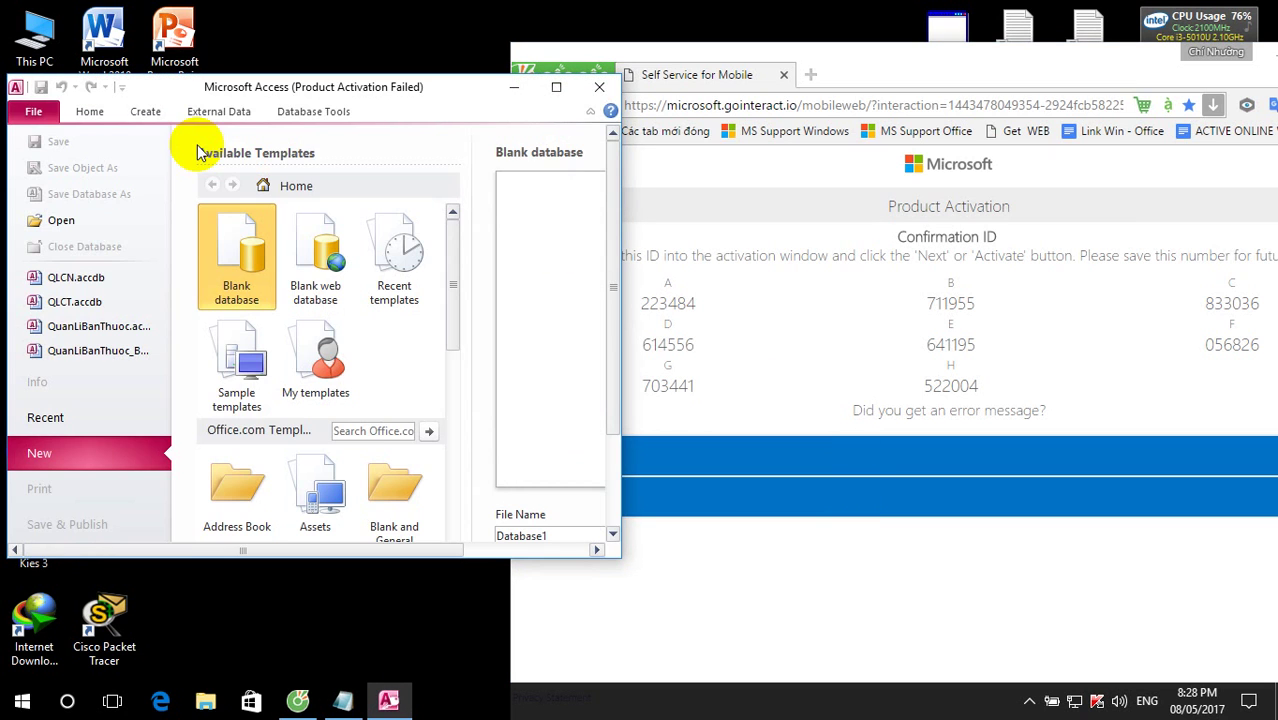
double_click(376, 43)
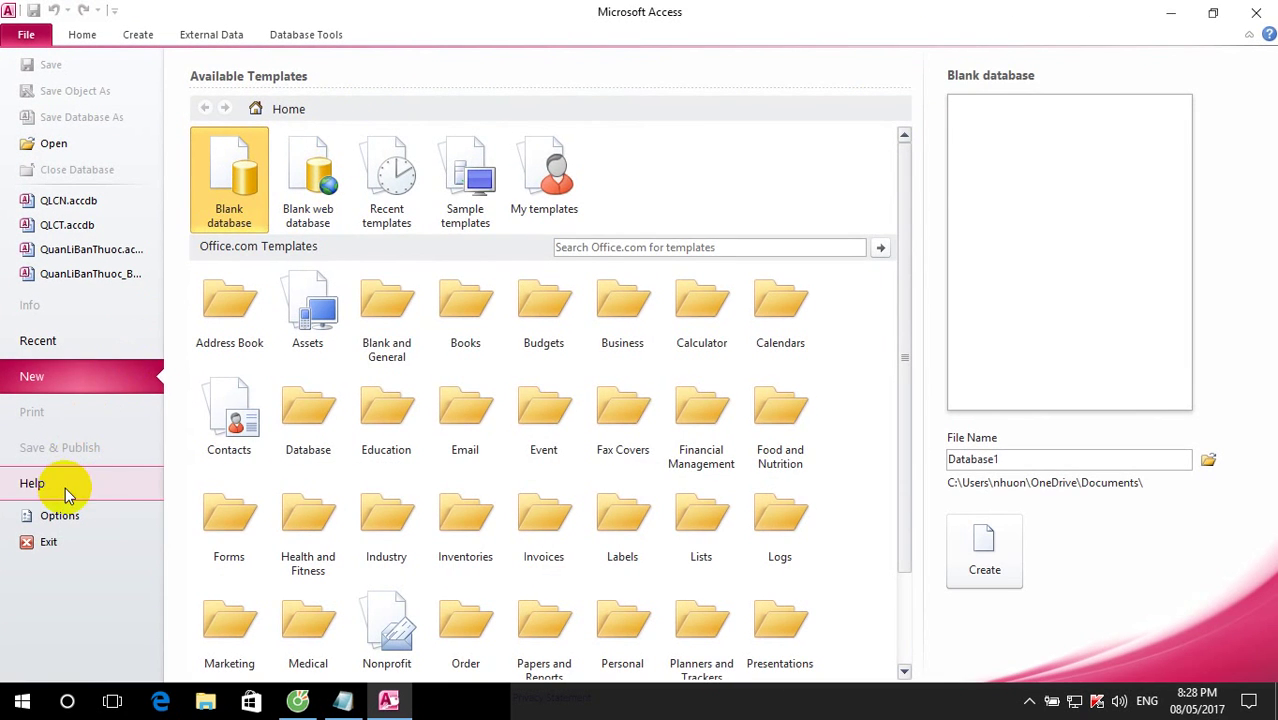
click(32, 483)
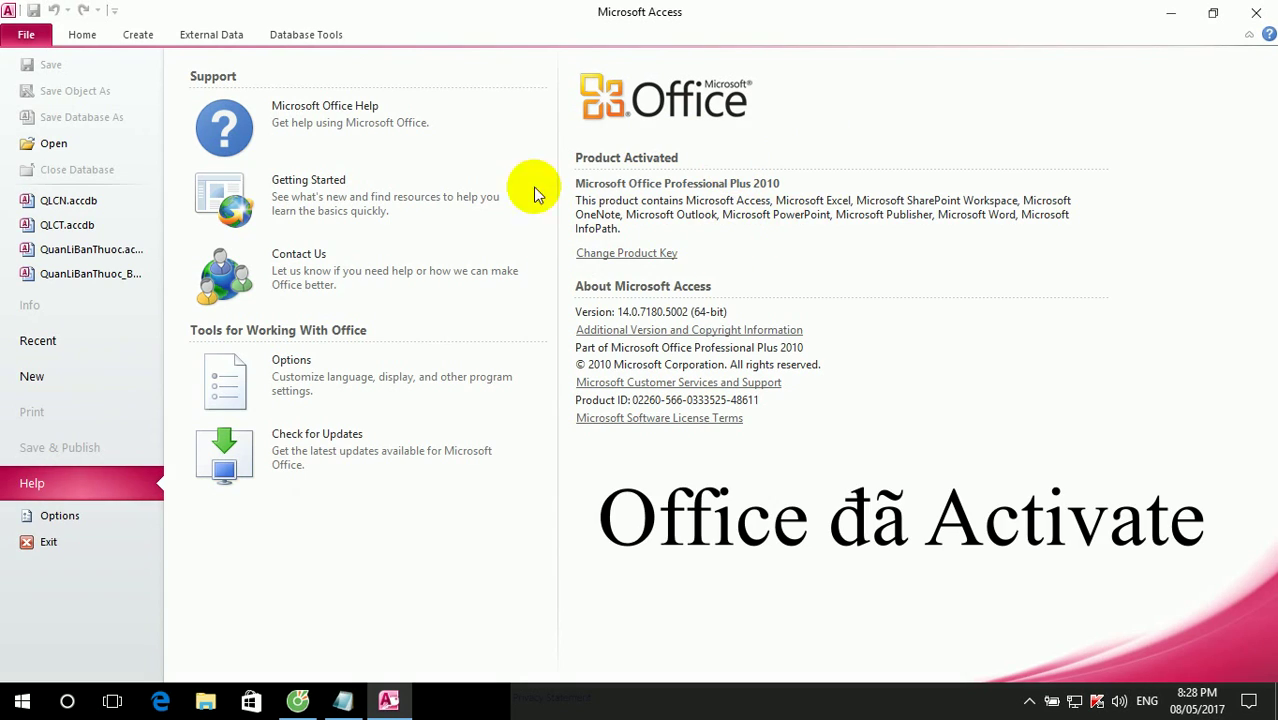
Close Access and the Cốc Cốc browser, choosing Rời khỏi to leave the page.
click(1256, 12)
drag(928, 62, 618, 30)
click(1054, 22)
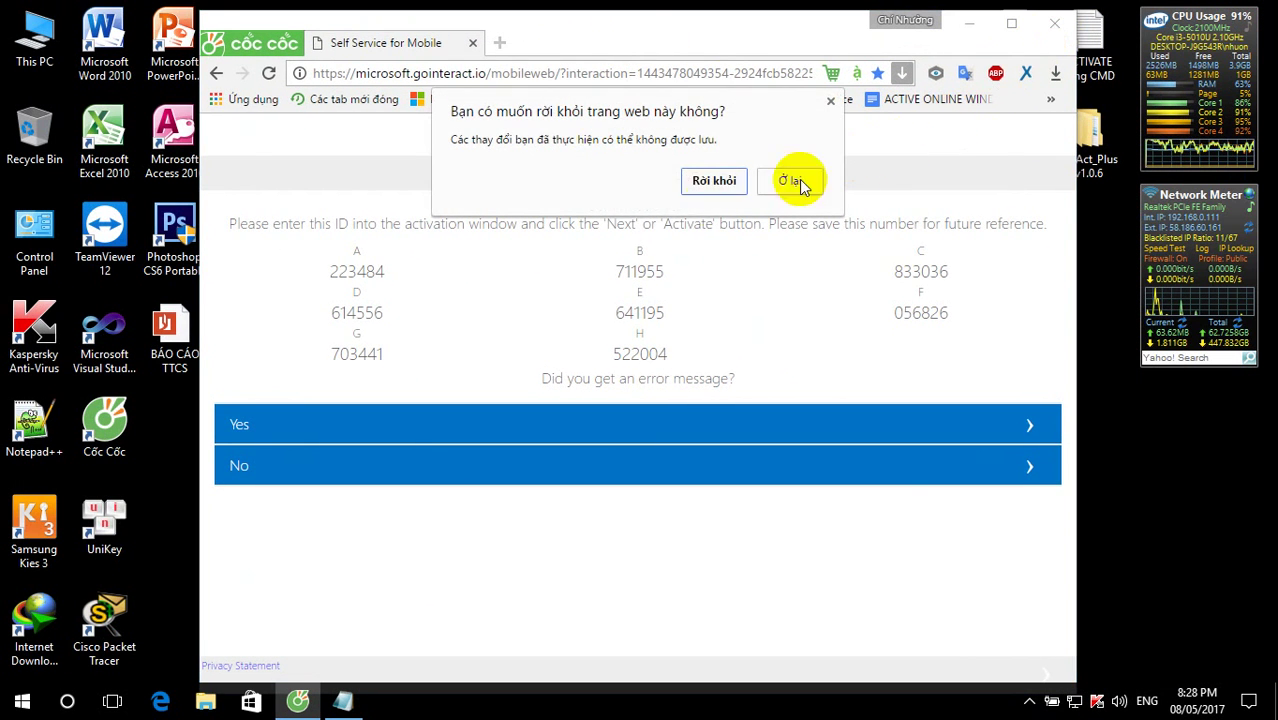
click(714, 180)
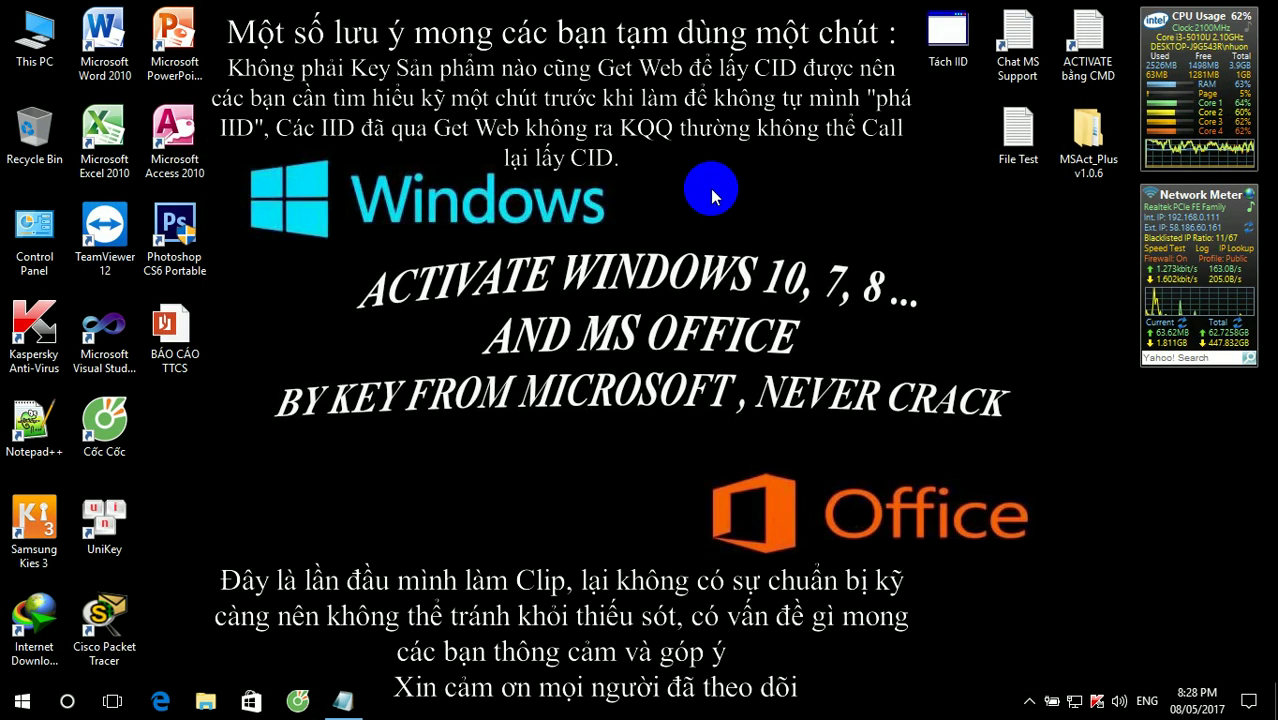